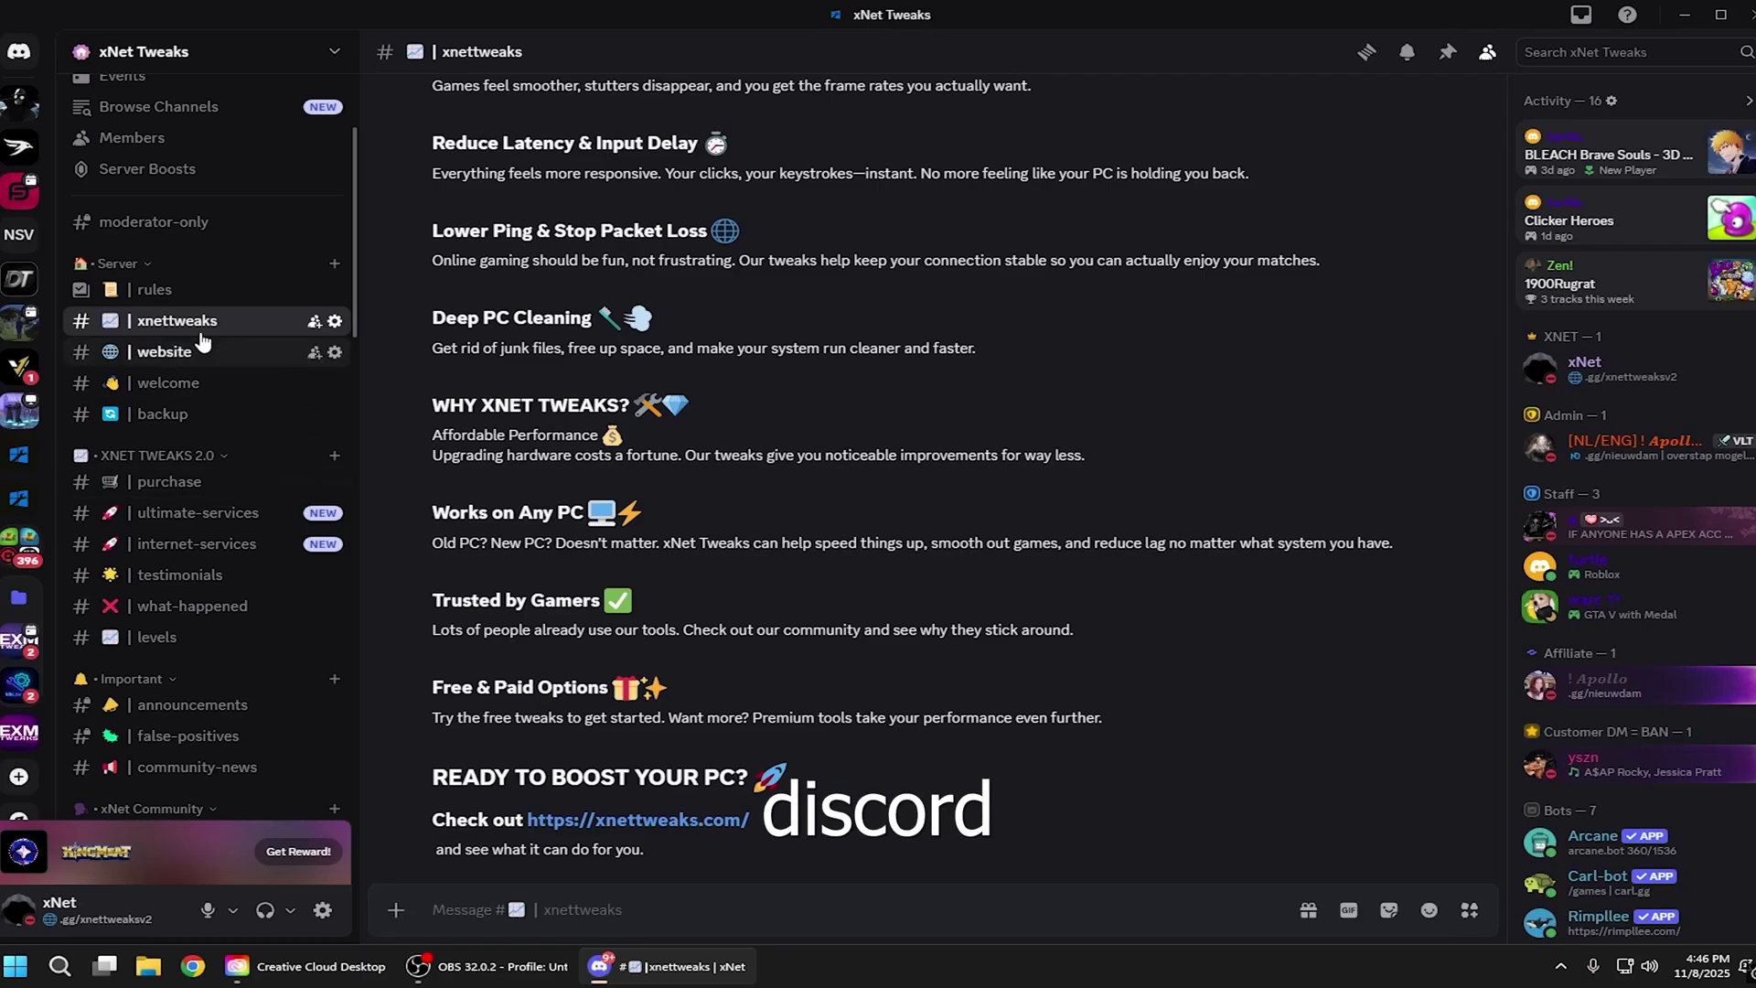
Step: Go from the rules channel to the #video-resources forum and its ULTIMATE NVIDIA Optimization Guide post
left_click(247, 289)
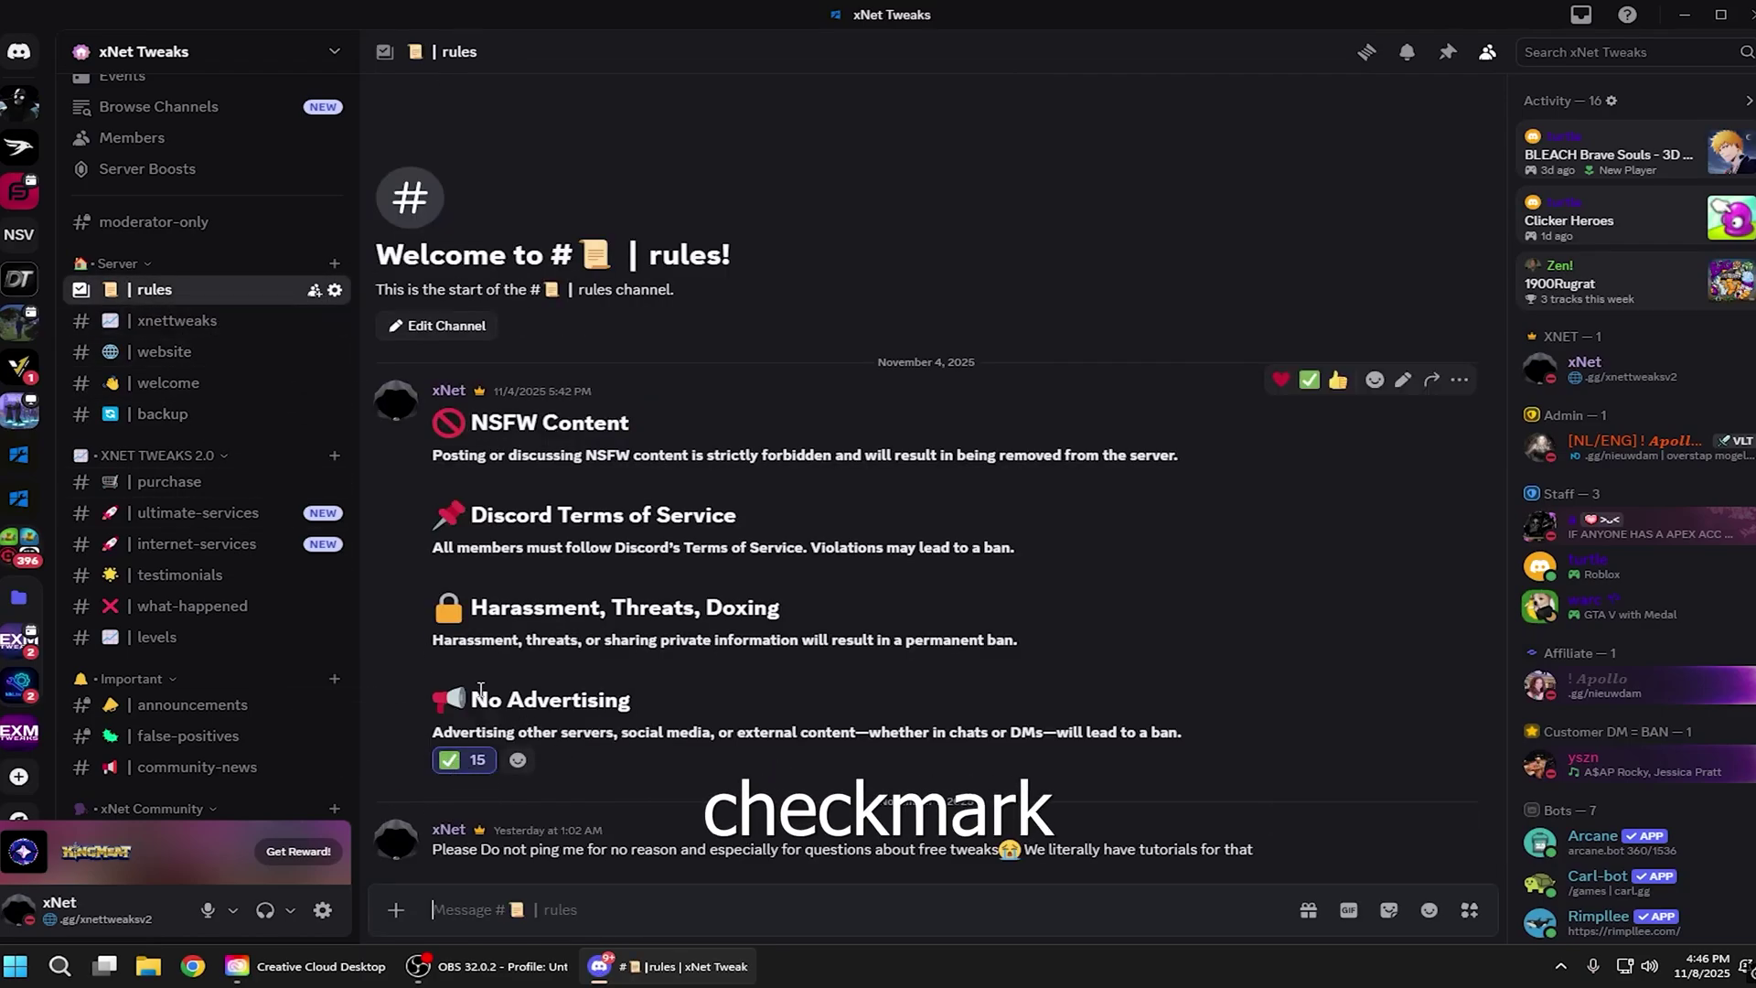
scroll(186, 627, "down", 1)
scroll(185, 628, "down", 3)
scroll(185, 627, "down", 3)
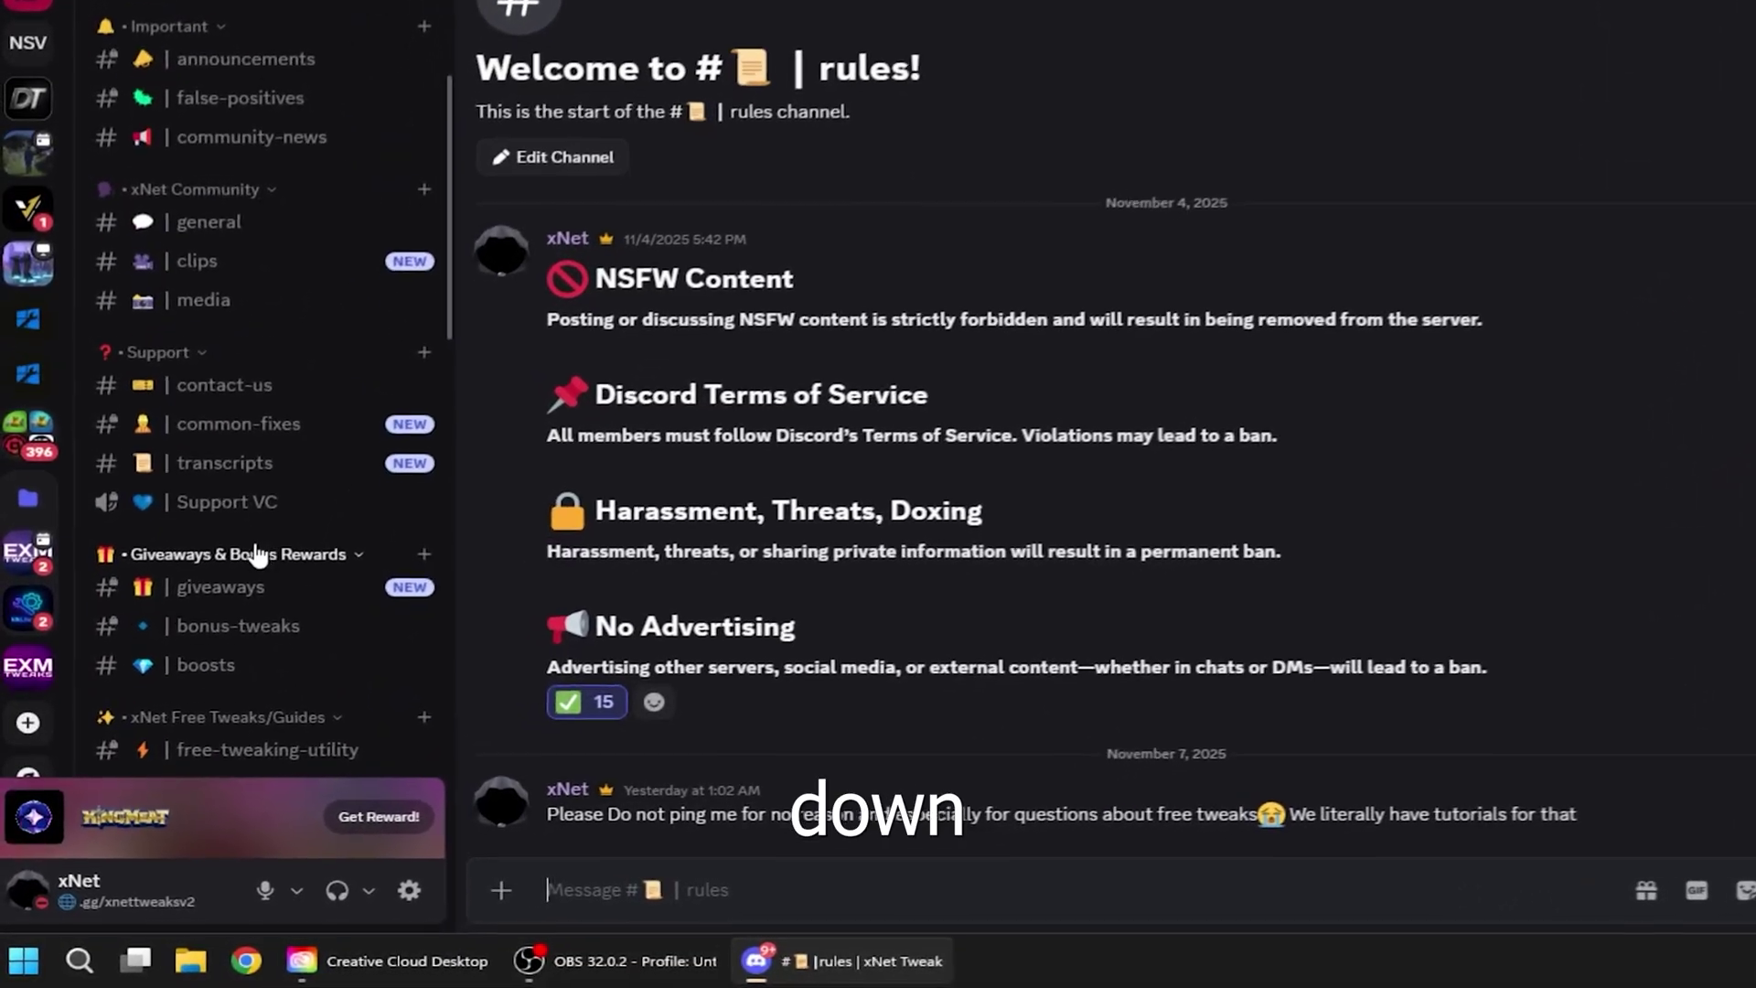
scroll(184, 627, "down", 2)
left_click(131, 621)
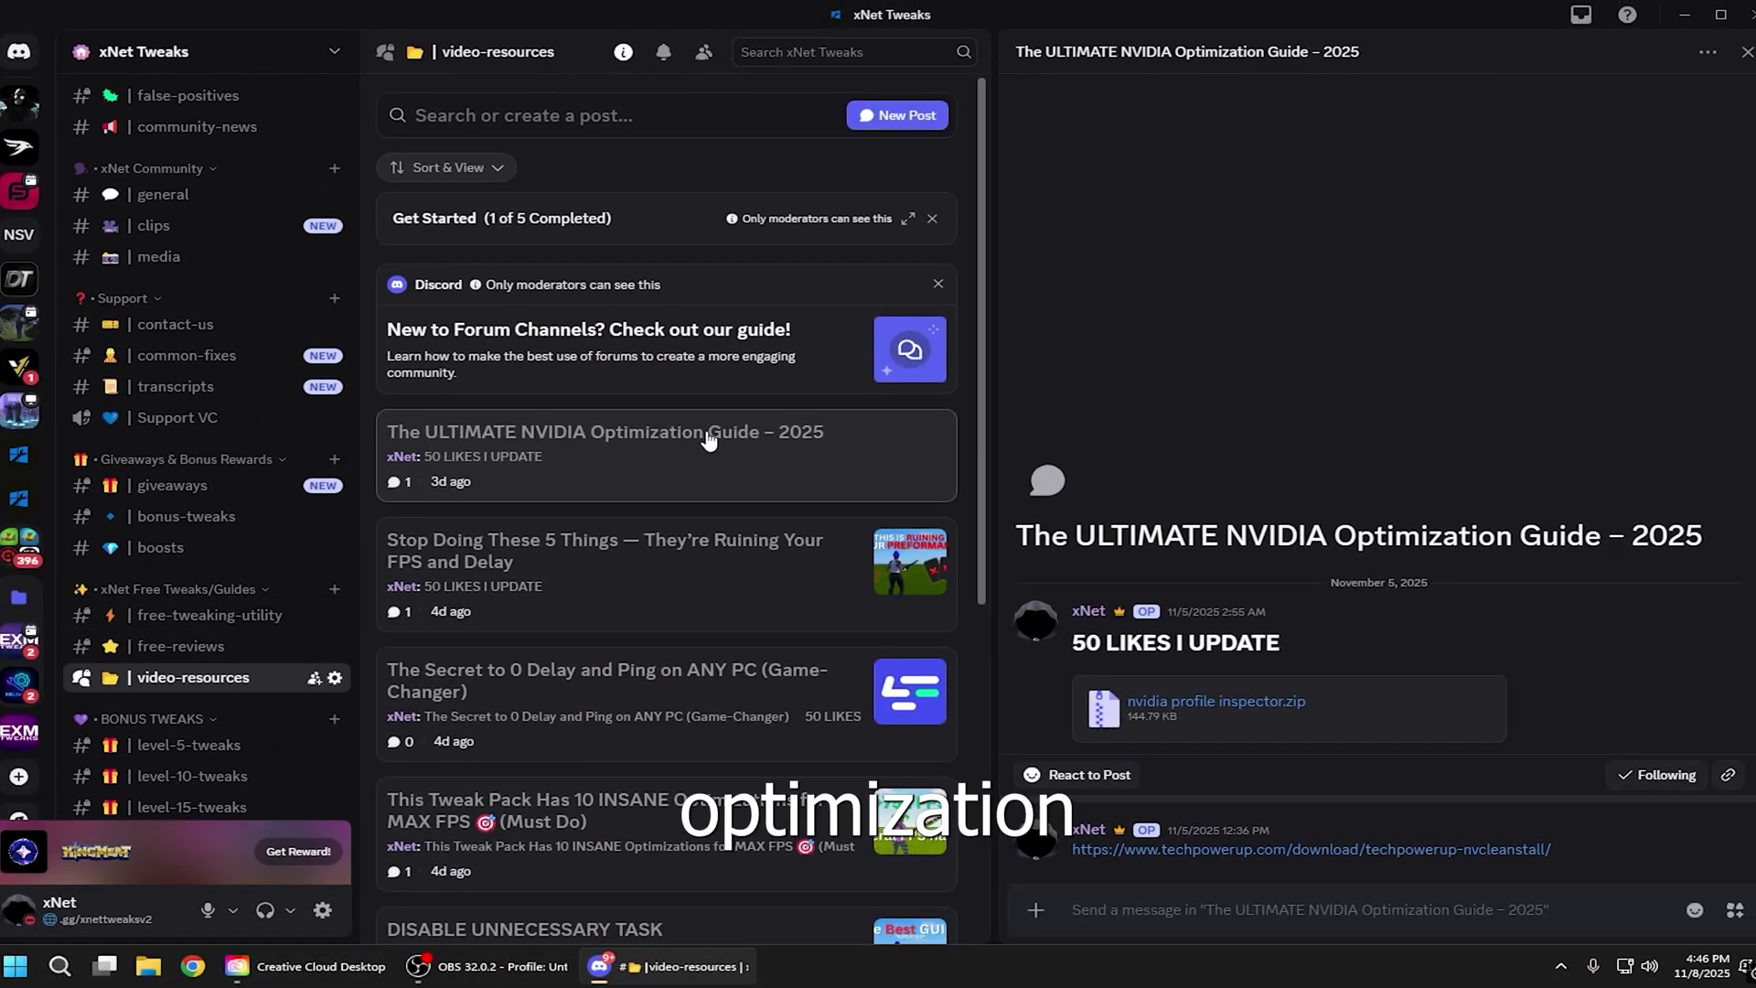
mouse_move(1235, 842)
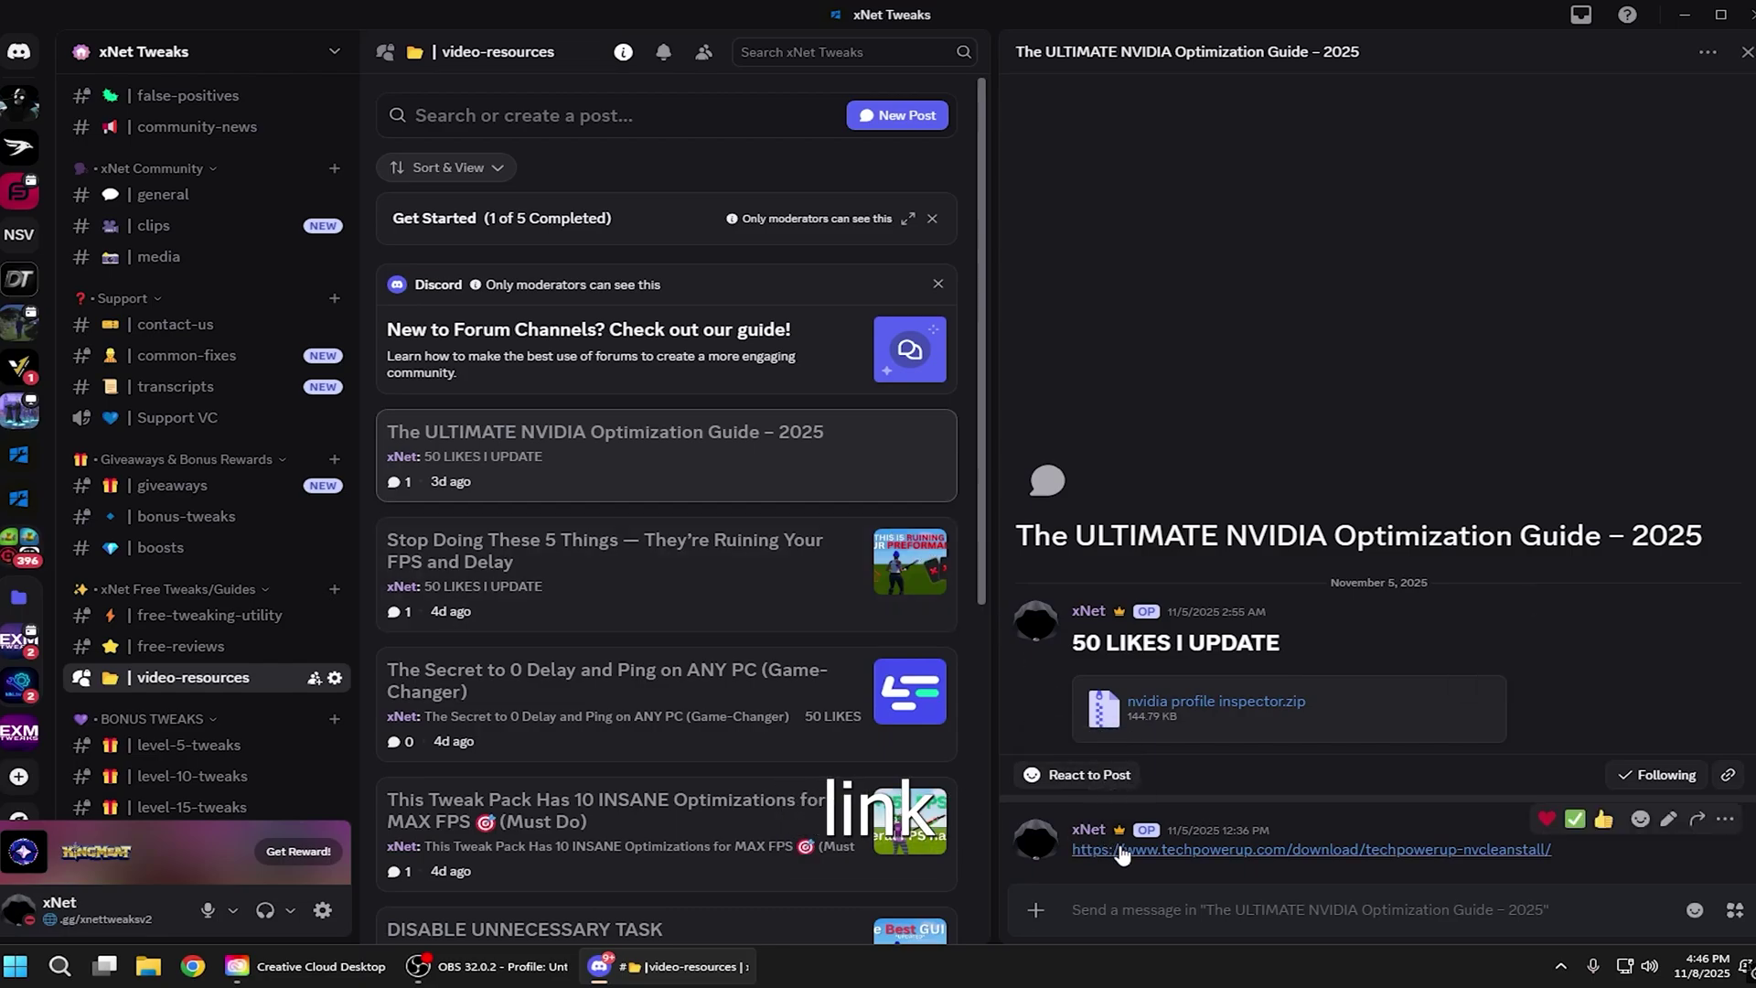
Step: Download NVCleanstall from the nearest TechPowerUp server
left_click(1122, 853)
left_click(353, 472)
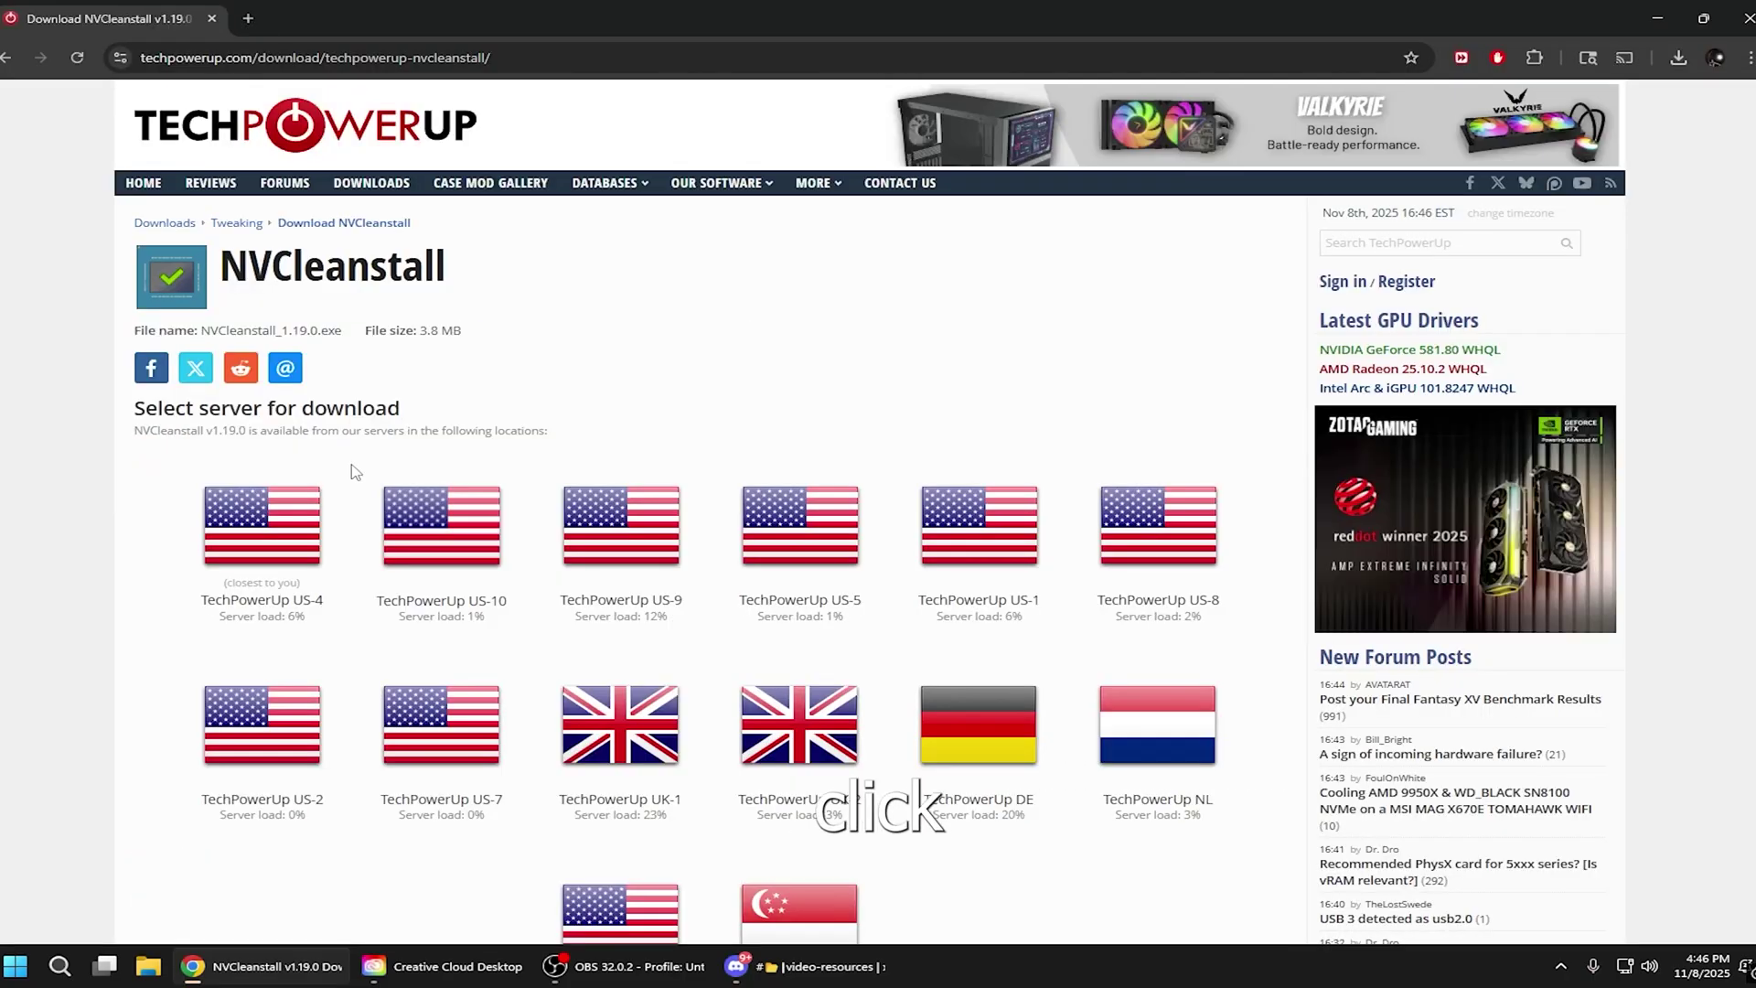
left_click(260, 577)
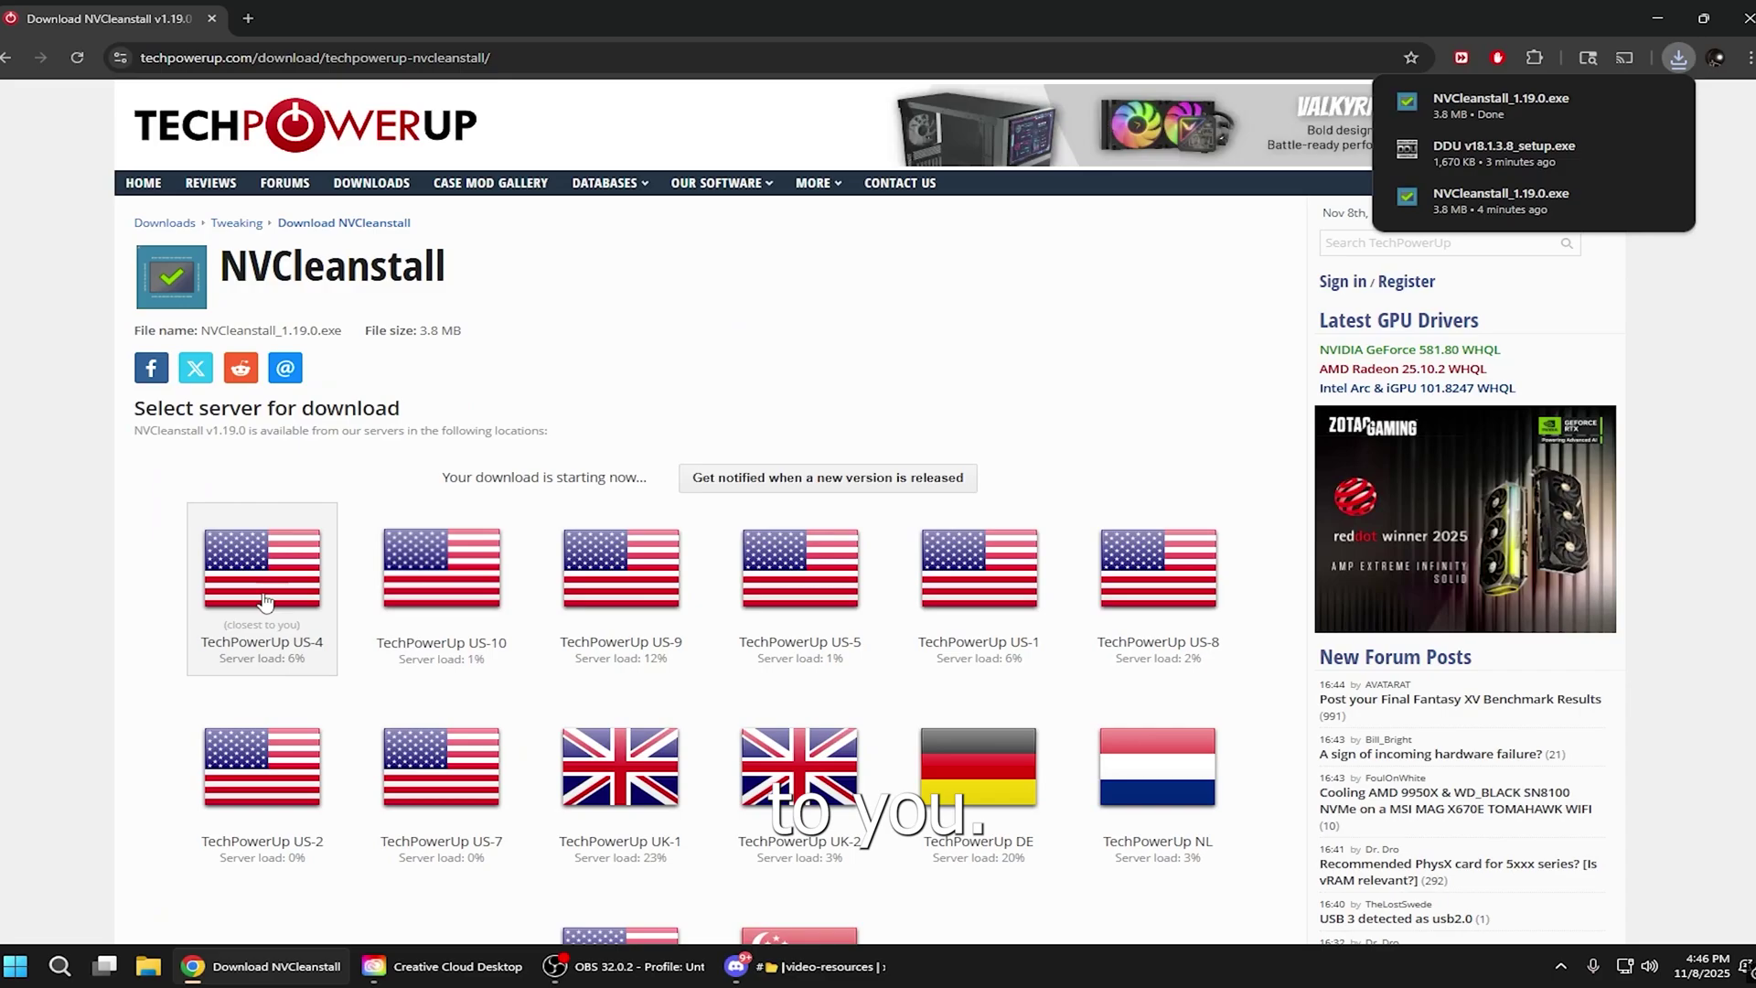
Step: Search Google for ddu and download the DDU installer from the Wagnardsoft forum post
left_click(251, 18)
type("ddu")
left_click(345, 120)
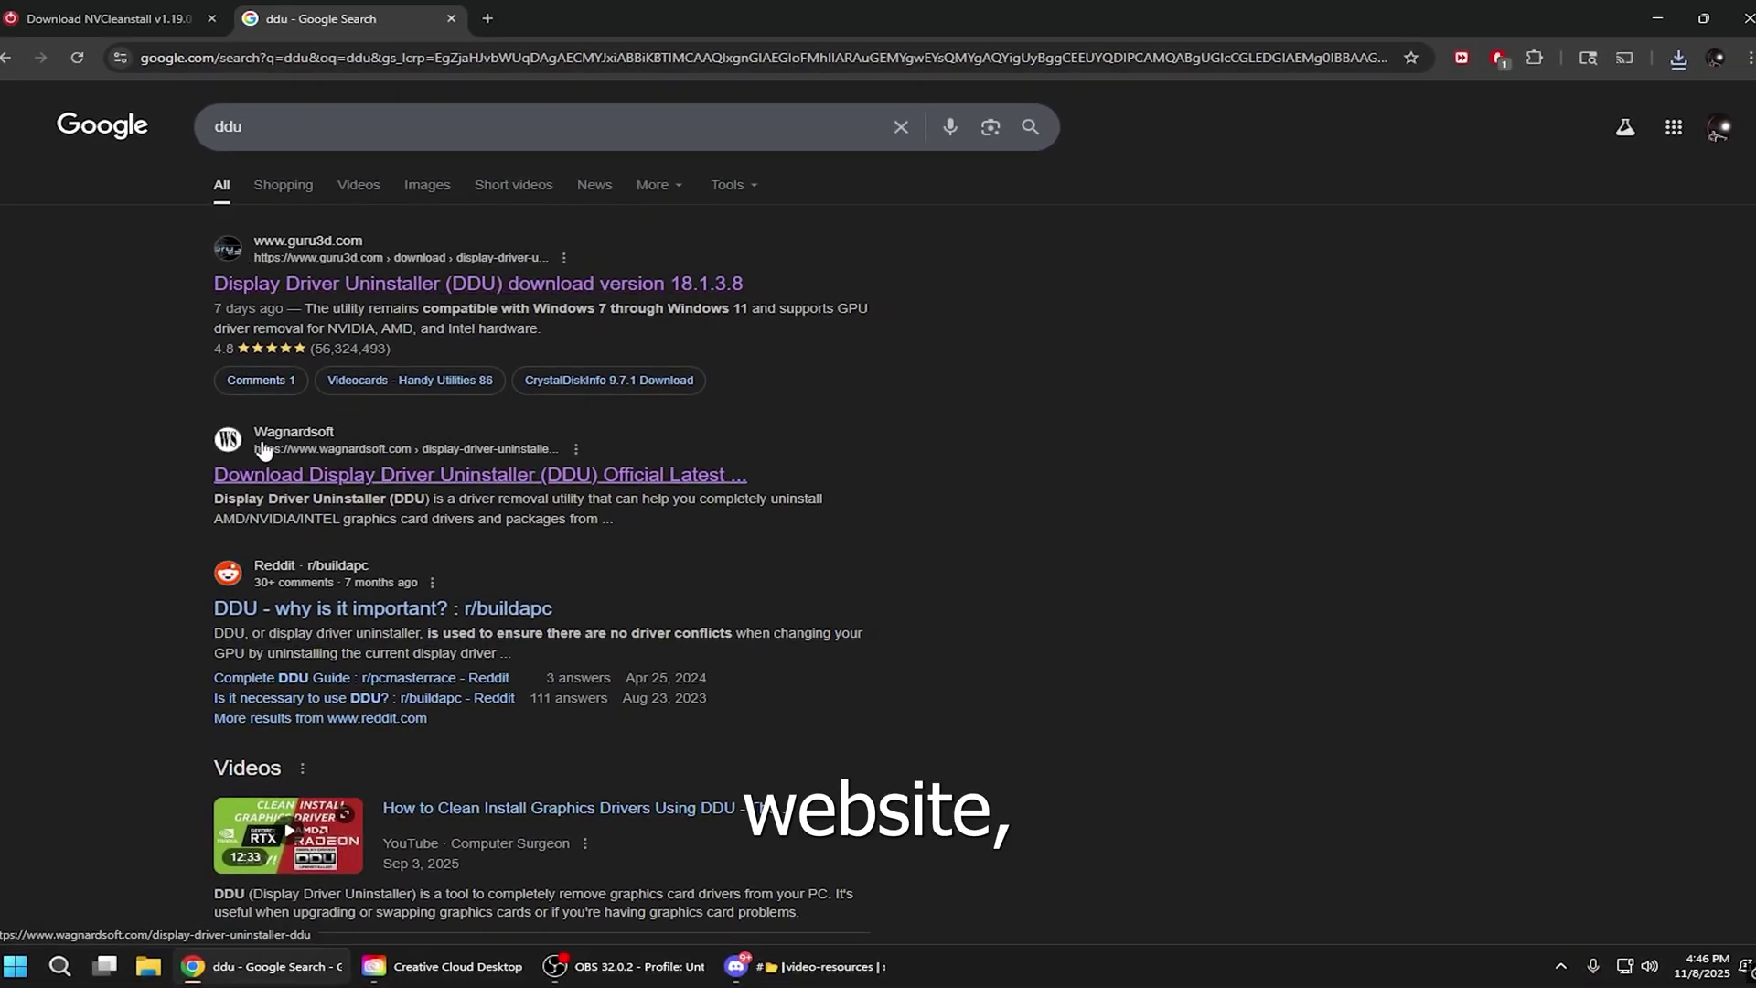
left_click(297, 476)
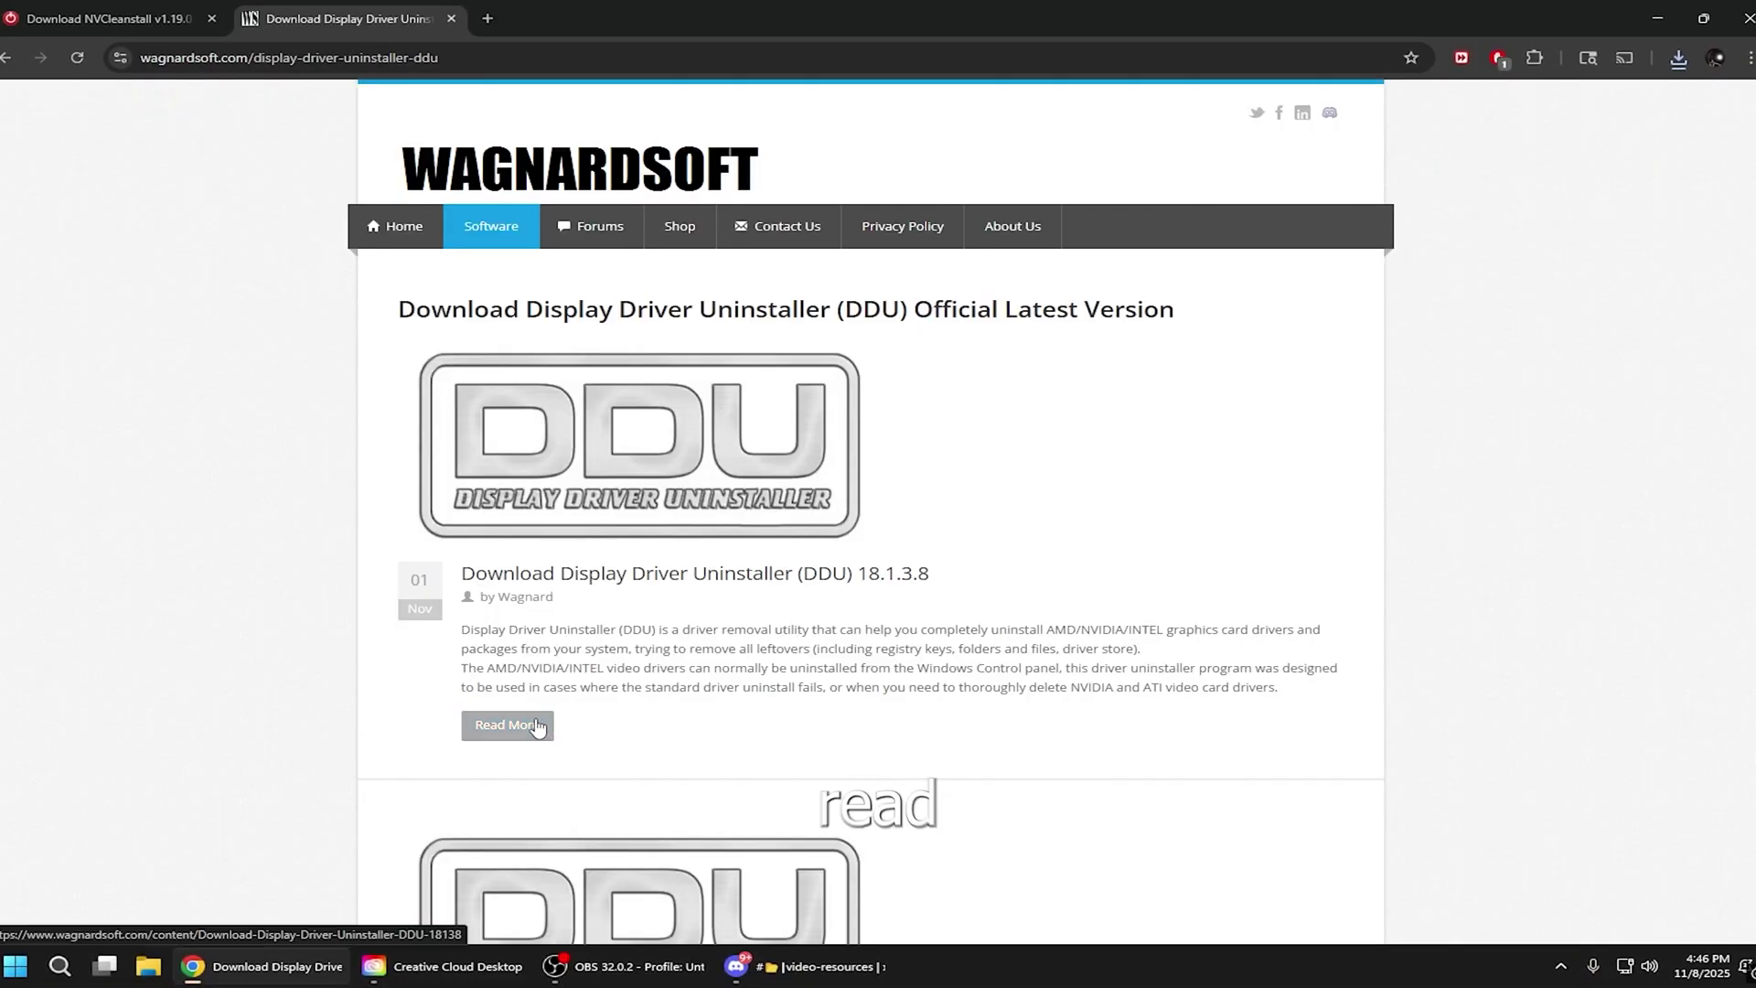
left_click(533, 724)
scroll(576, 551, "down", 2)
scroll(576, 551, "down", 1)
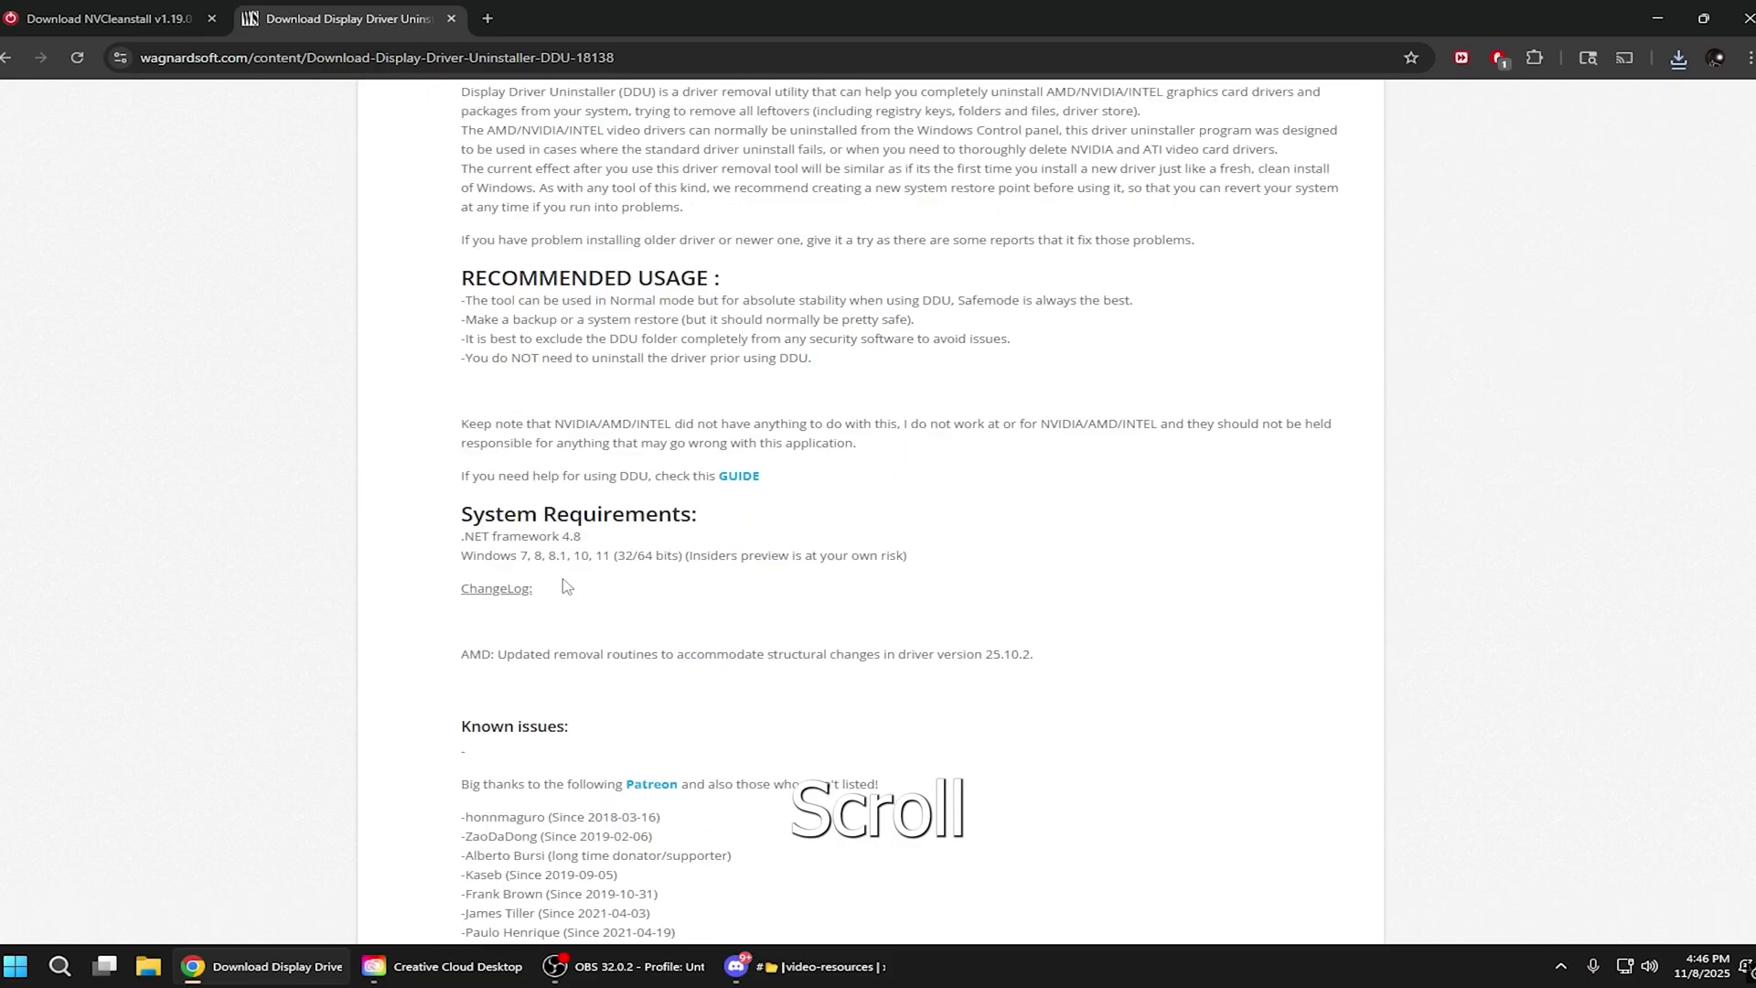
scroll(577, 550, "down", 5)
scroll(576, 550, "down", 5)
left_click(752, 555)
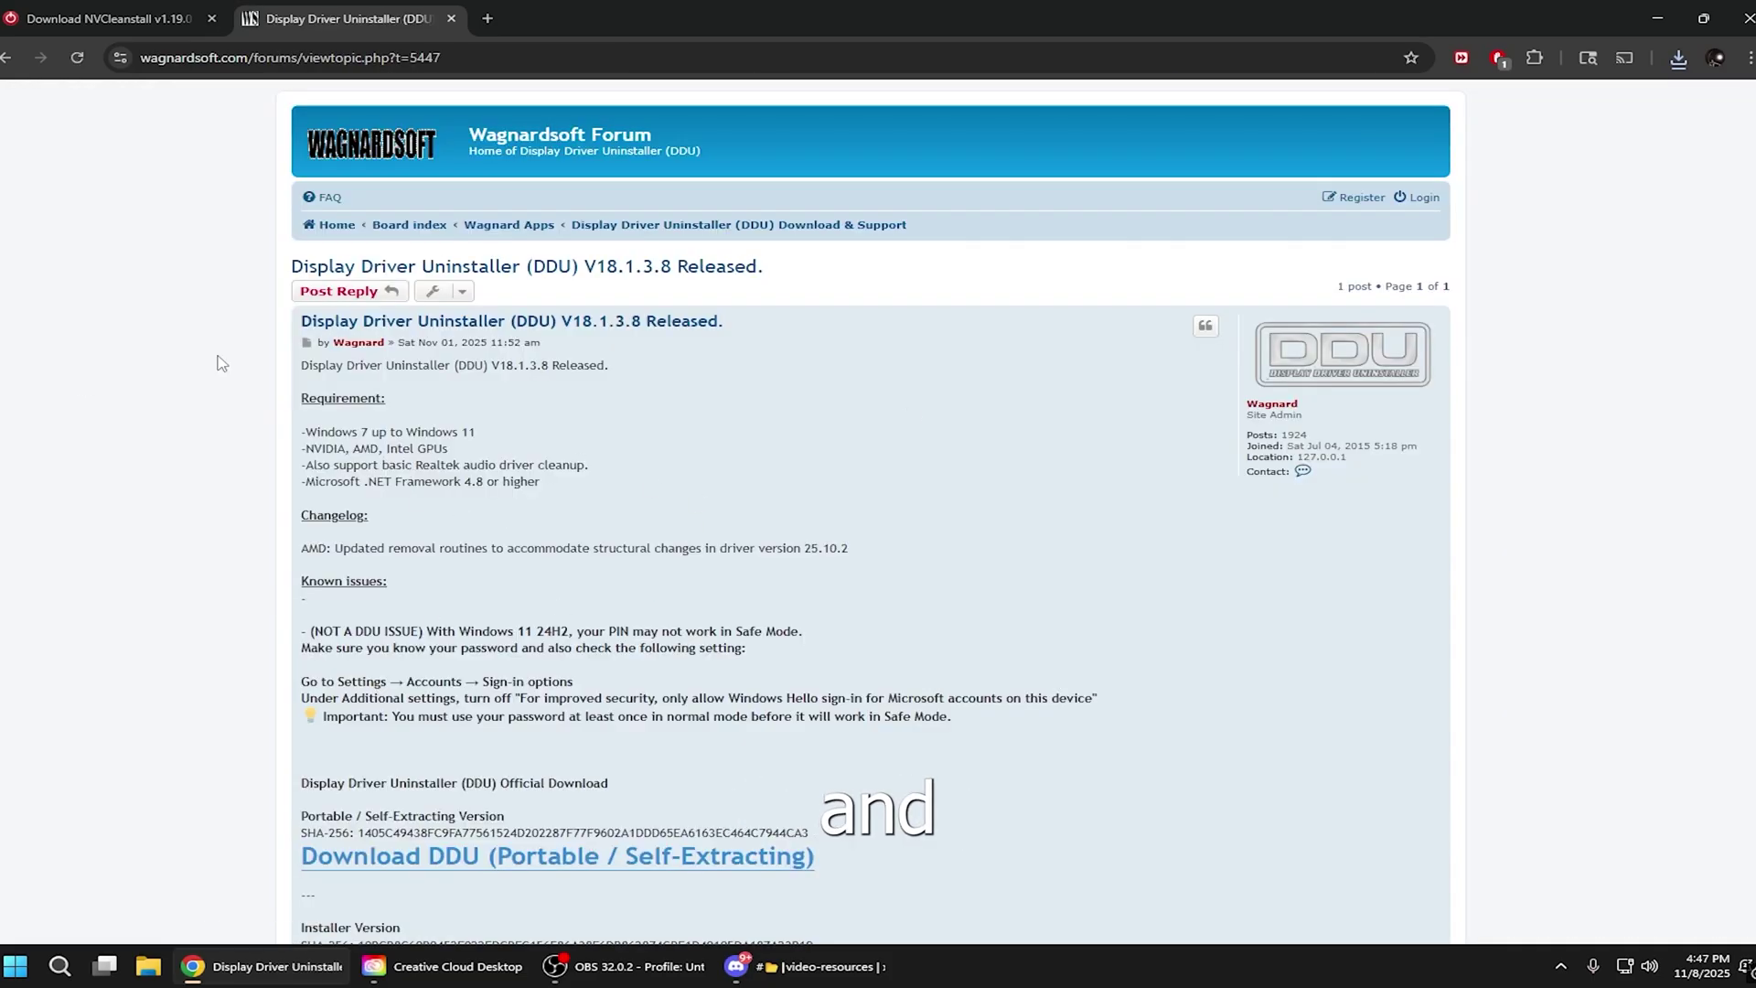
scroll(331, 663, "down", 3)
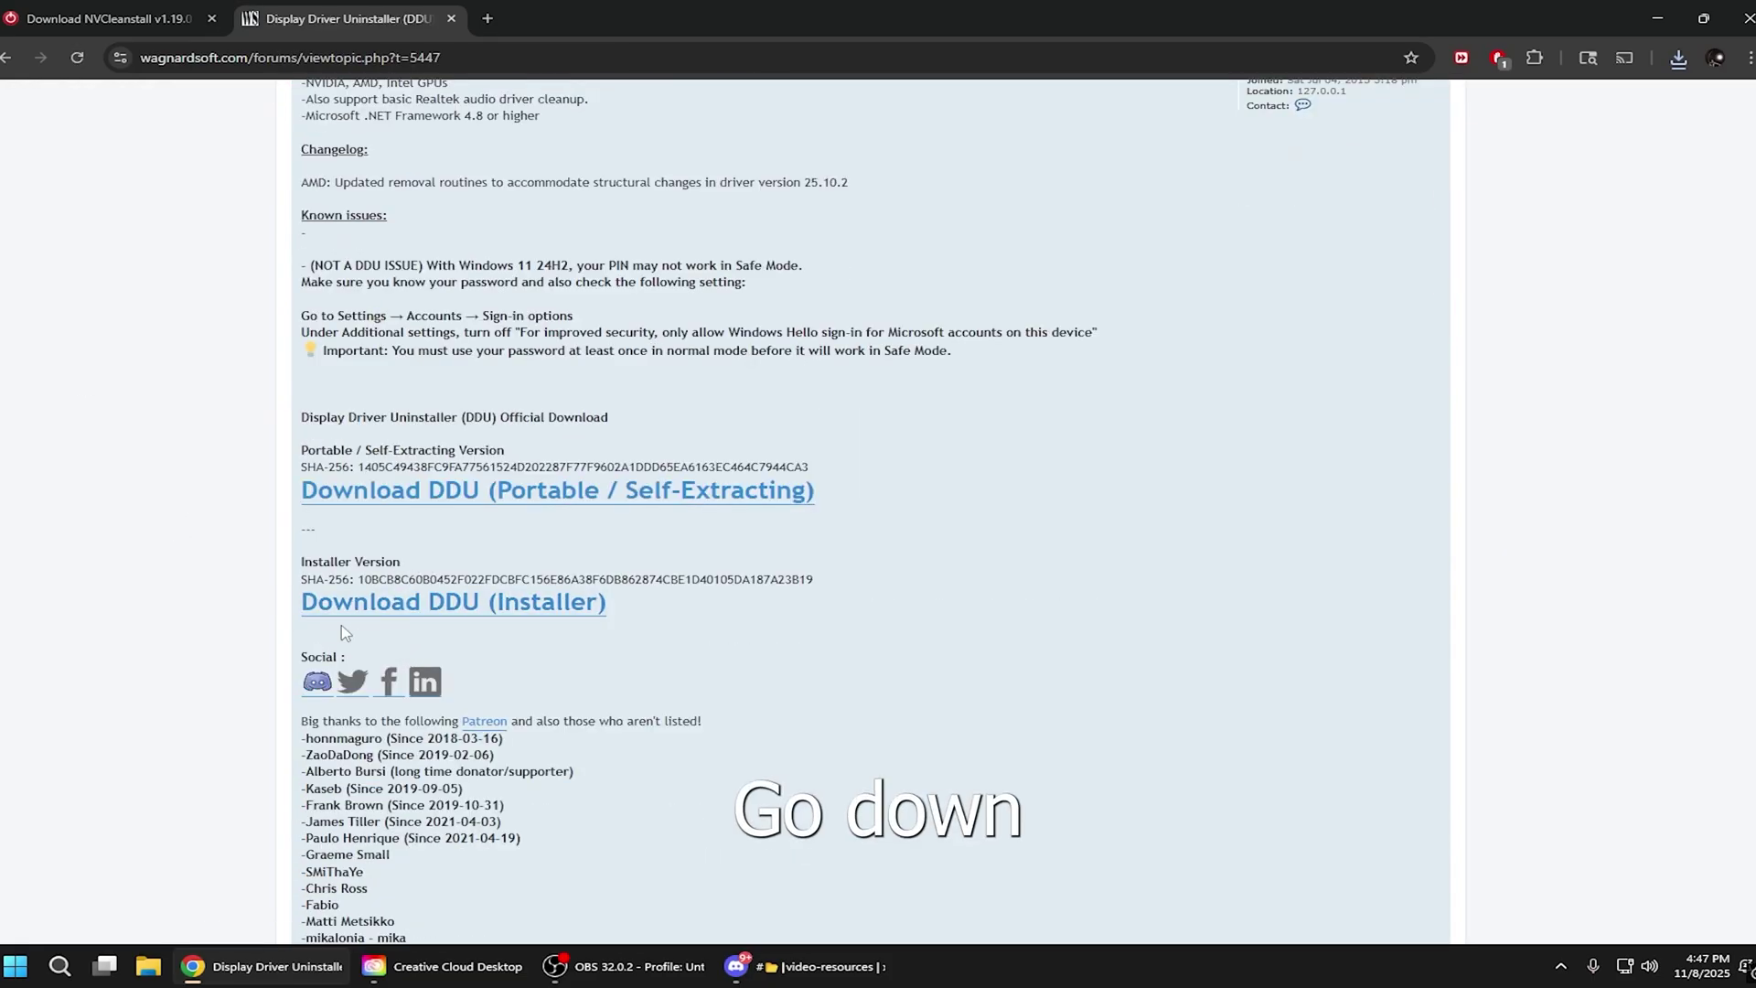
left_click(548, 602)
Step: Run the downloaded DDU setup and install it to the default folder
left_click(1593, 94)
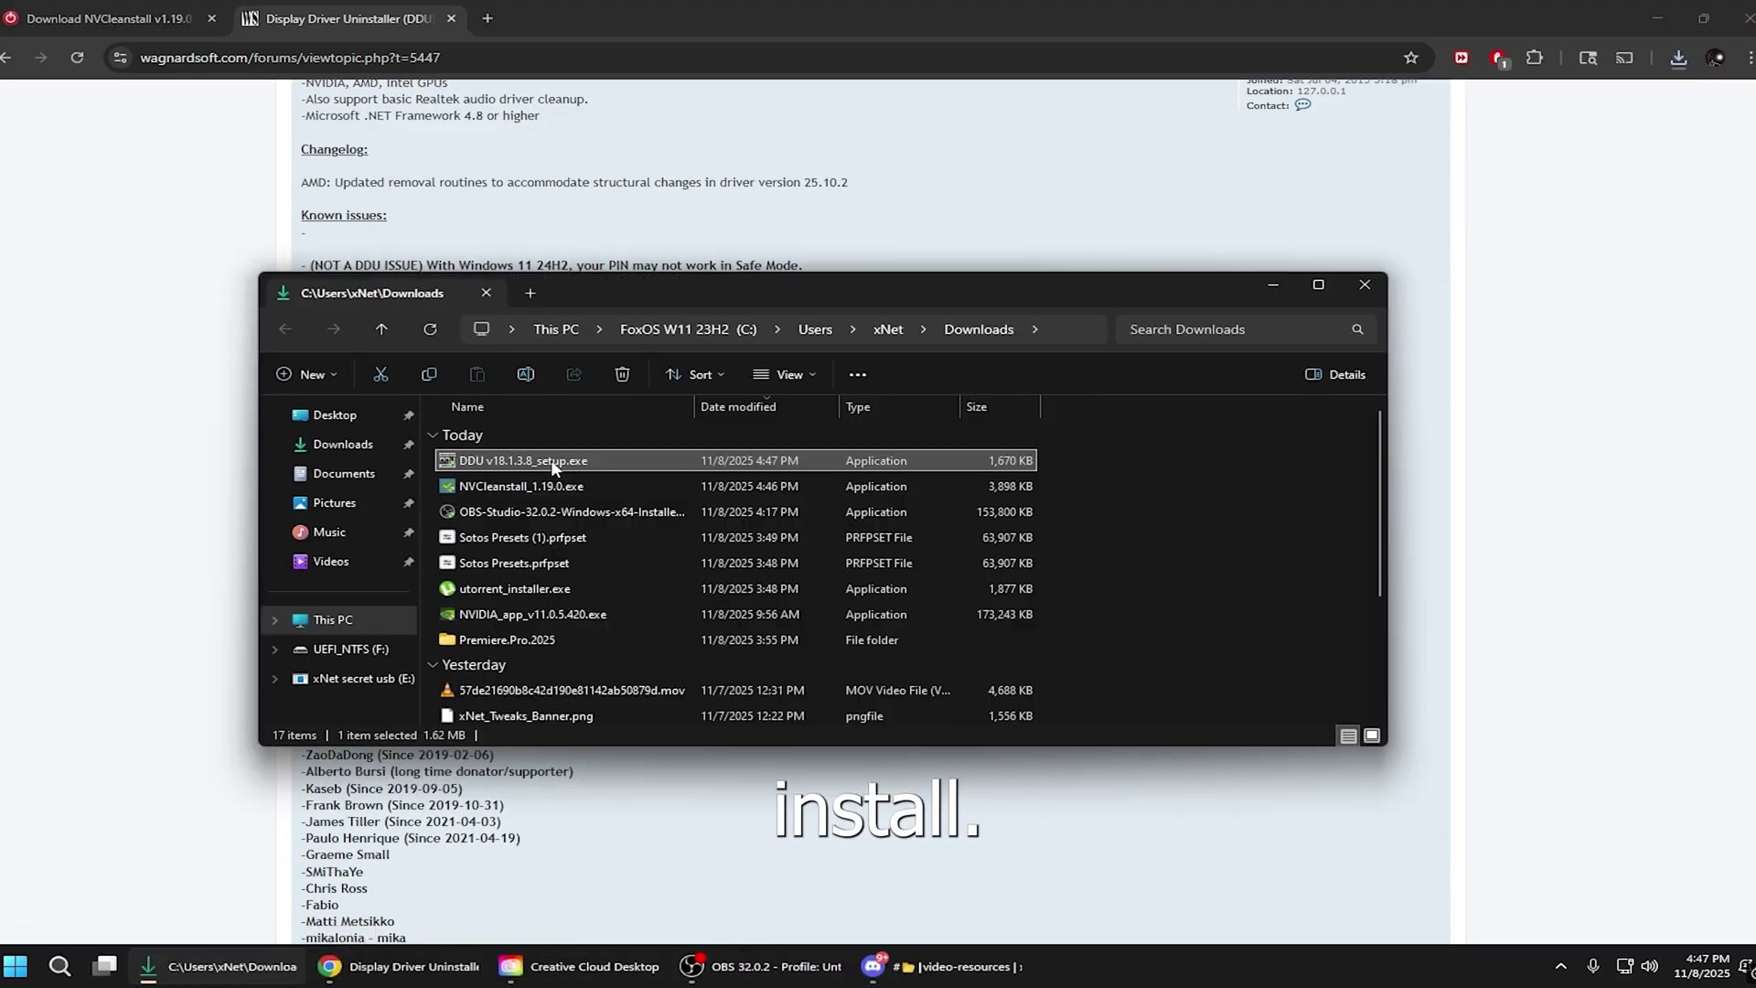
double_click(552, 468)
left_click(1012, 530)
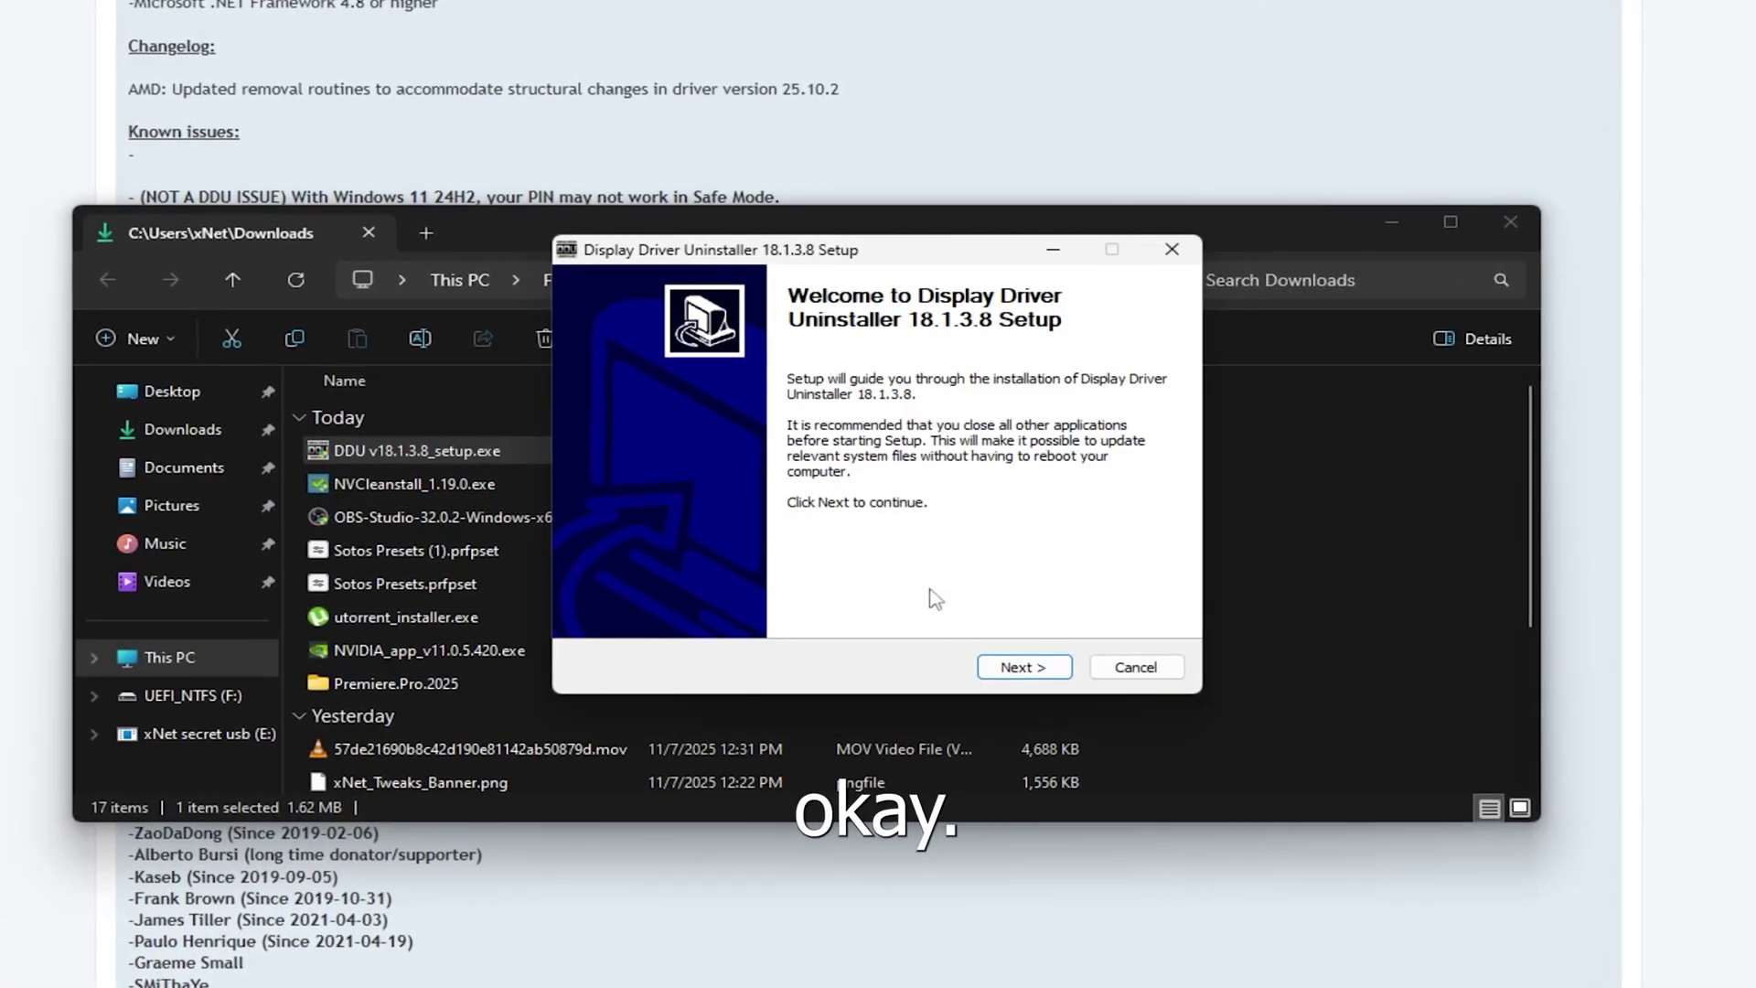
left_click(1002, 670)
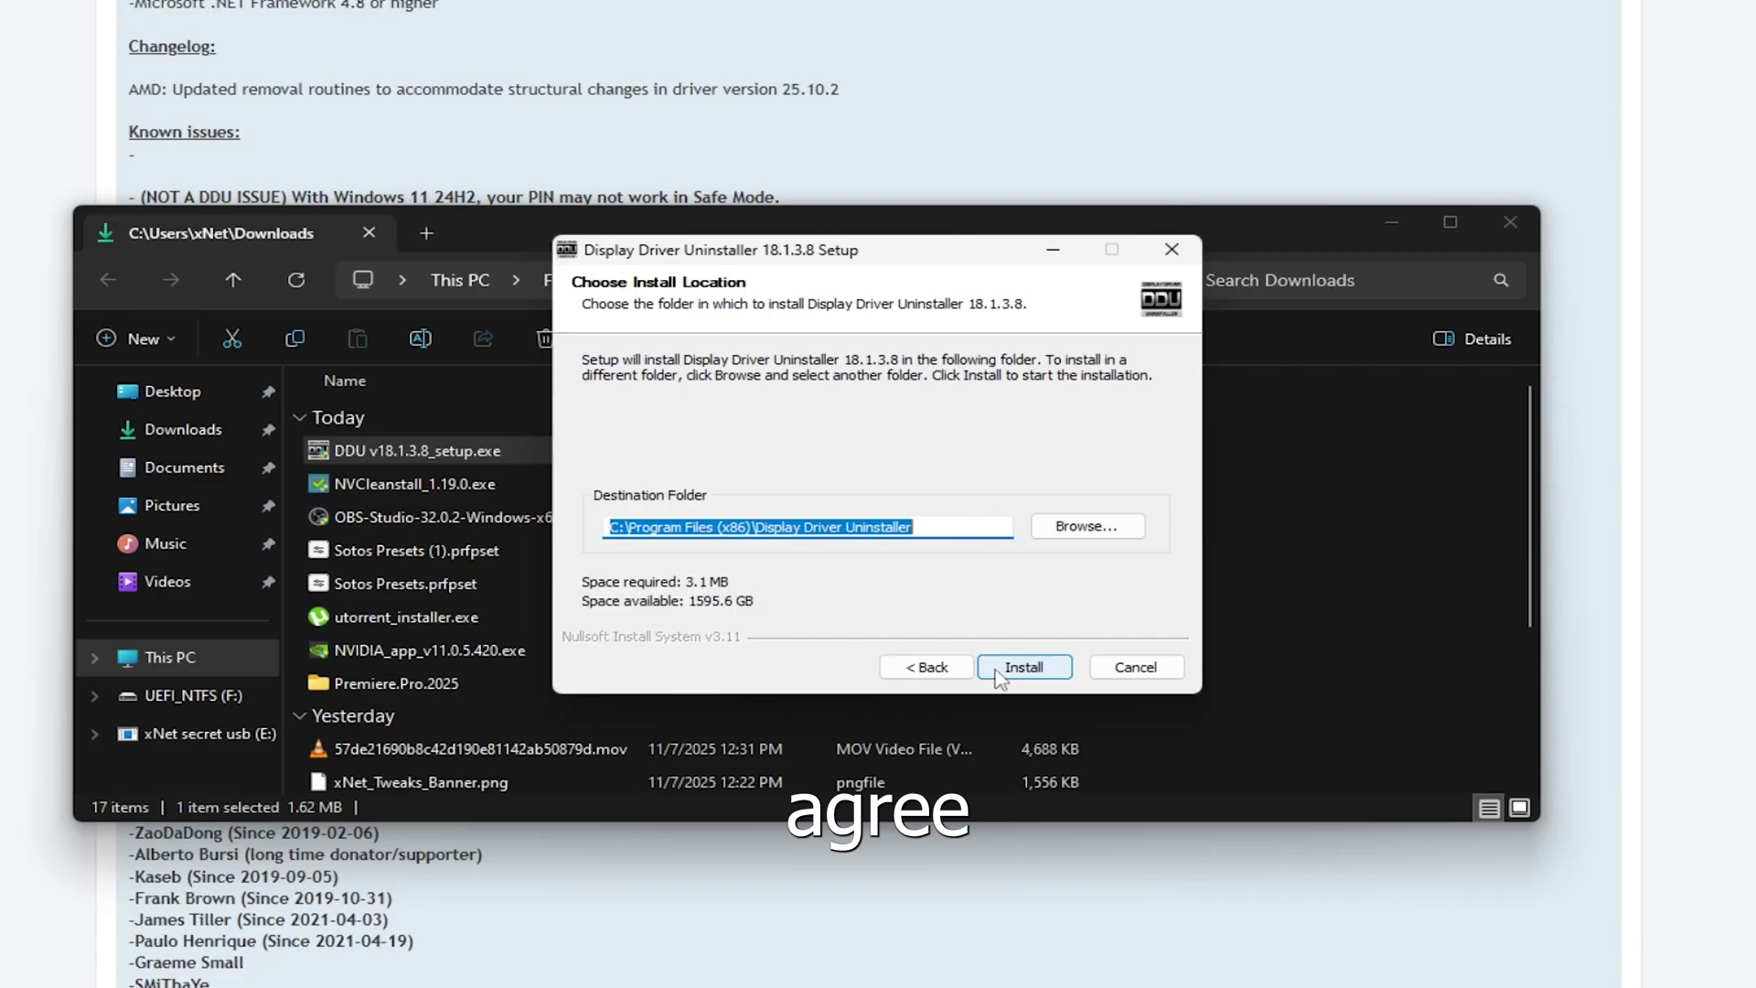
left_click(999, 670)
left_click(1001, 633)
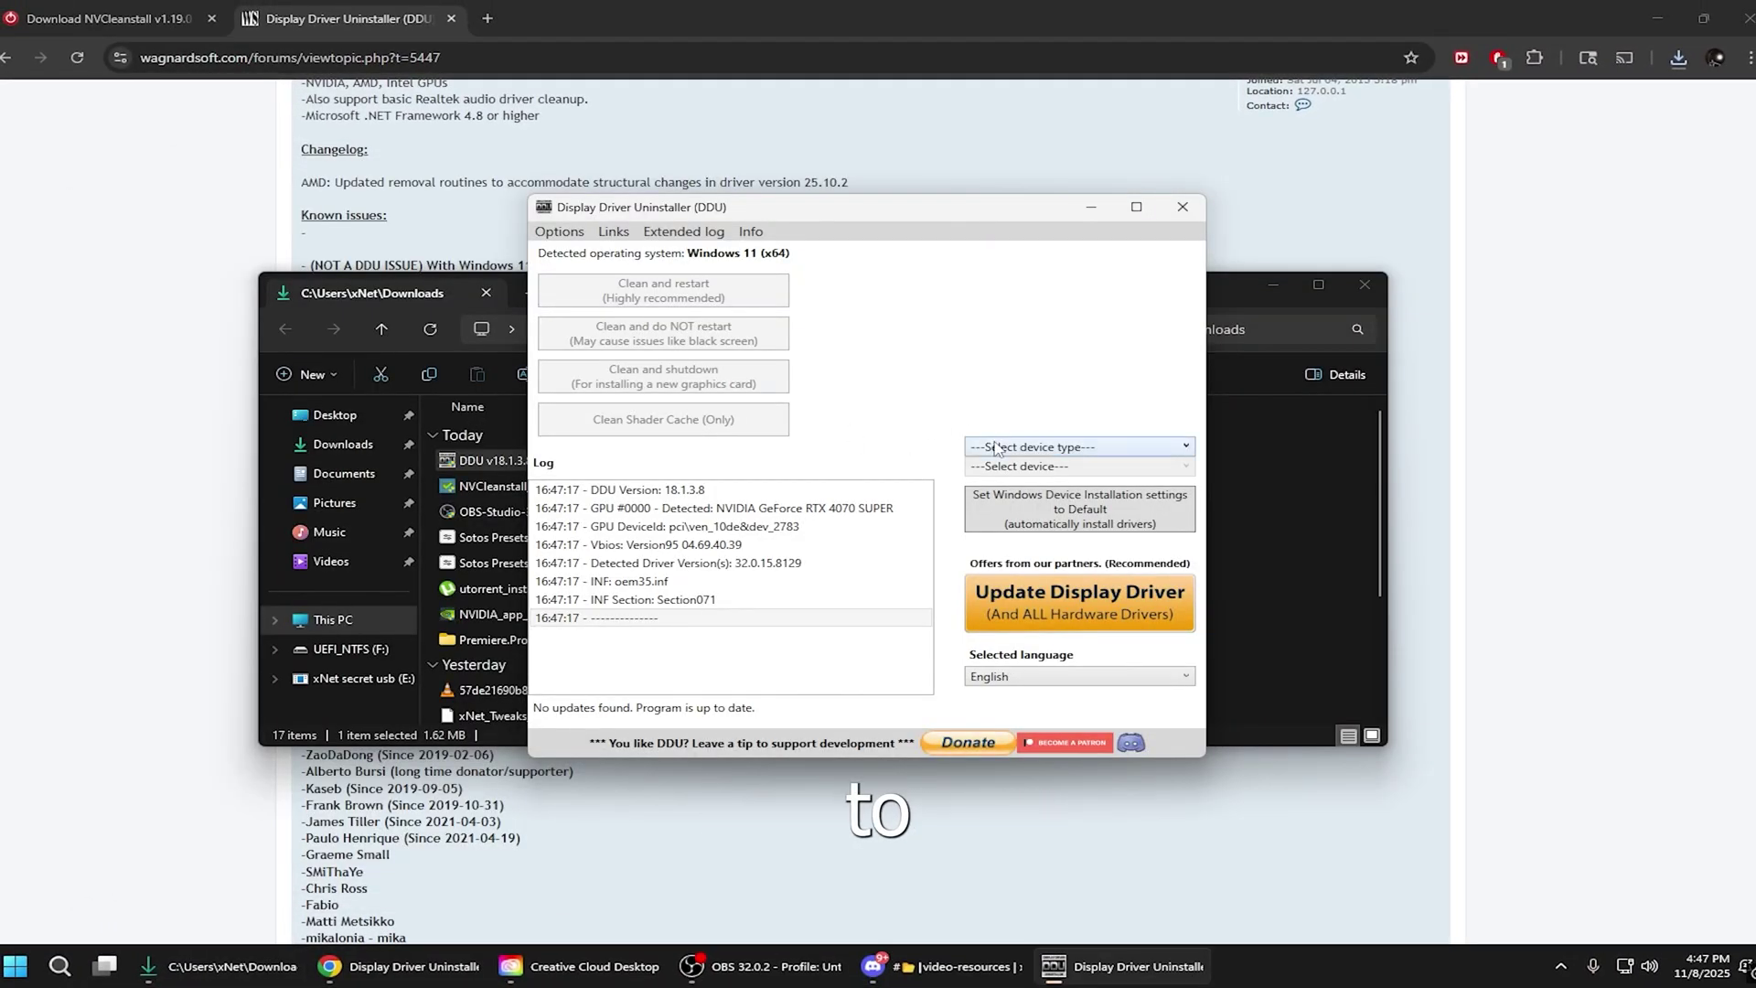
Step: Set DDU's device type to GPU and vendor to NVIDIA, then bring up the restart options
left_click(996, 449)
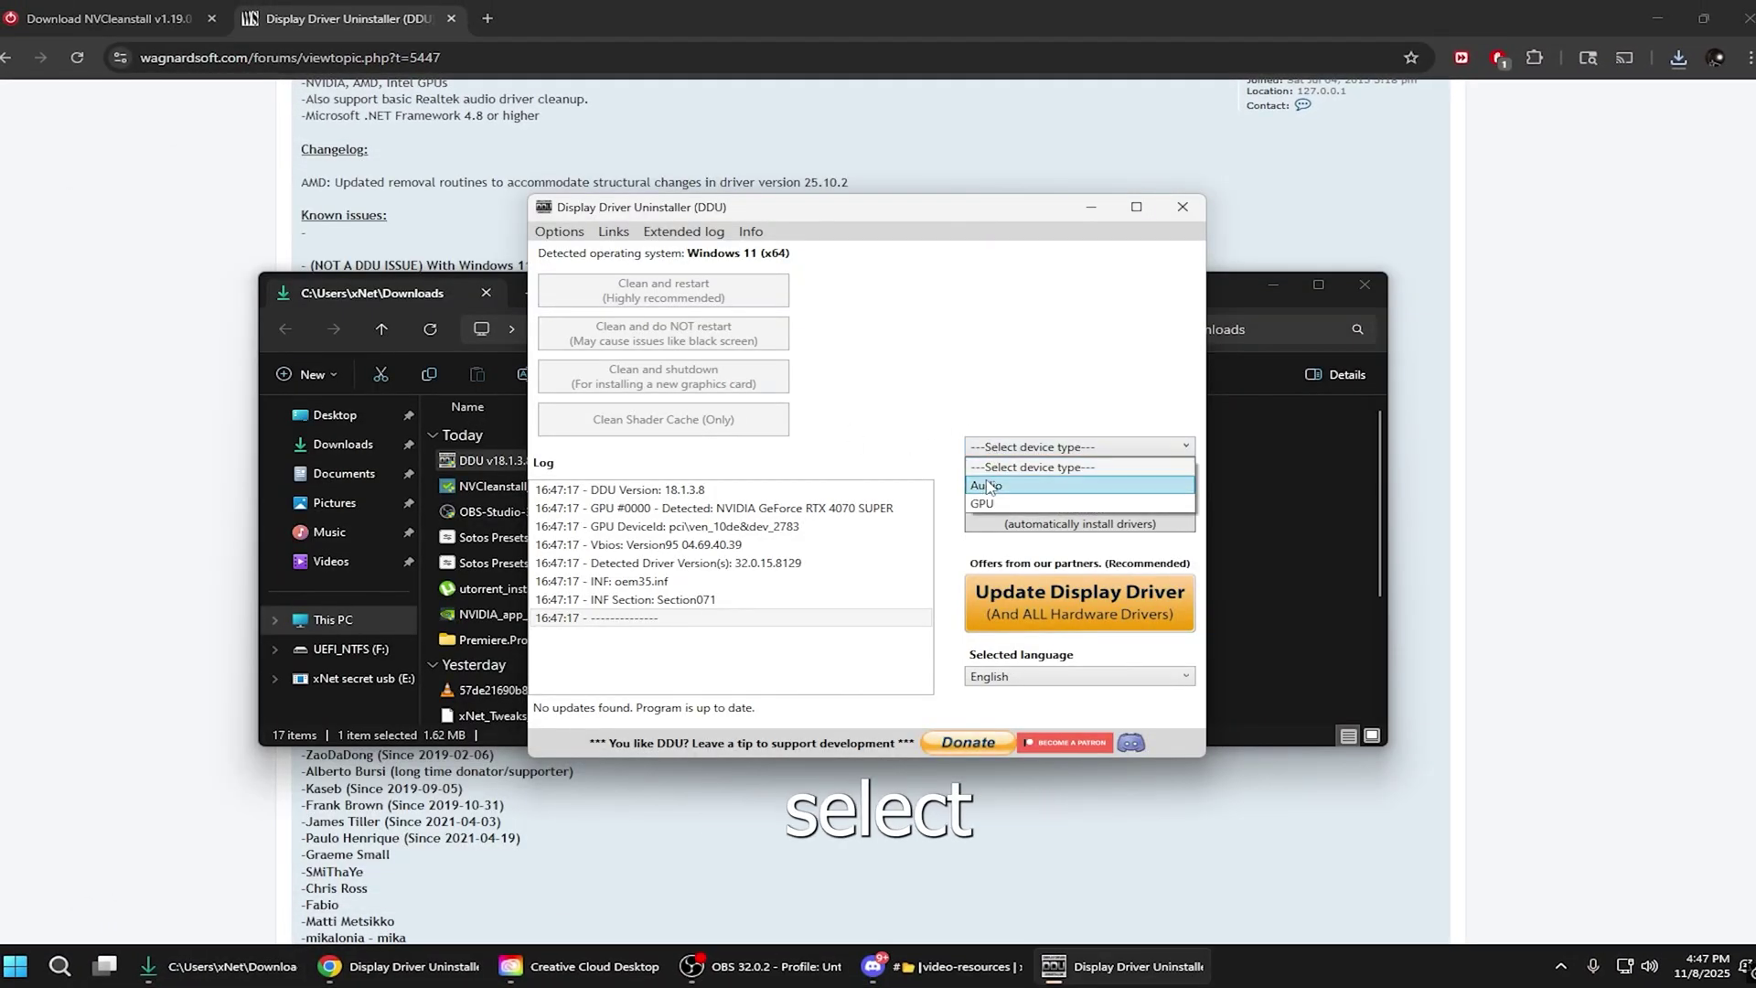
left_click(988, 475)
left_click(988, 473)
left_click(978, 509)
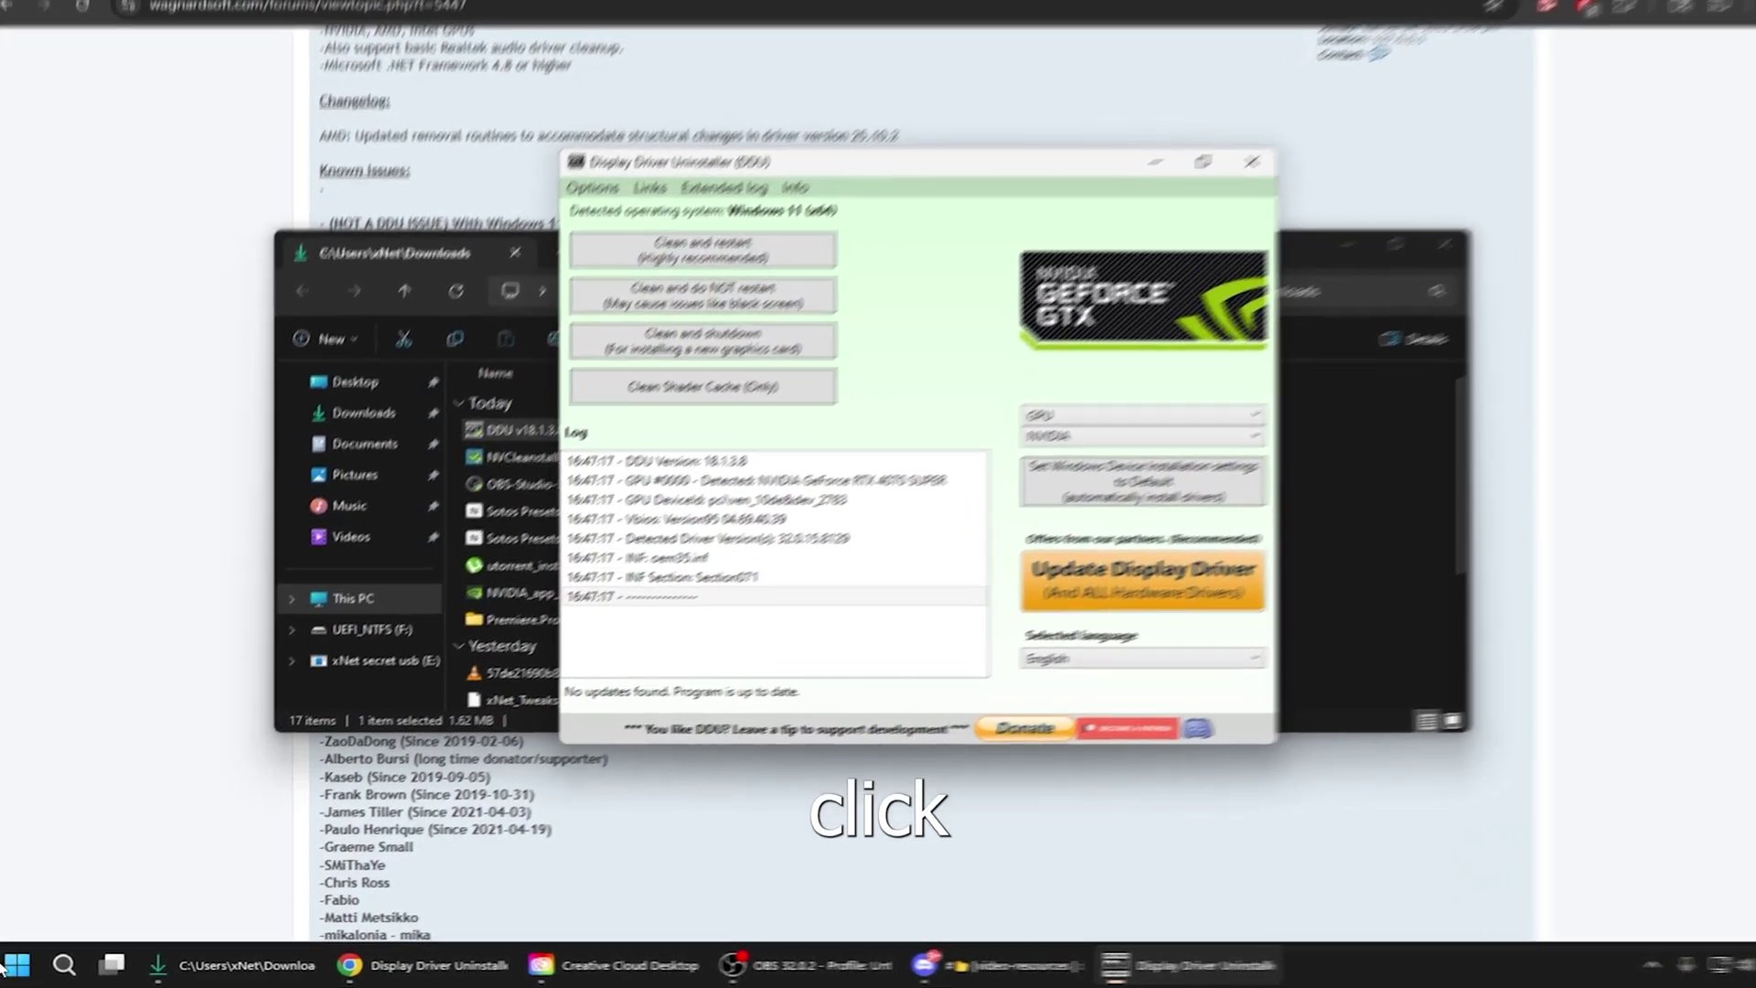
right_click(15, 967)
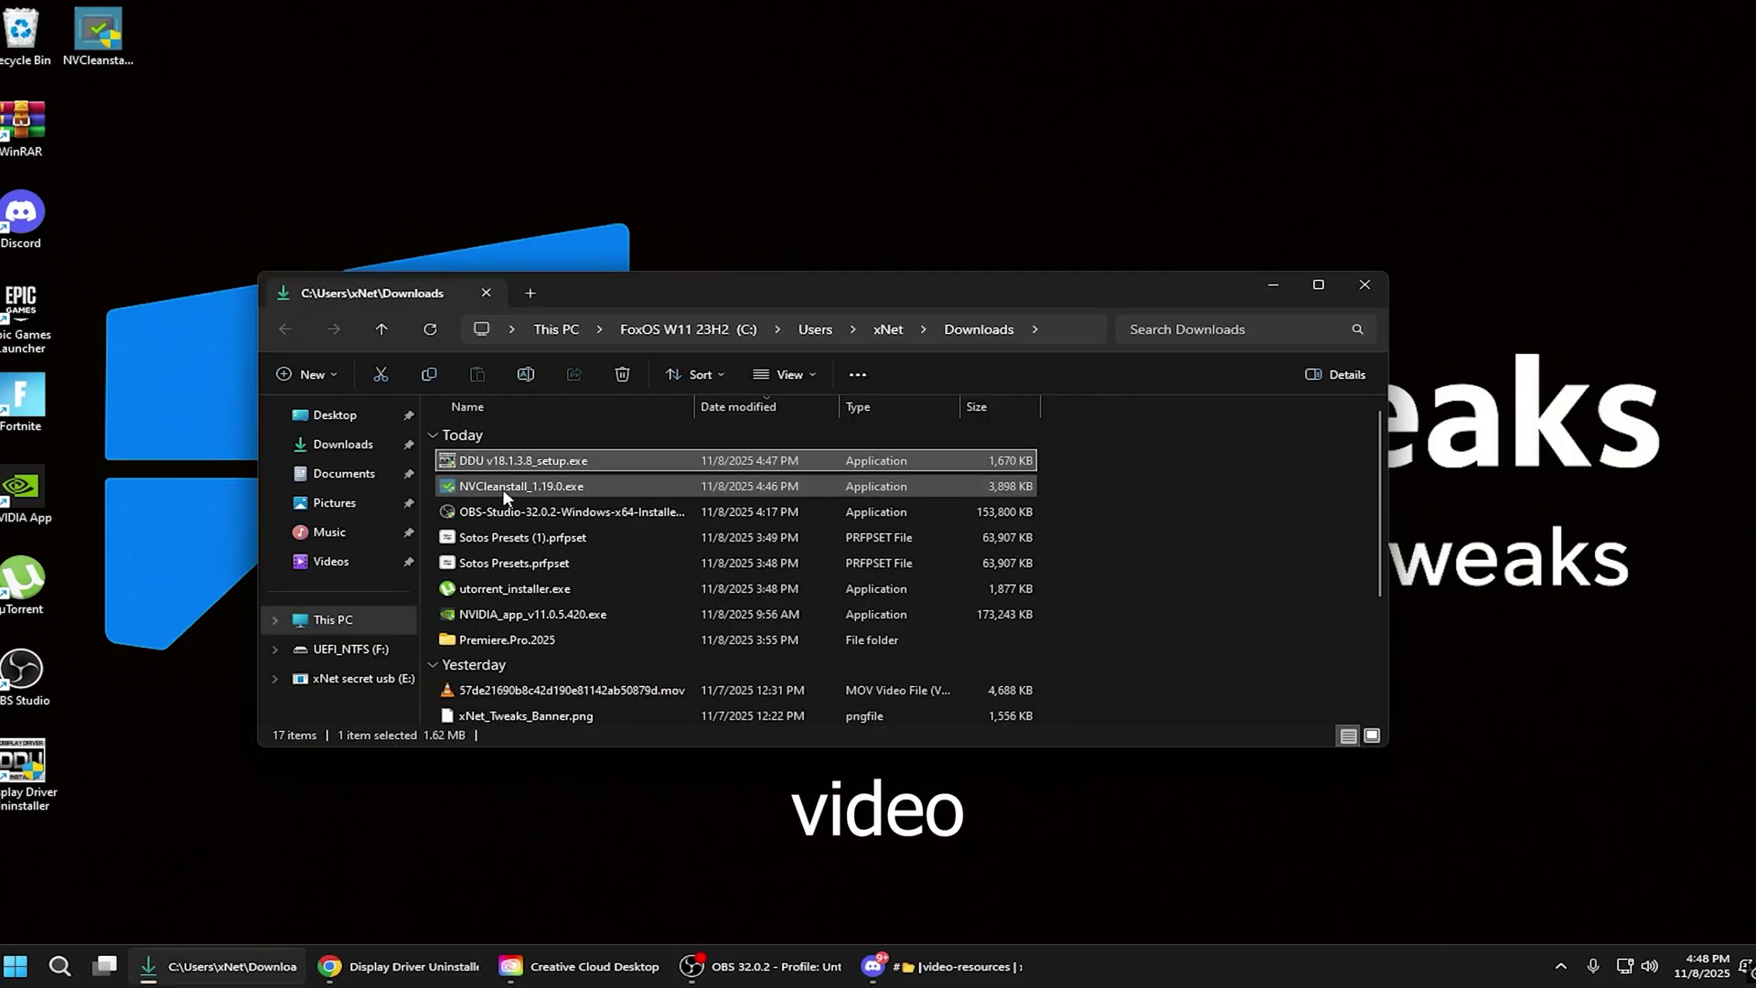
Step: Launch NVCleanstall_1.19.0.exe and proceed with the best driver for the RTX 4070 SUPER
left_click(505, 488)
double_click(505, 490)
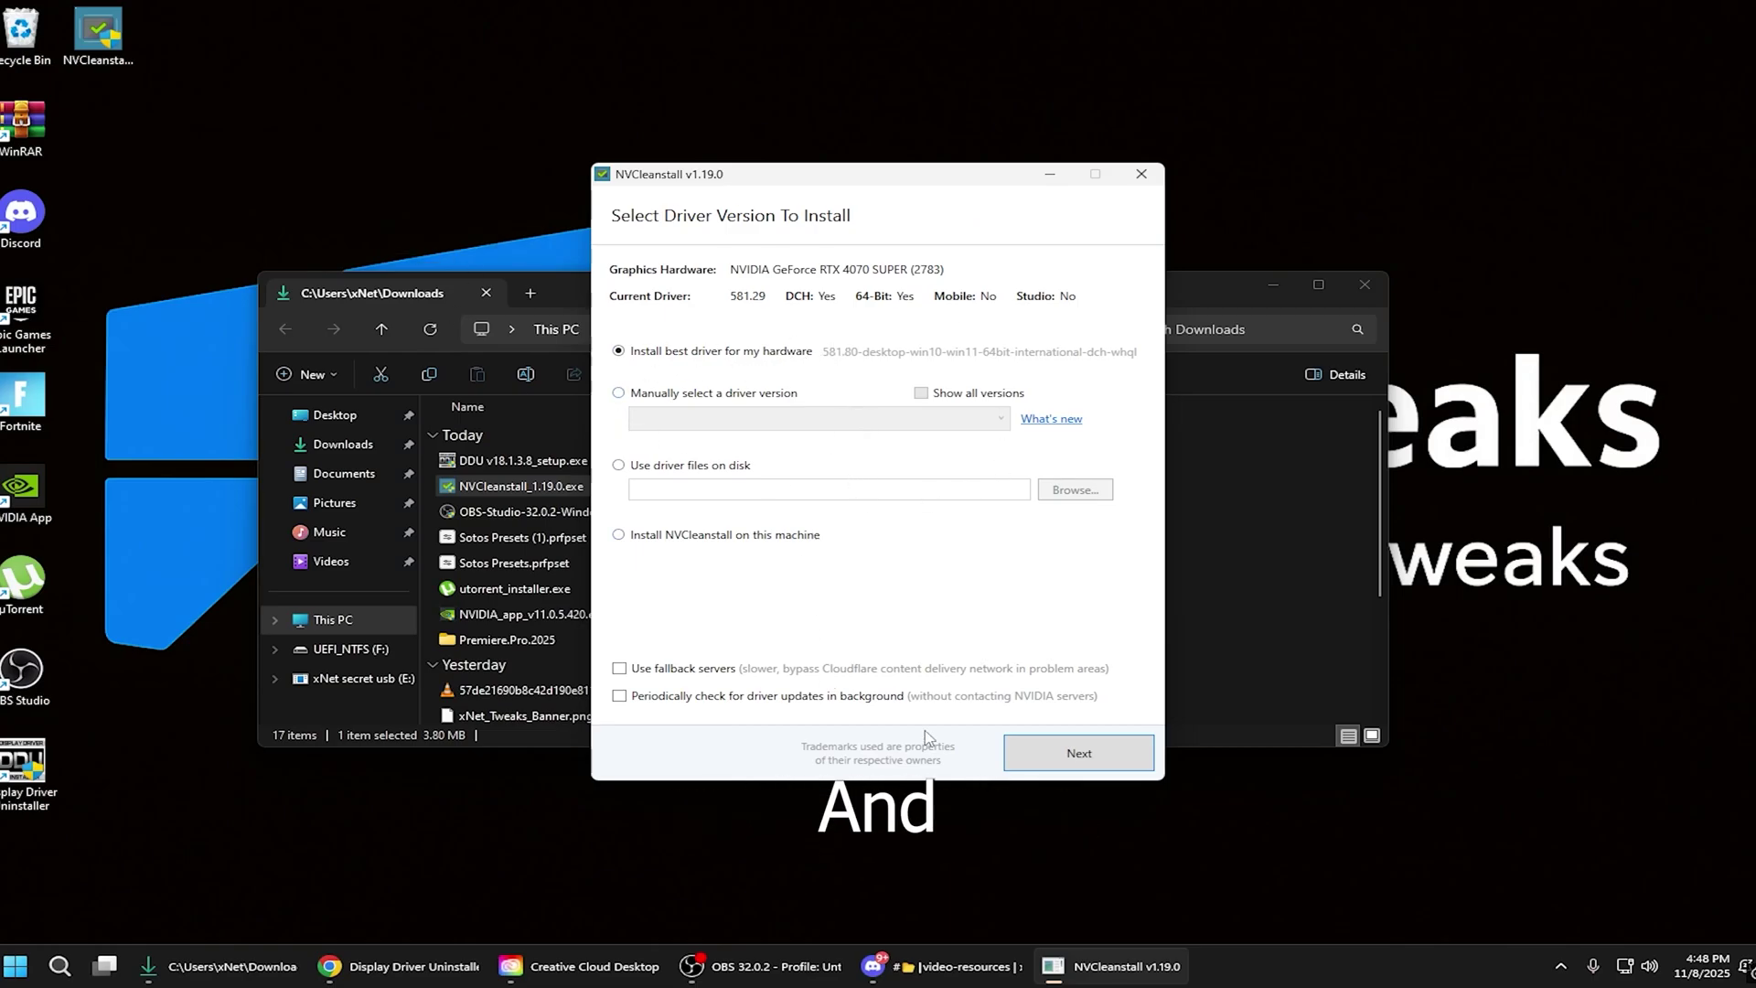
left_click(1032, 752)
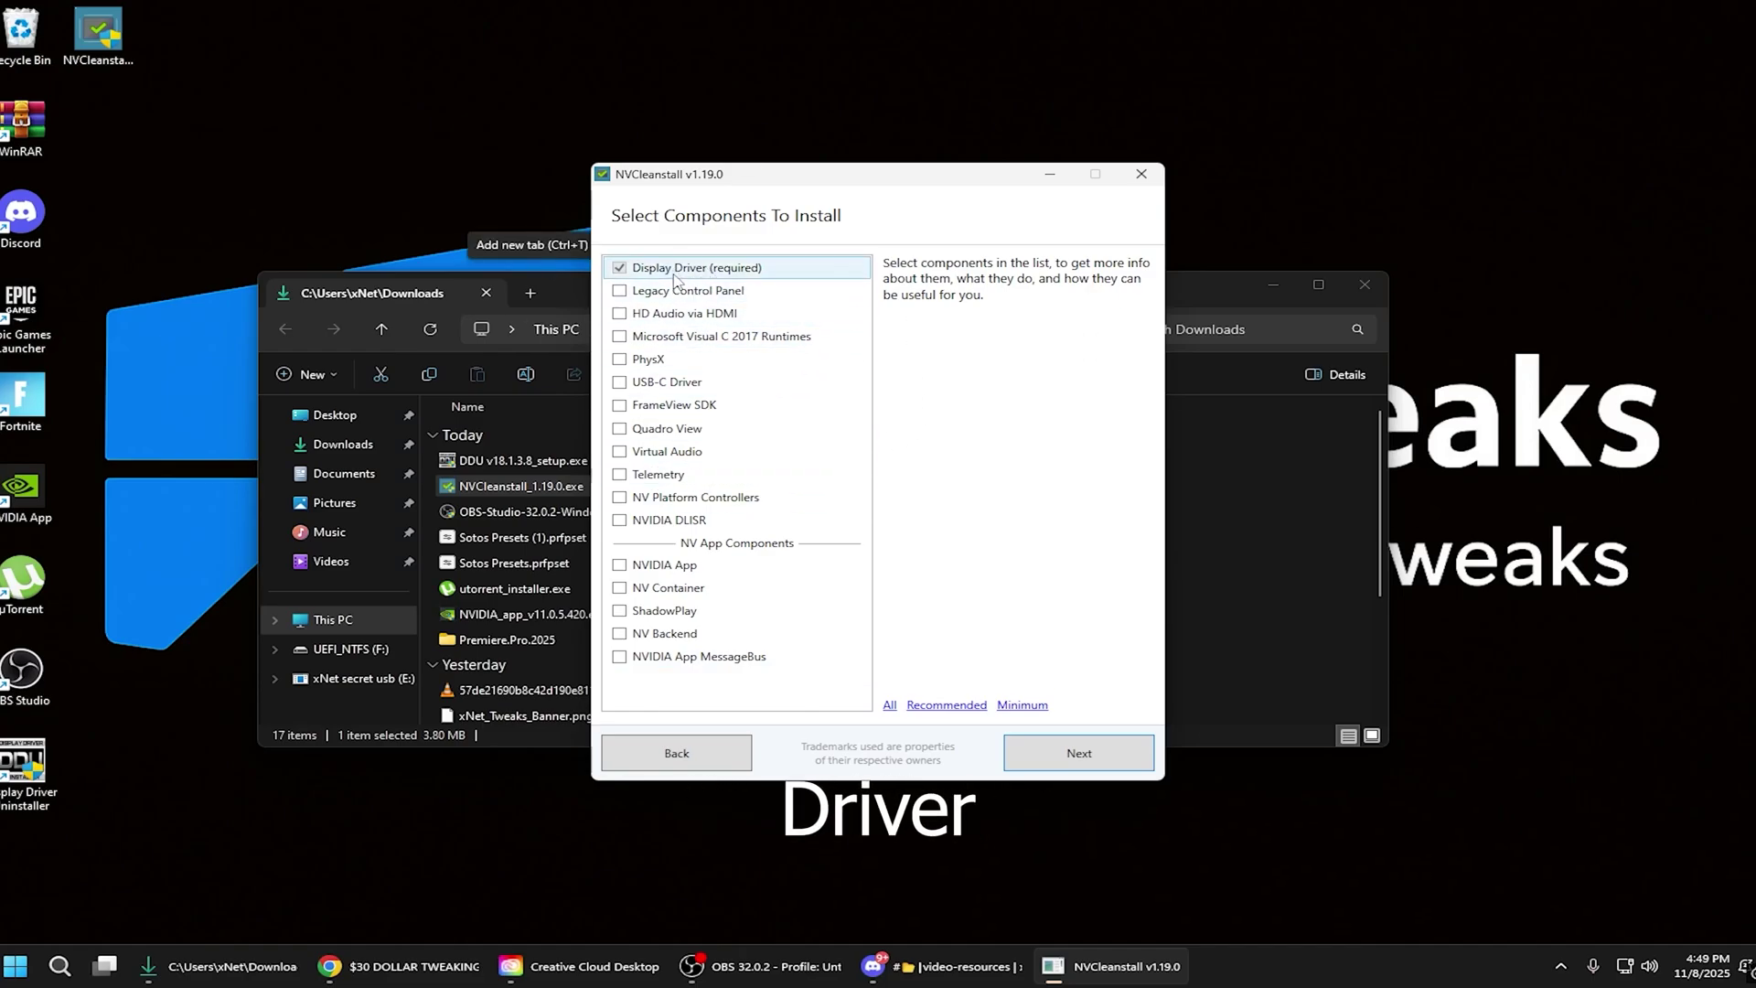
Step: Advance to Installation Tweaks and enable Disable Ansel alongside the defaults
left_click(1083, 750)
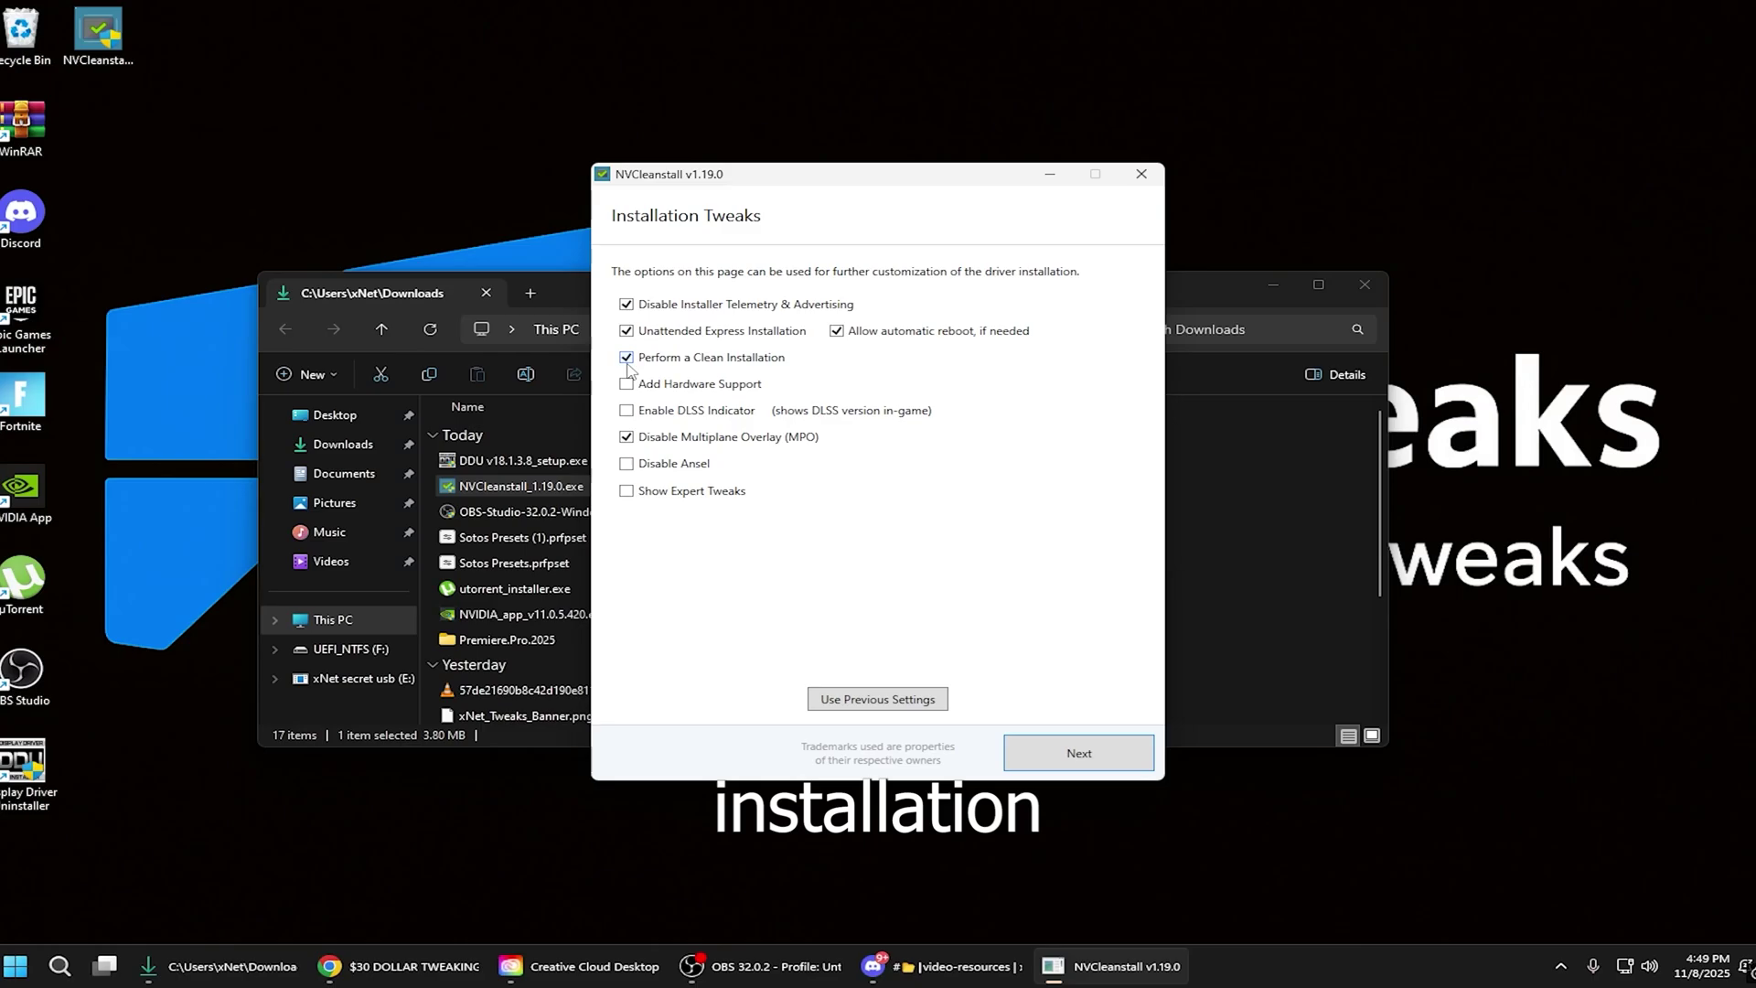
left_click(628, 462)
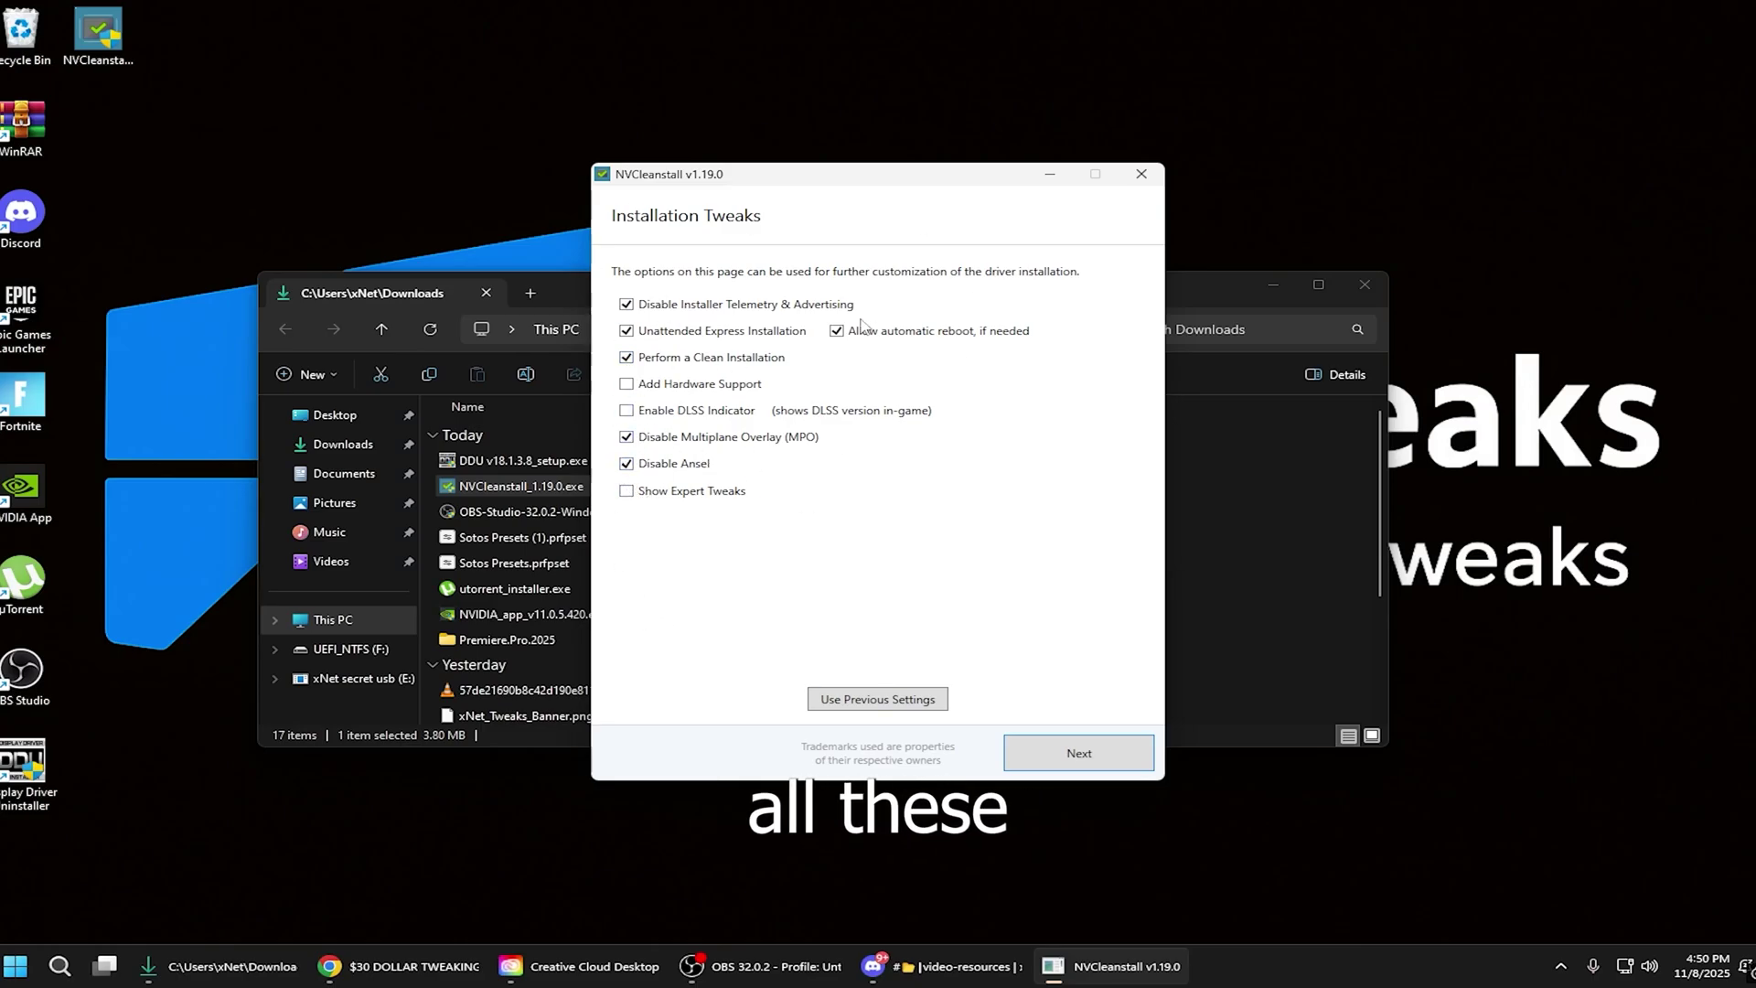
Step: Enable expert tweaks: telemetry and HDCP off, MSI, Easy-Anti-Cheat signing, auto-accept; then build the package
left_click(626, 492)
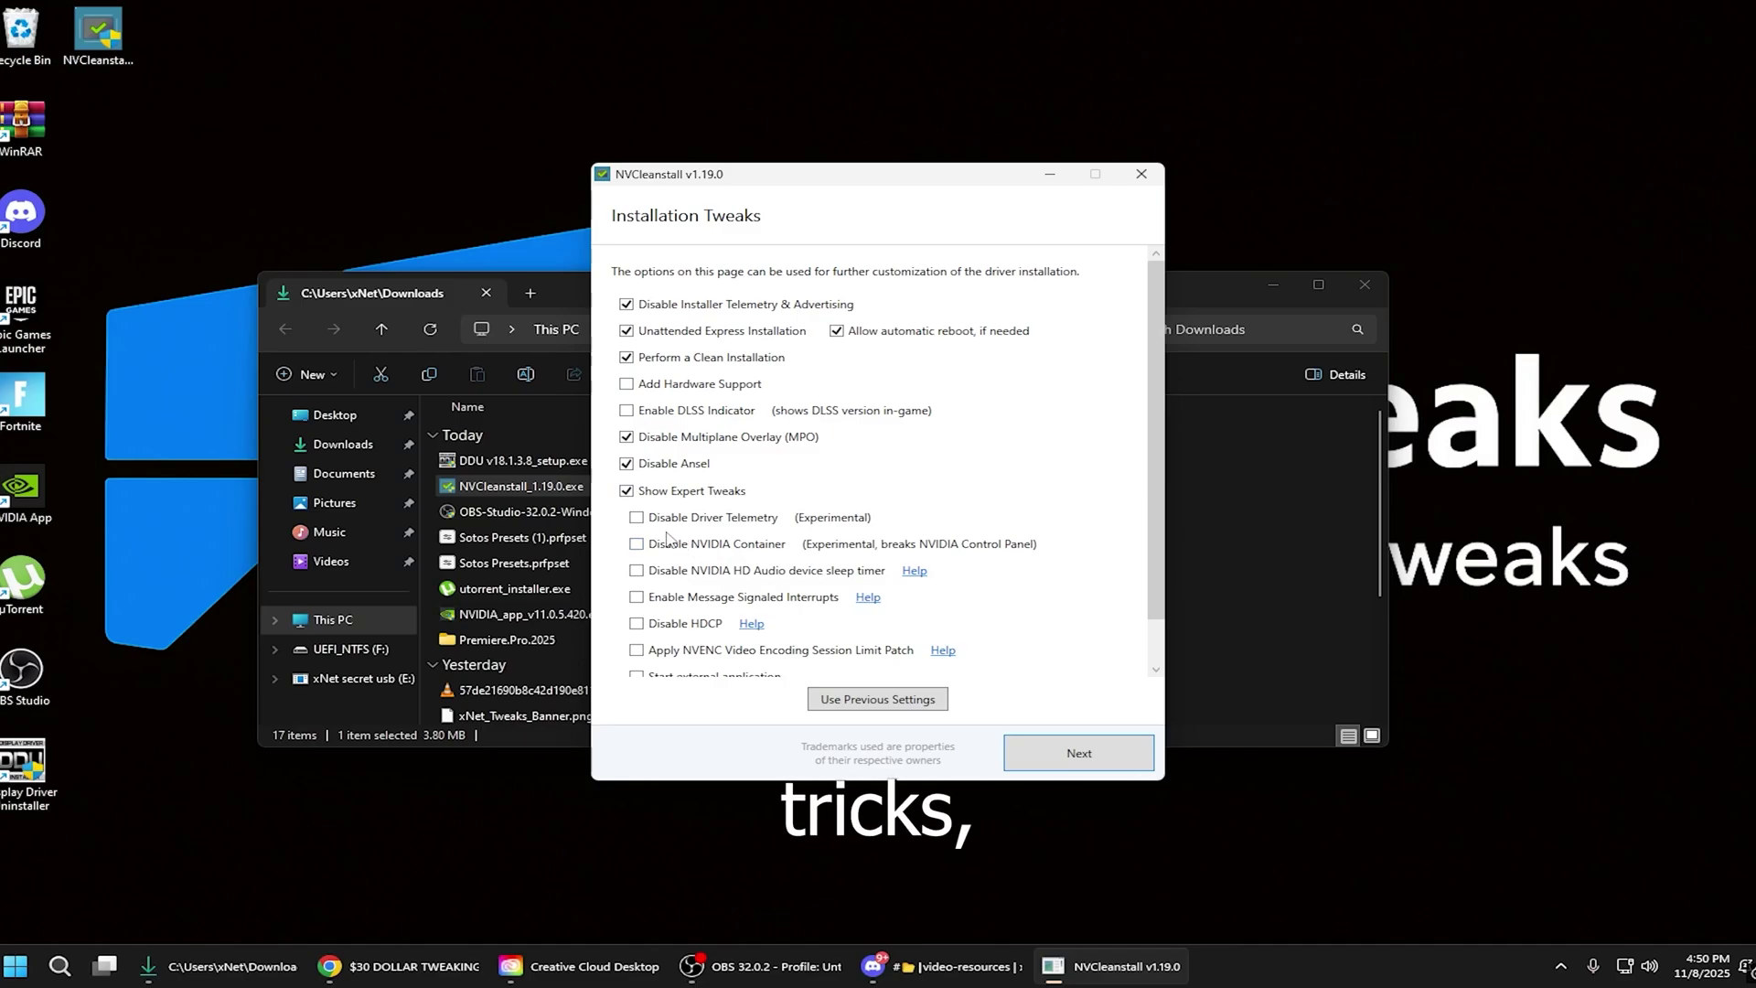
scroll(689, 548, "down", 1)
left_click(635, 465)
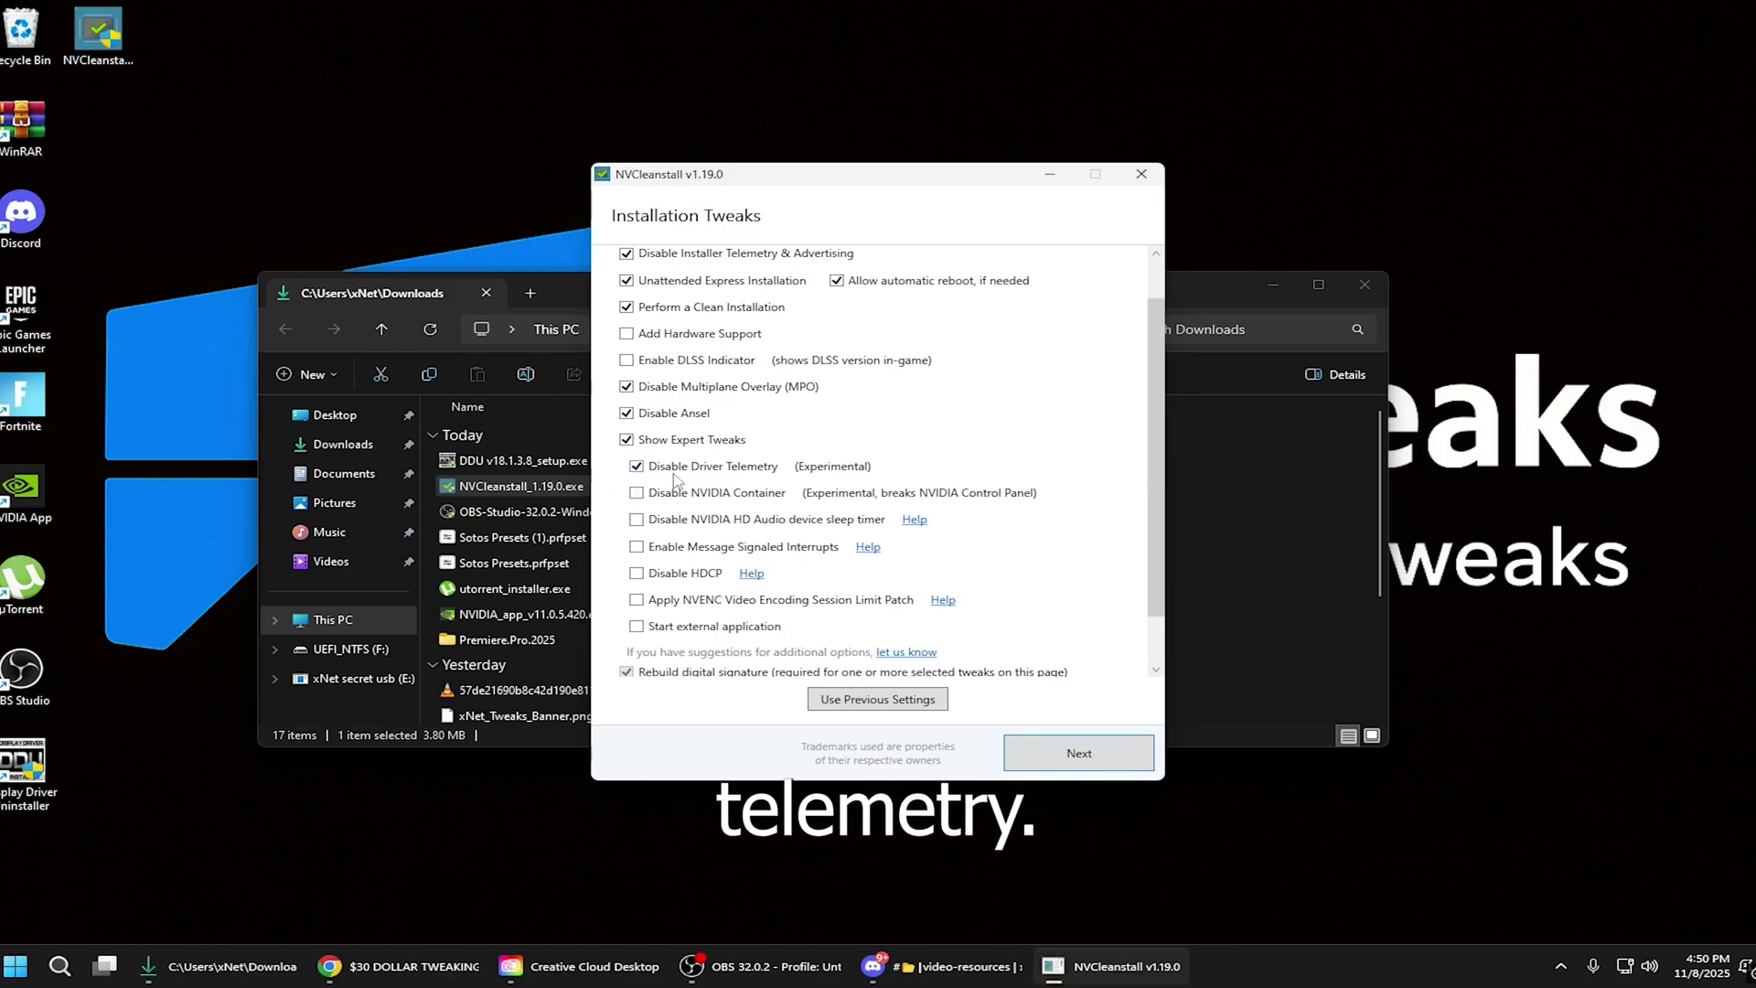
scroll(640, 467, "down", 1)
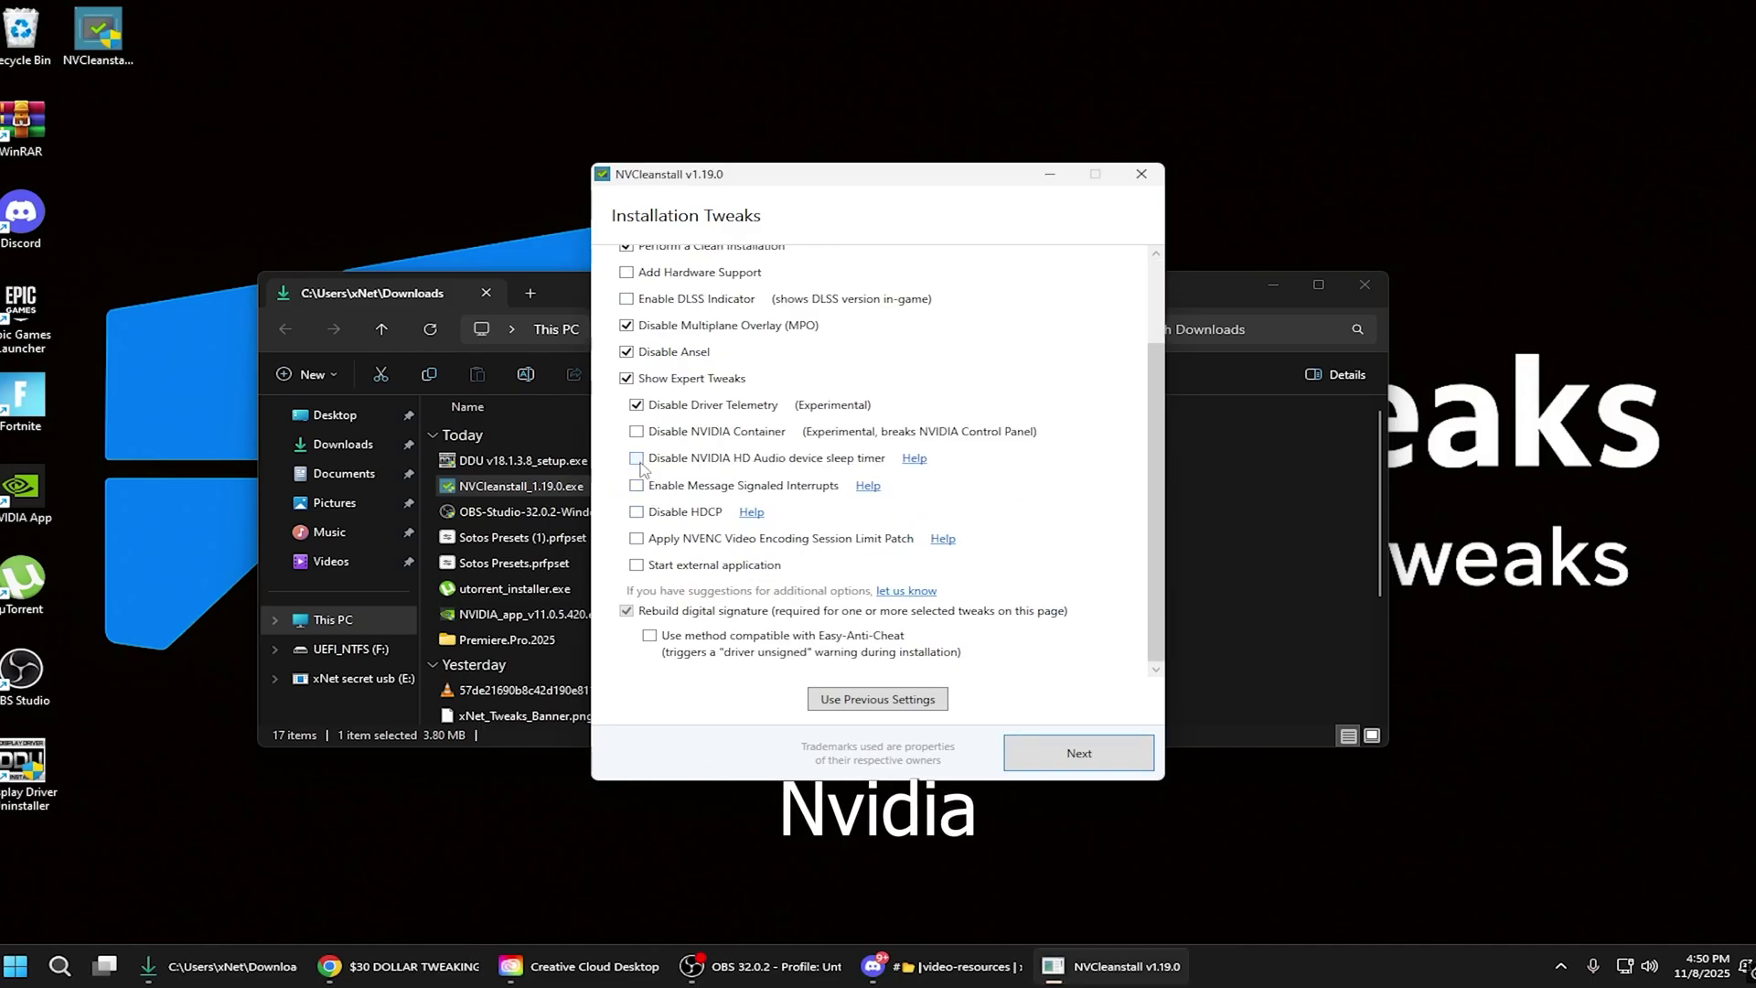
left_click(637, 458)
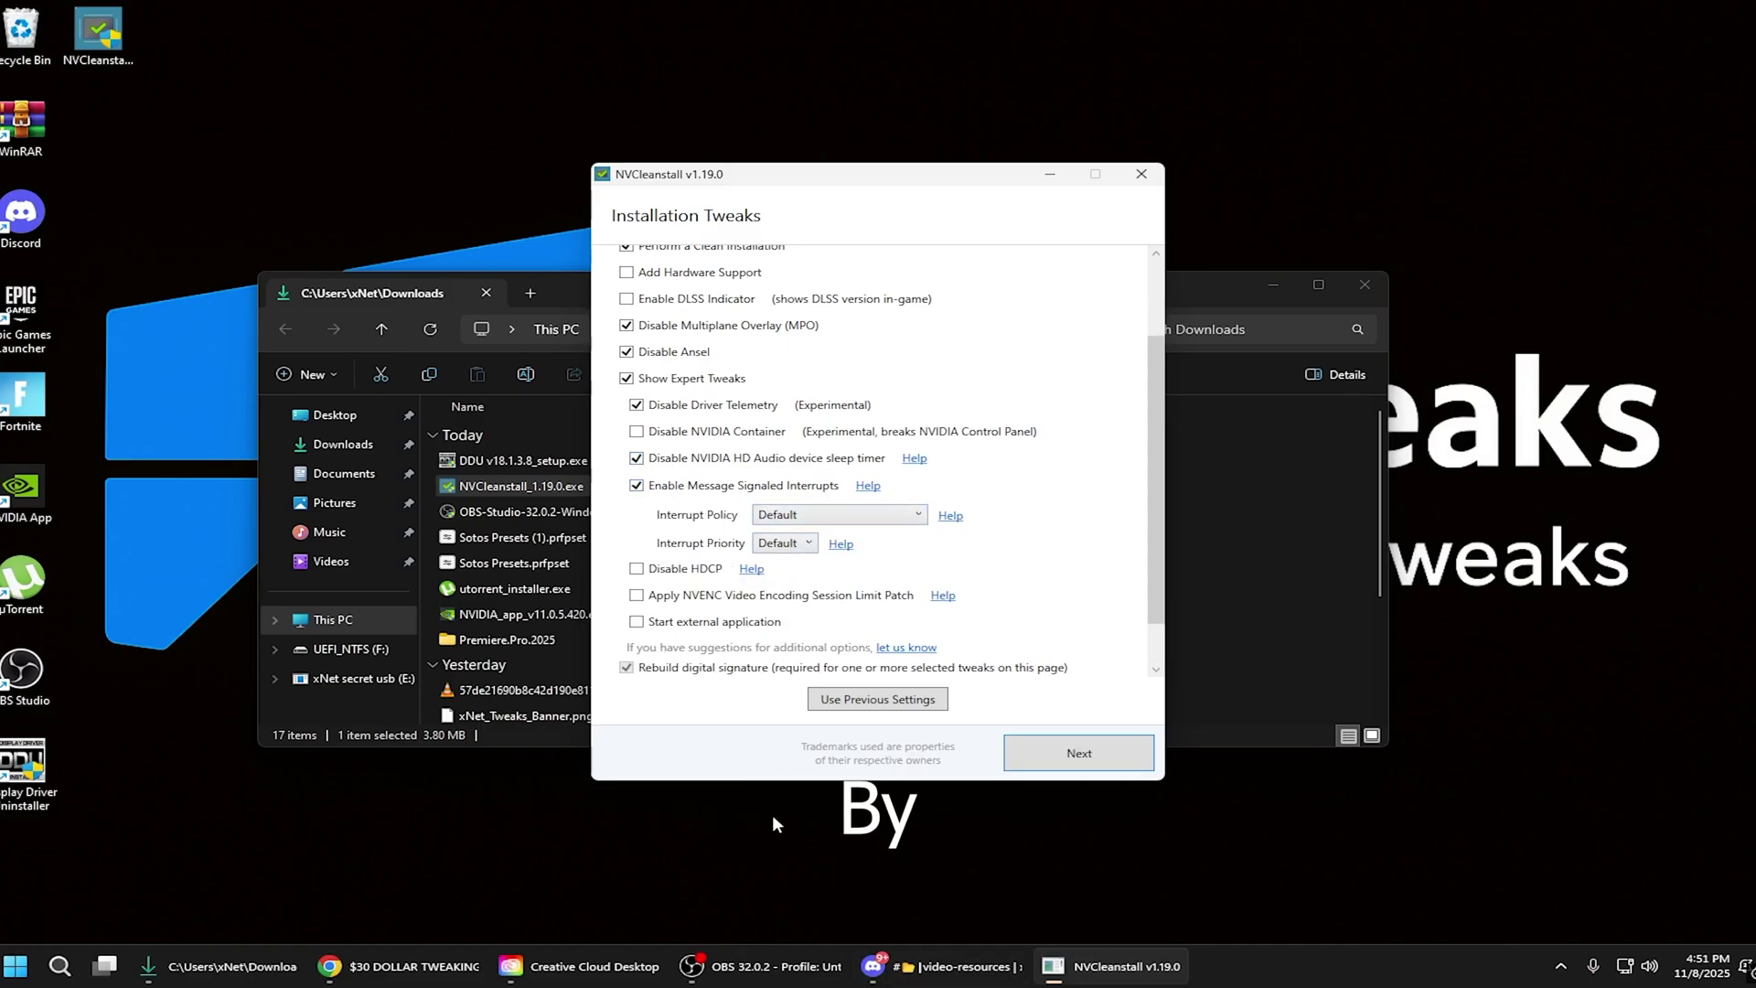
left_click(637, 575)
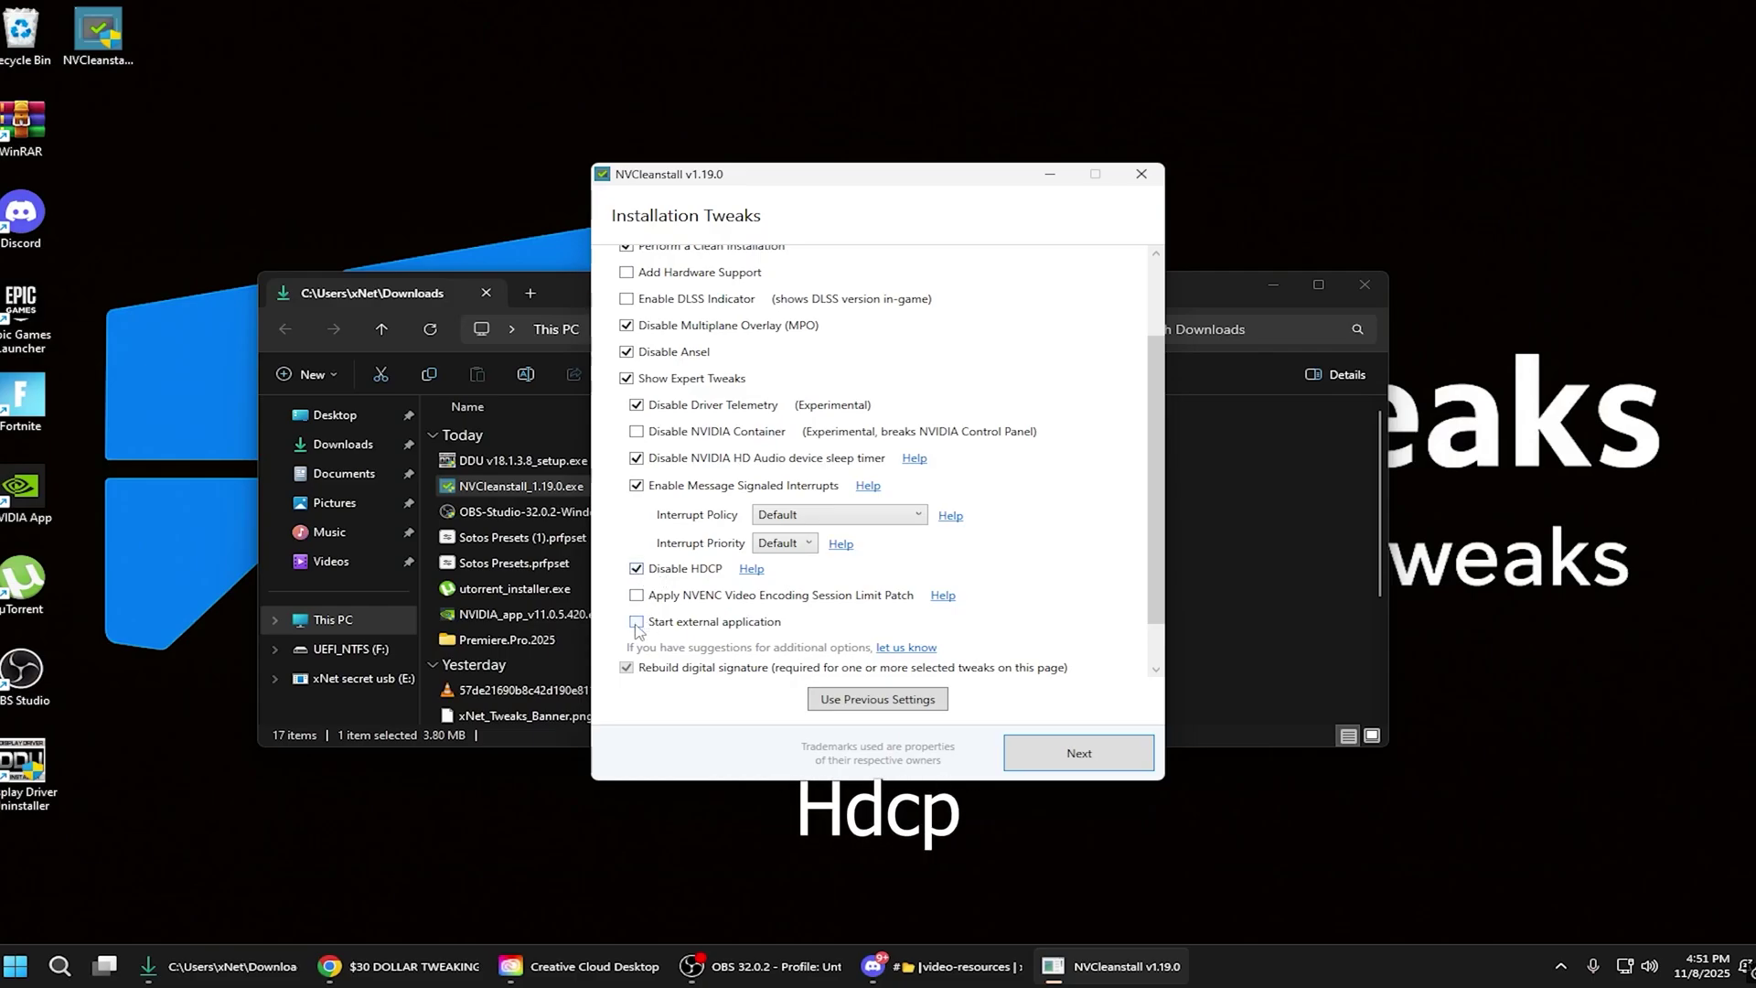
scroll(726, 464, "down", 1)
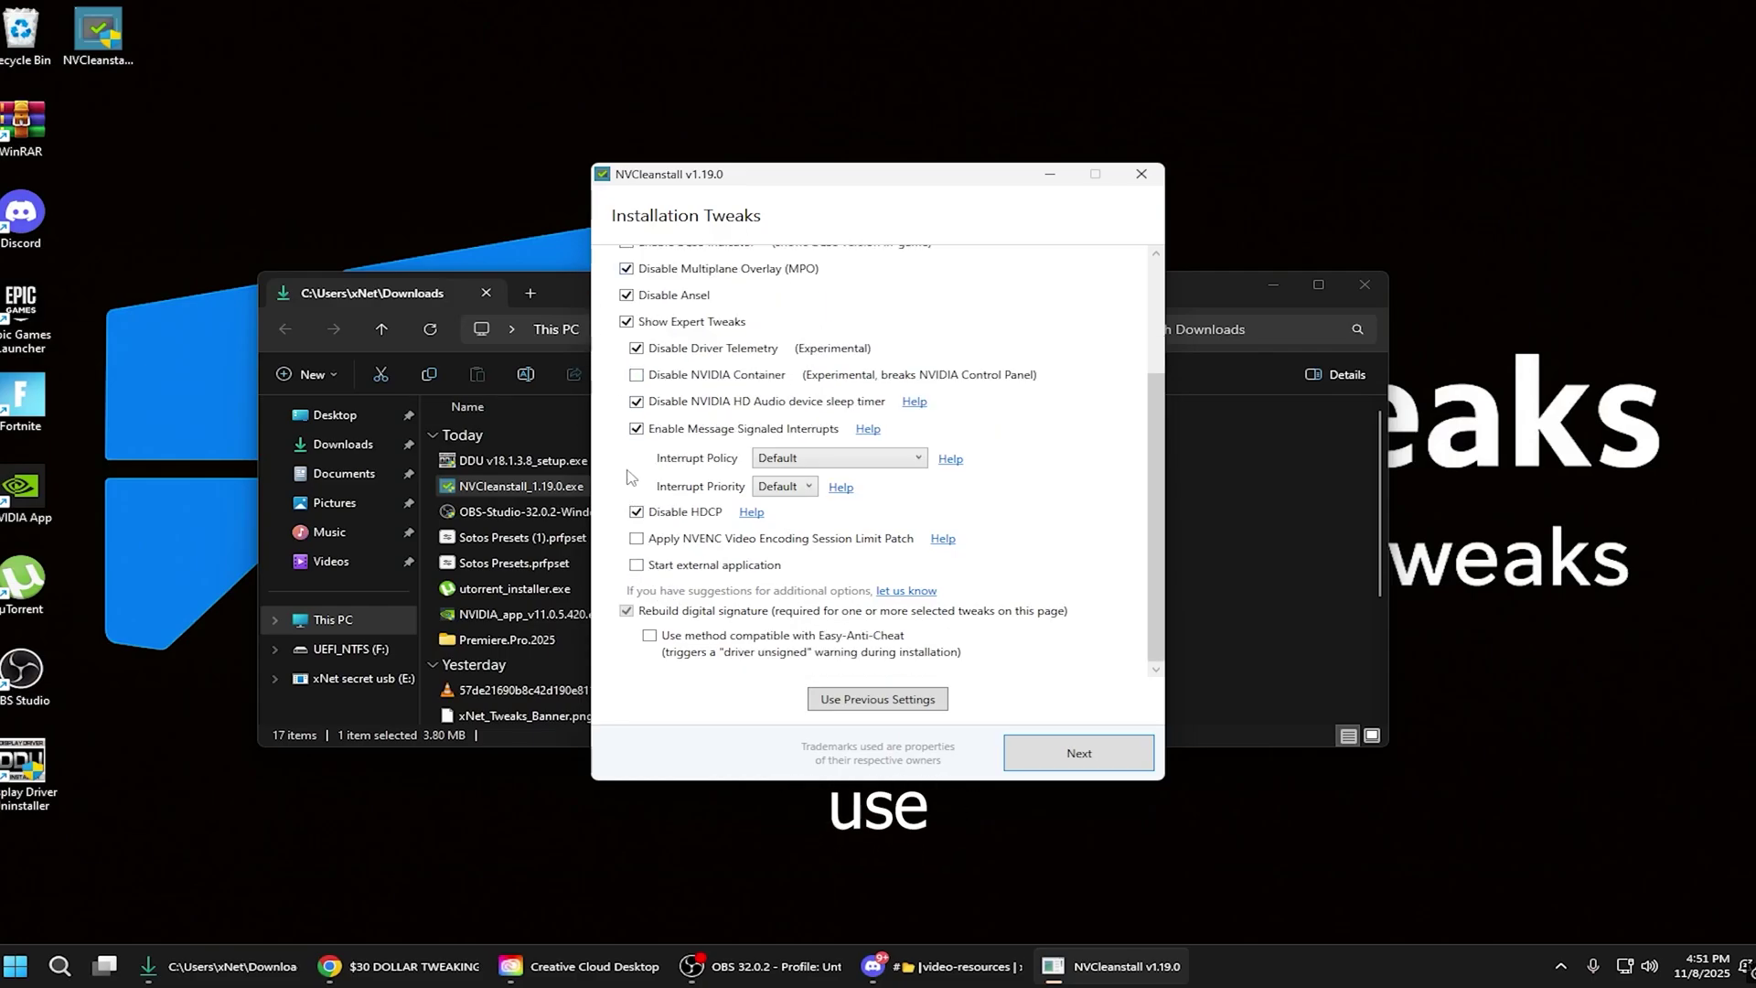
left_click(651, 638)
left_click(651, 653)
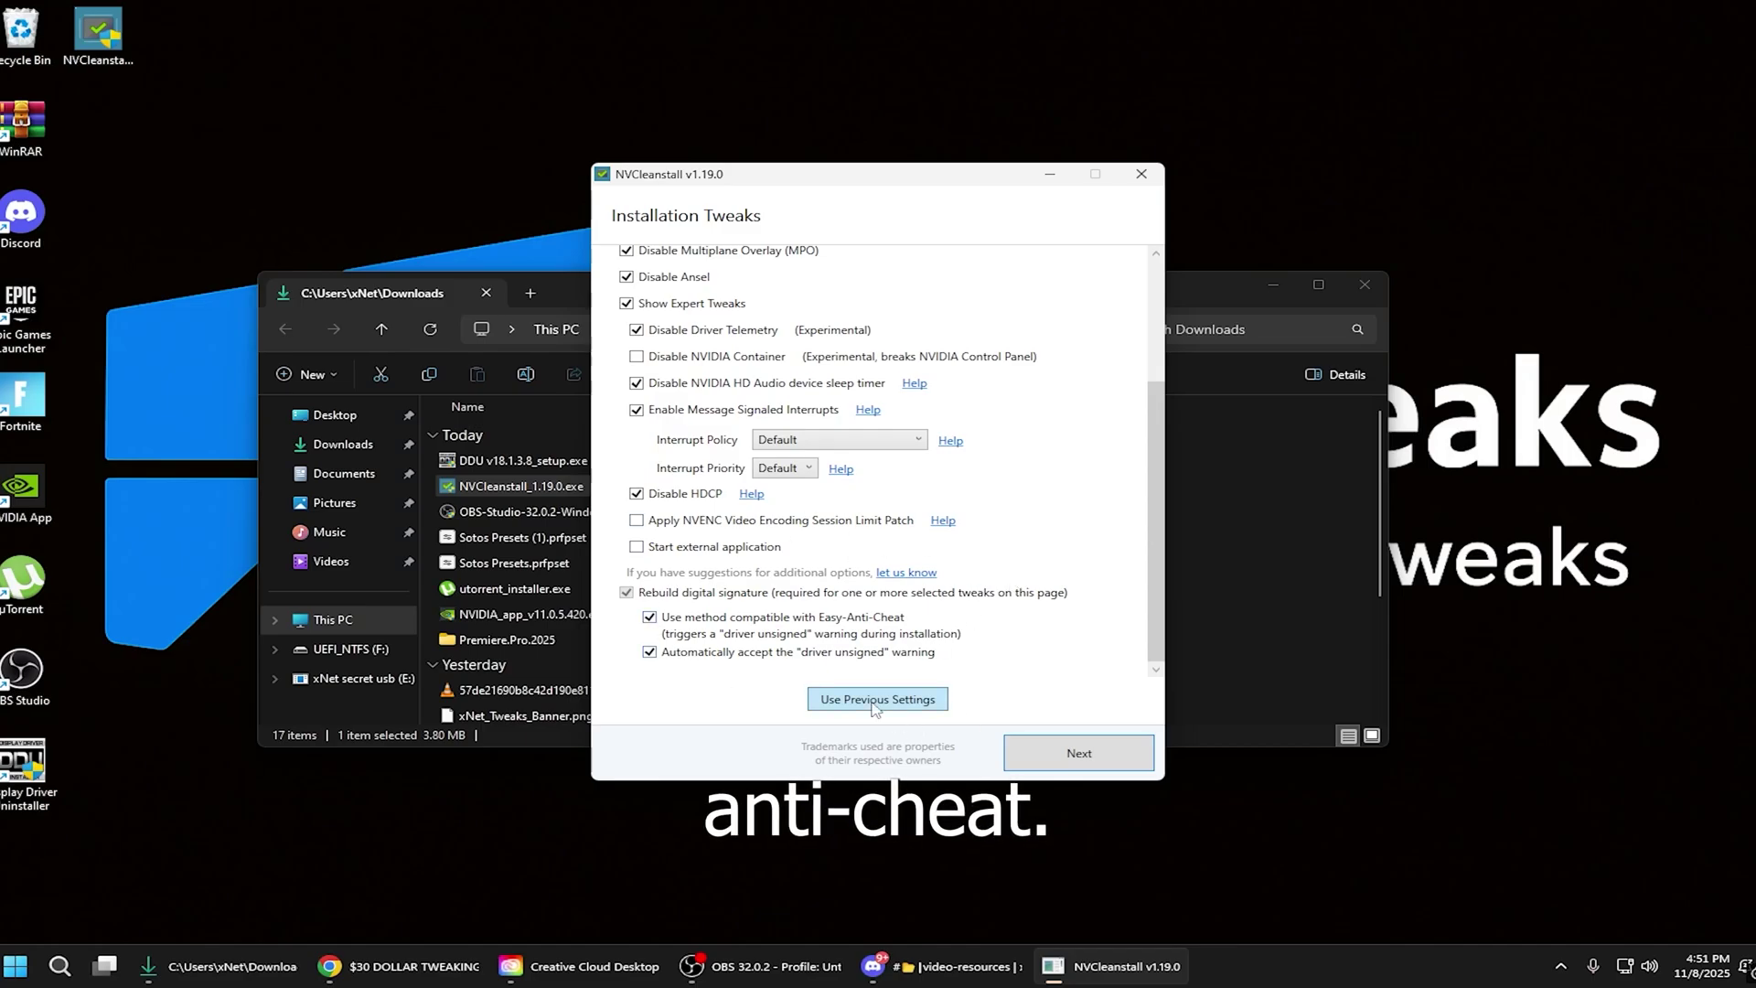
left_click(1057, 765)
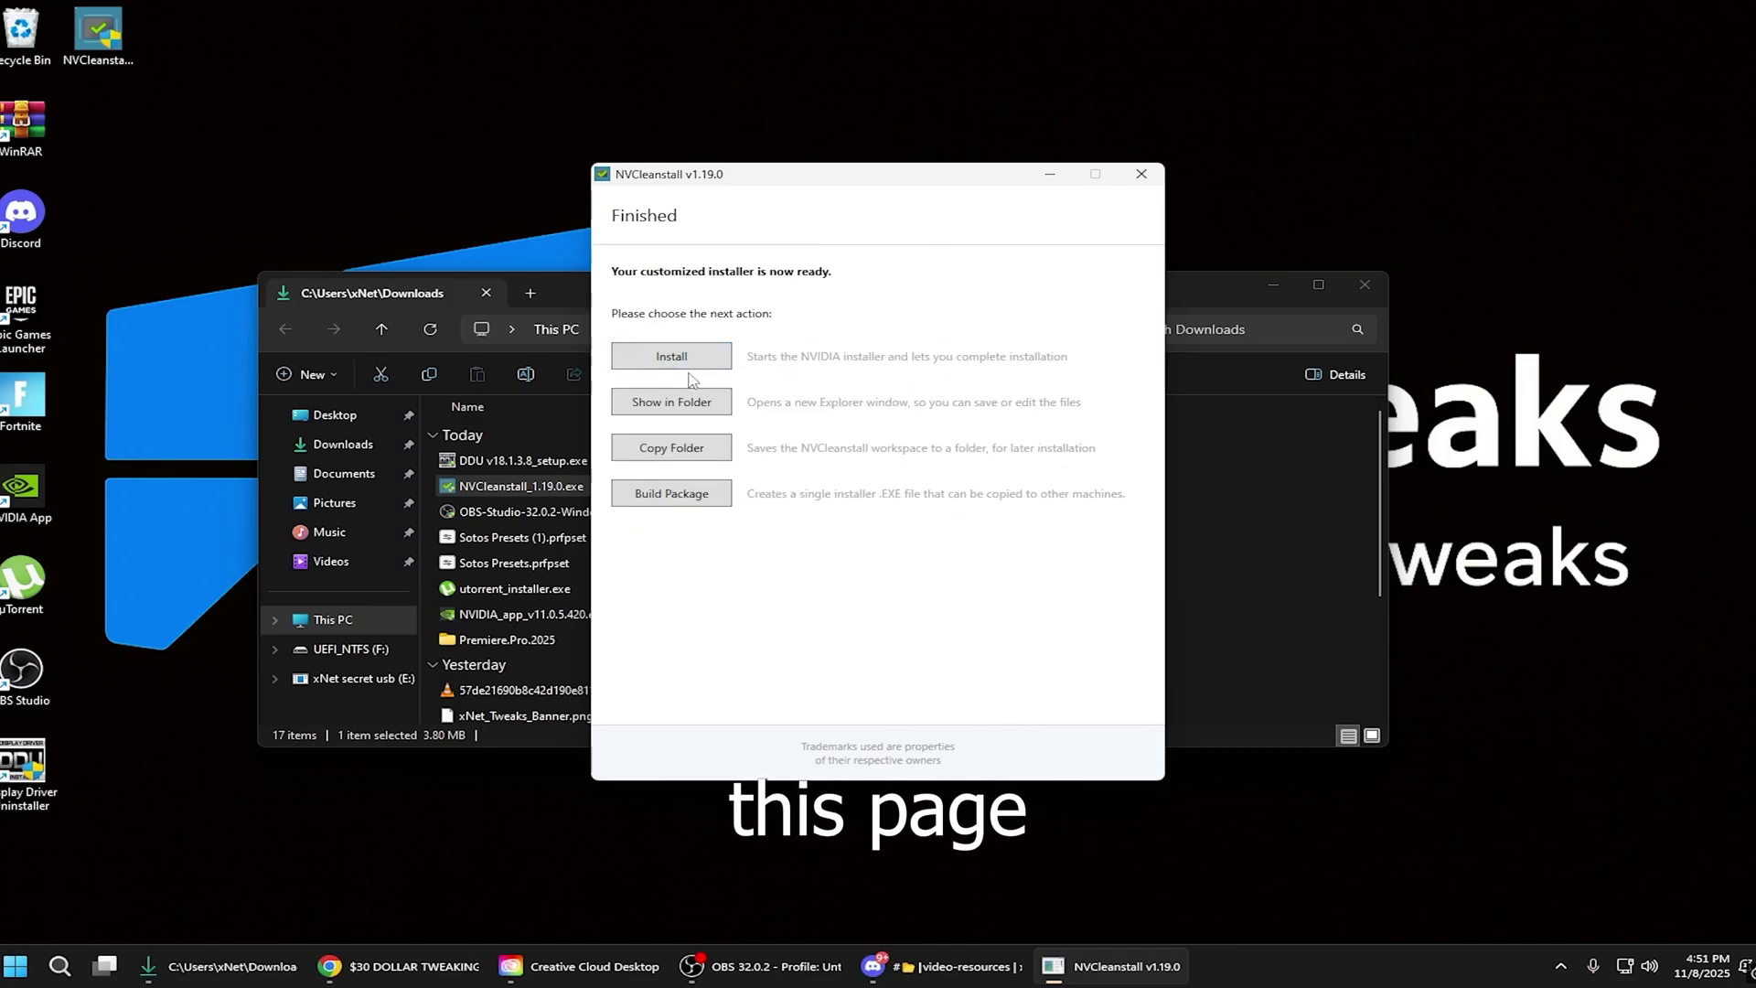
Step: Launch the customized NVIDIA driver installer from NVCleanstall's Finished page
left_click(675, 402)
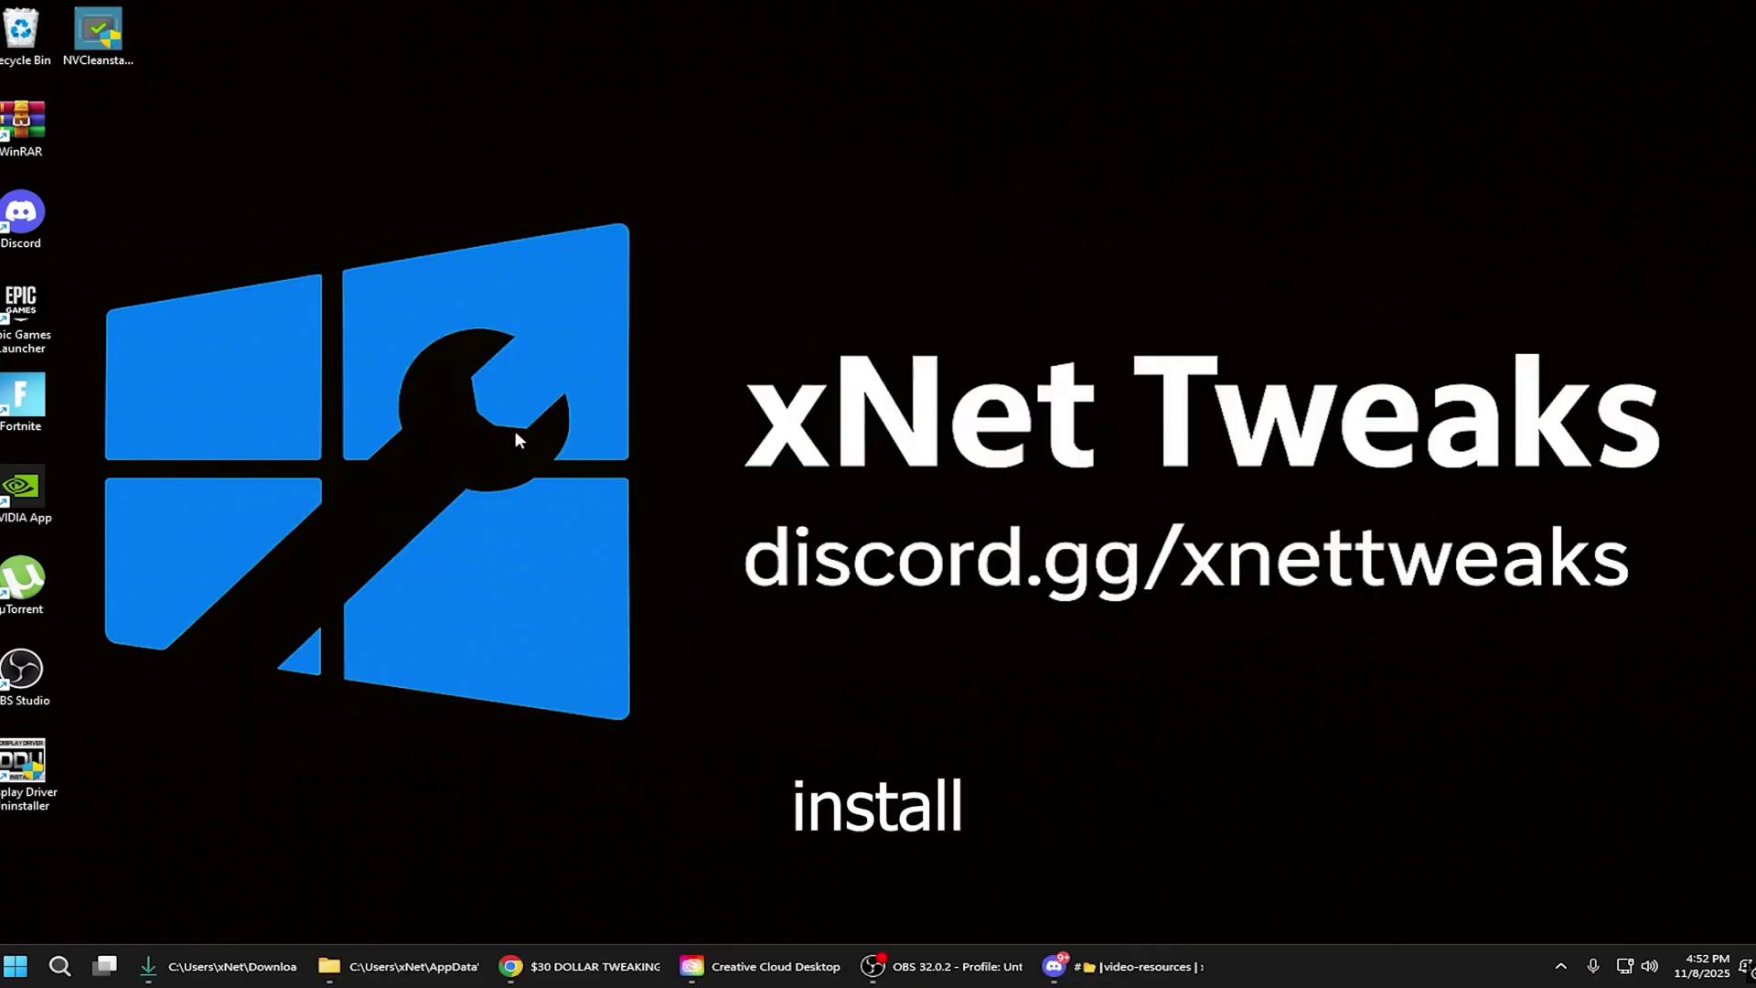
left_click(60, 967)
type("set")
left_click(99, 461)
left_click(276, 324)
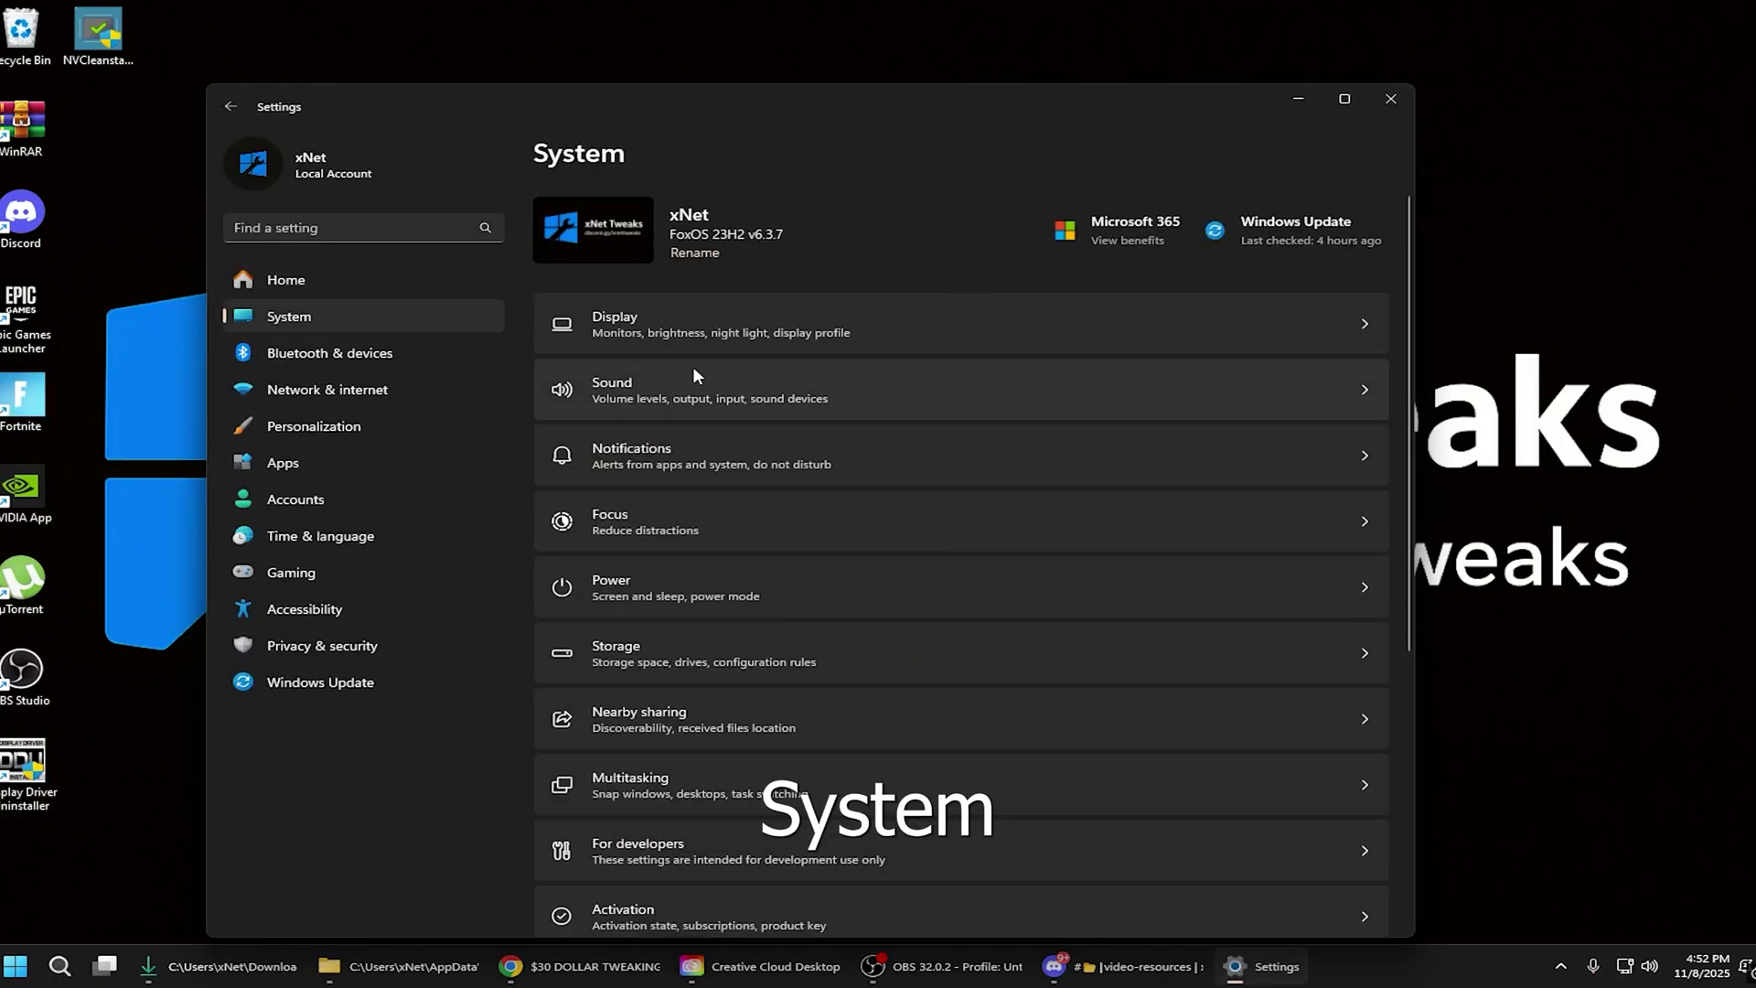
left_click(691, 329)
left_click(592, 740)
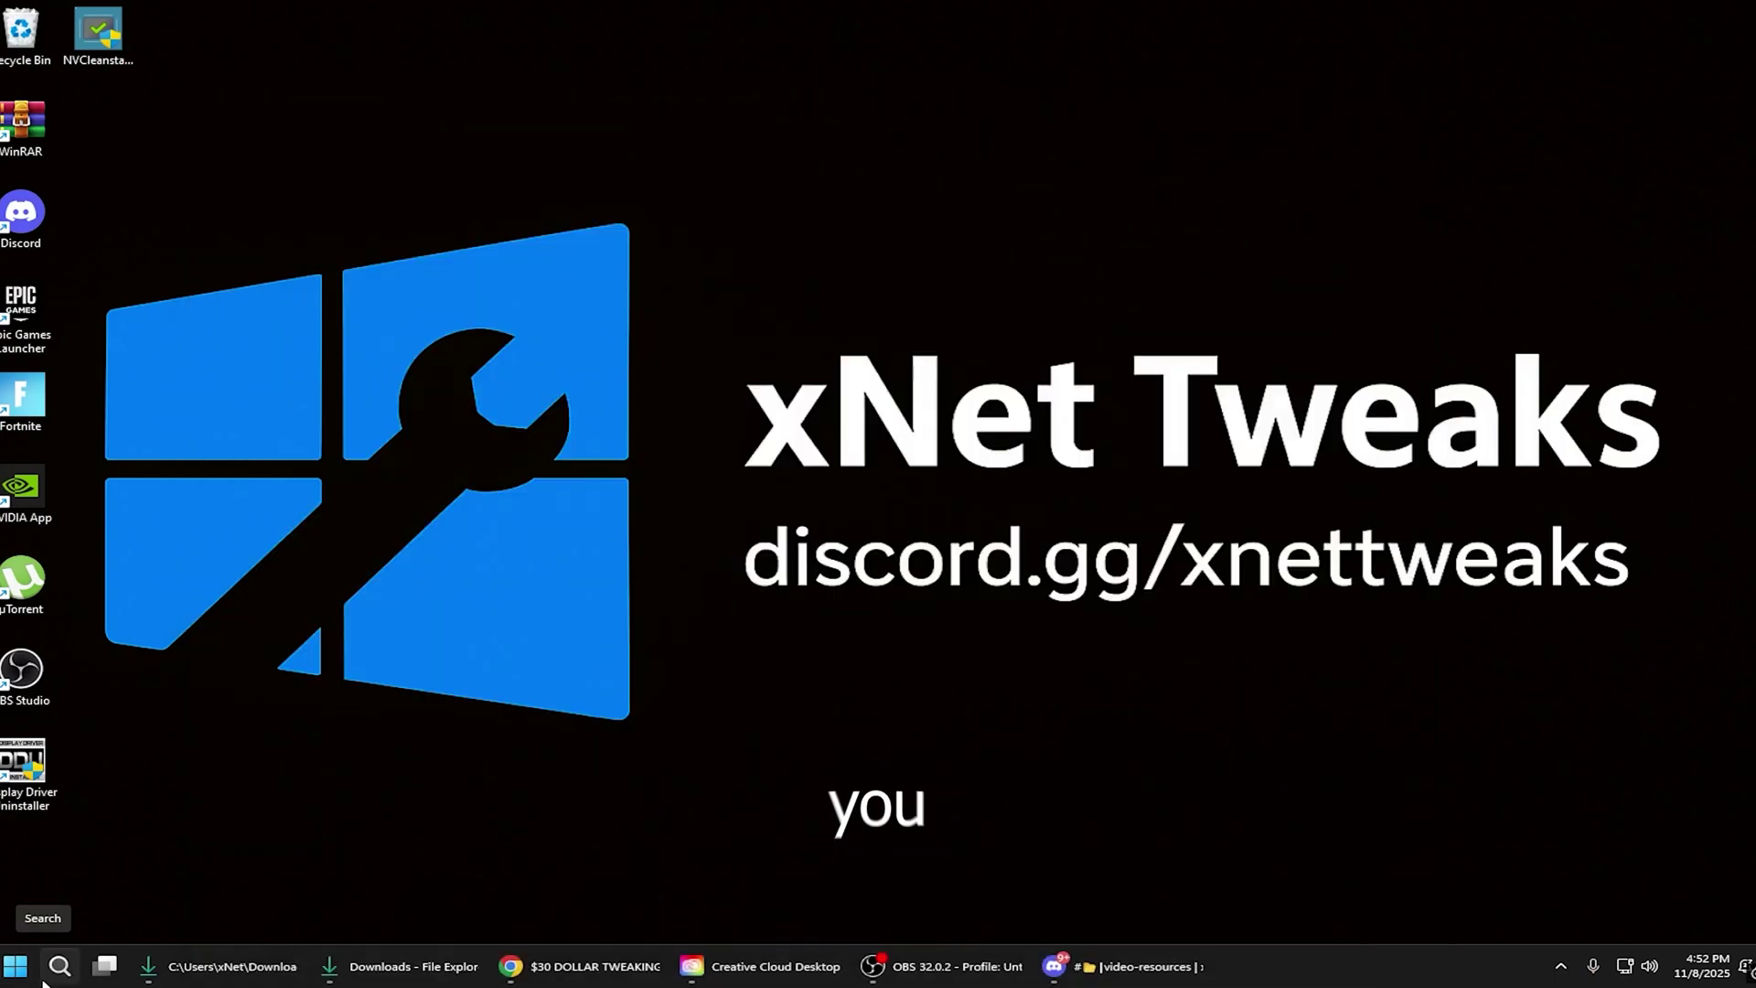
Step: Launch NVIDIA Profile Inspector, import 'xNet Free Settings.nip', confirm success, and minimize the folder window
left_click(1055, 966)
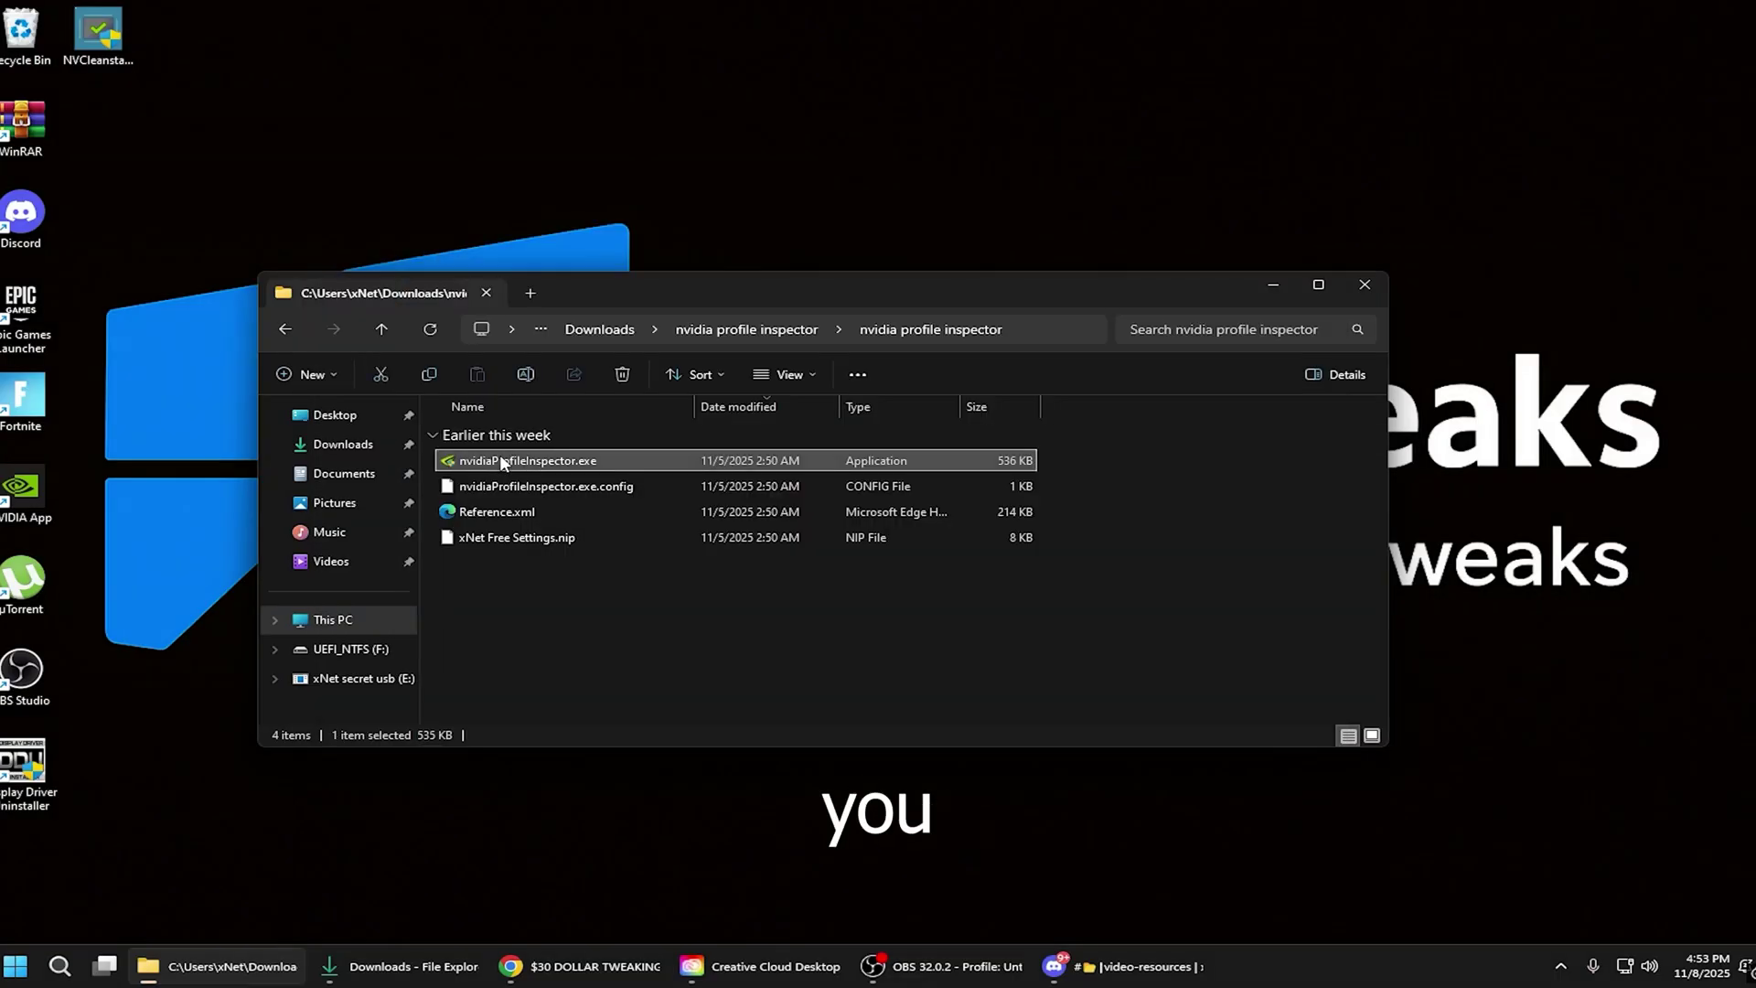
double_click(499, 459)
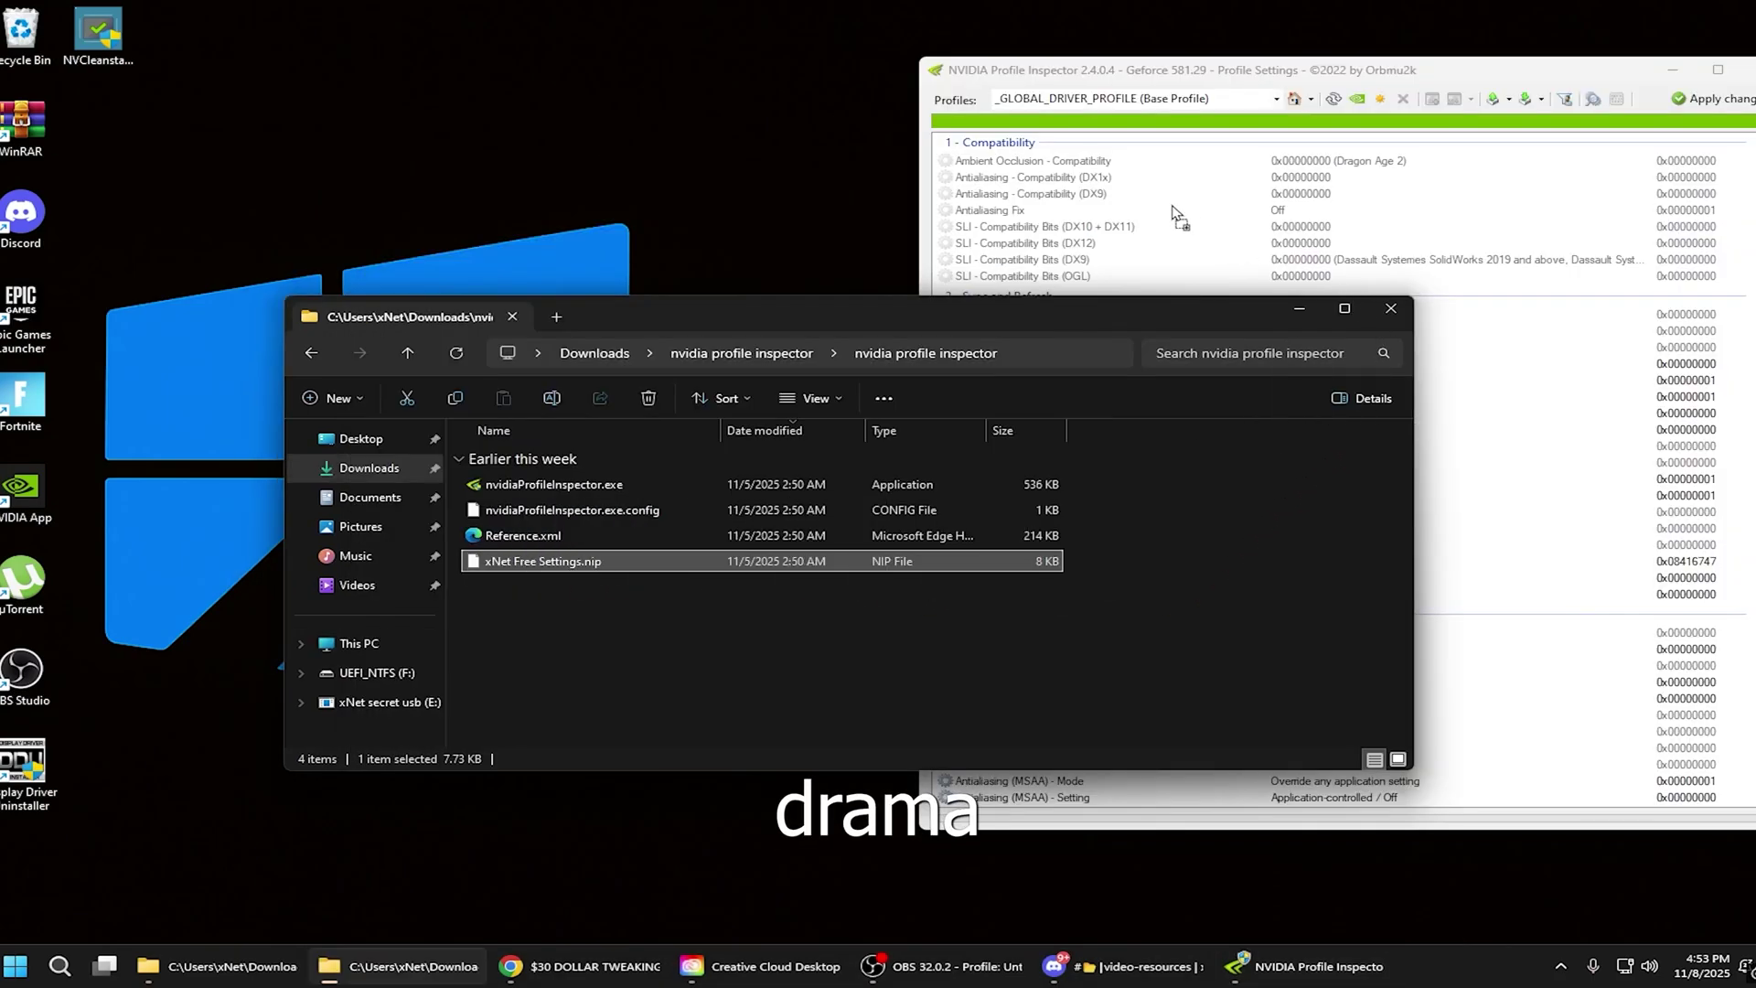
key("Return")
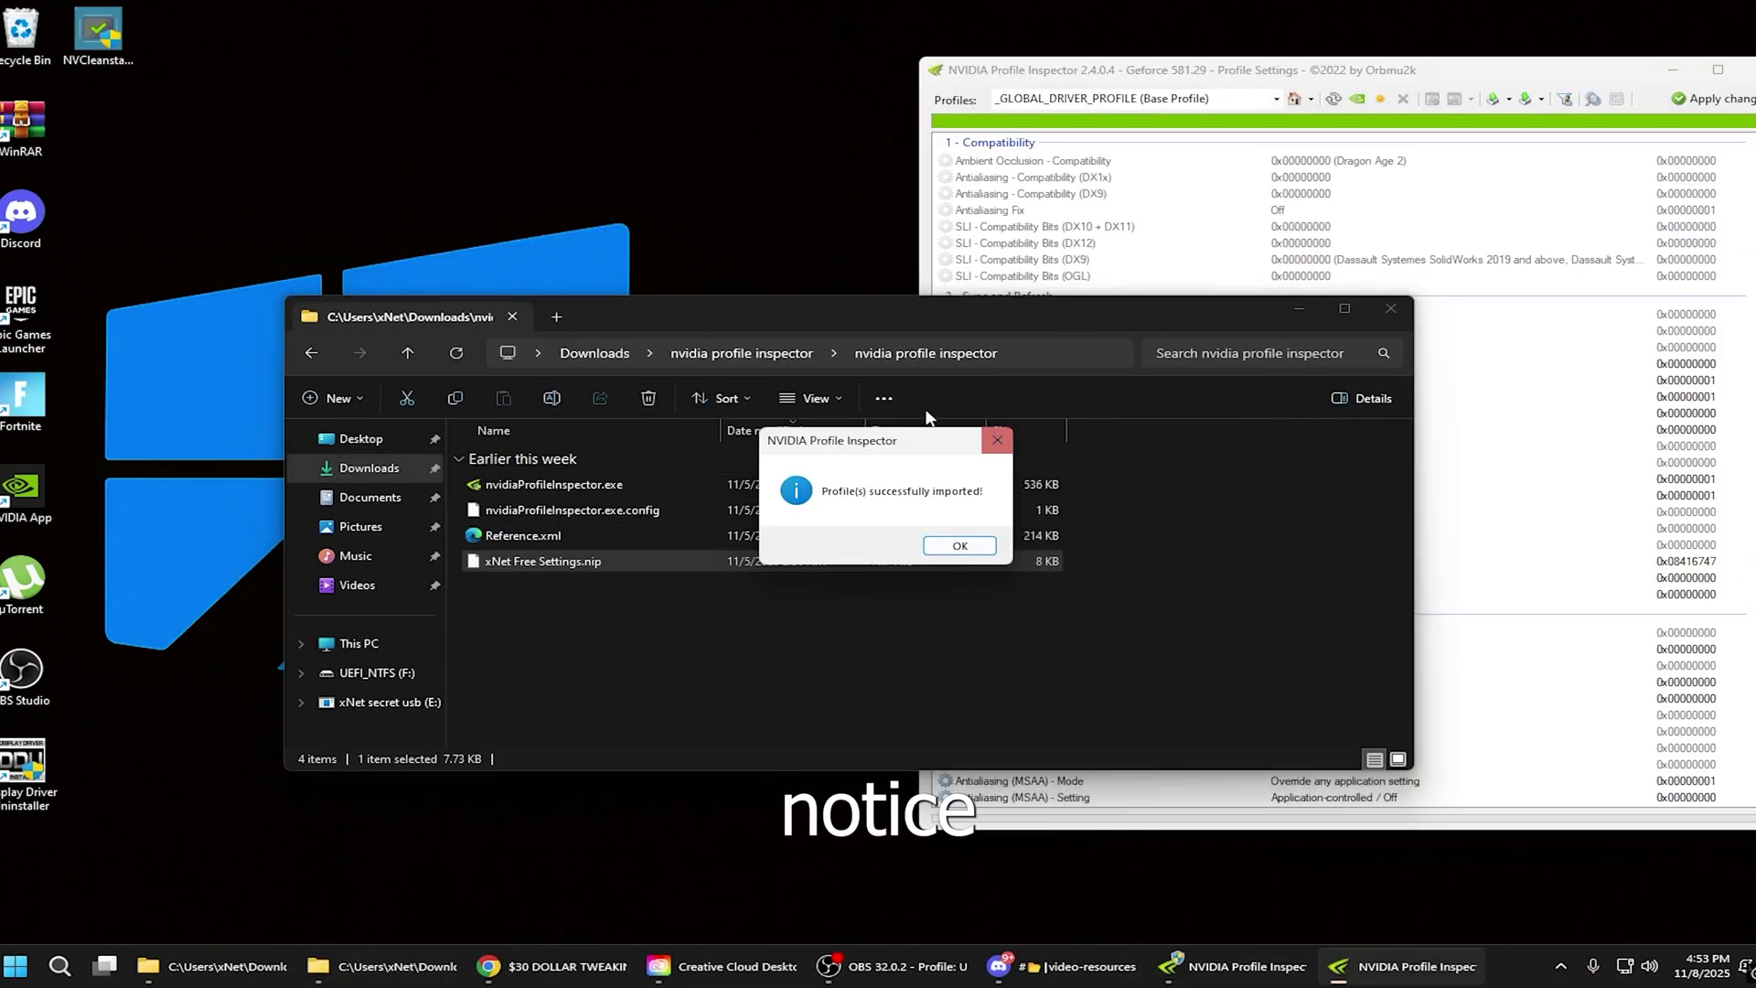
key("Return")
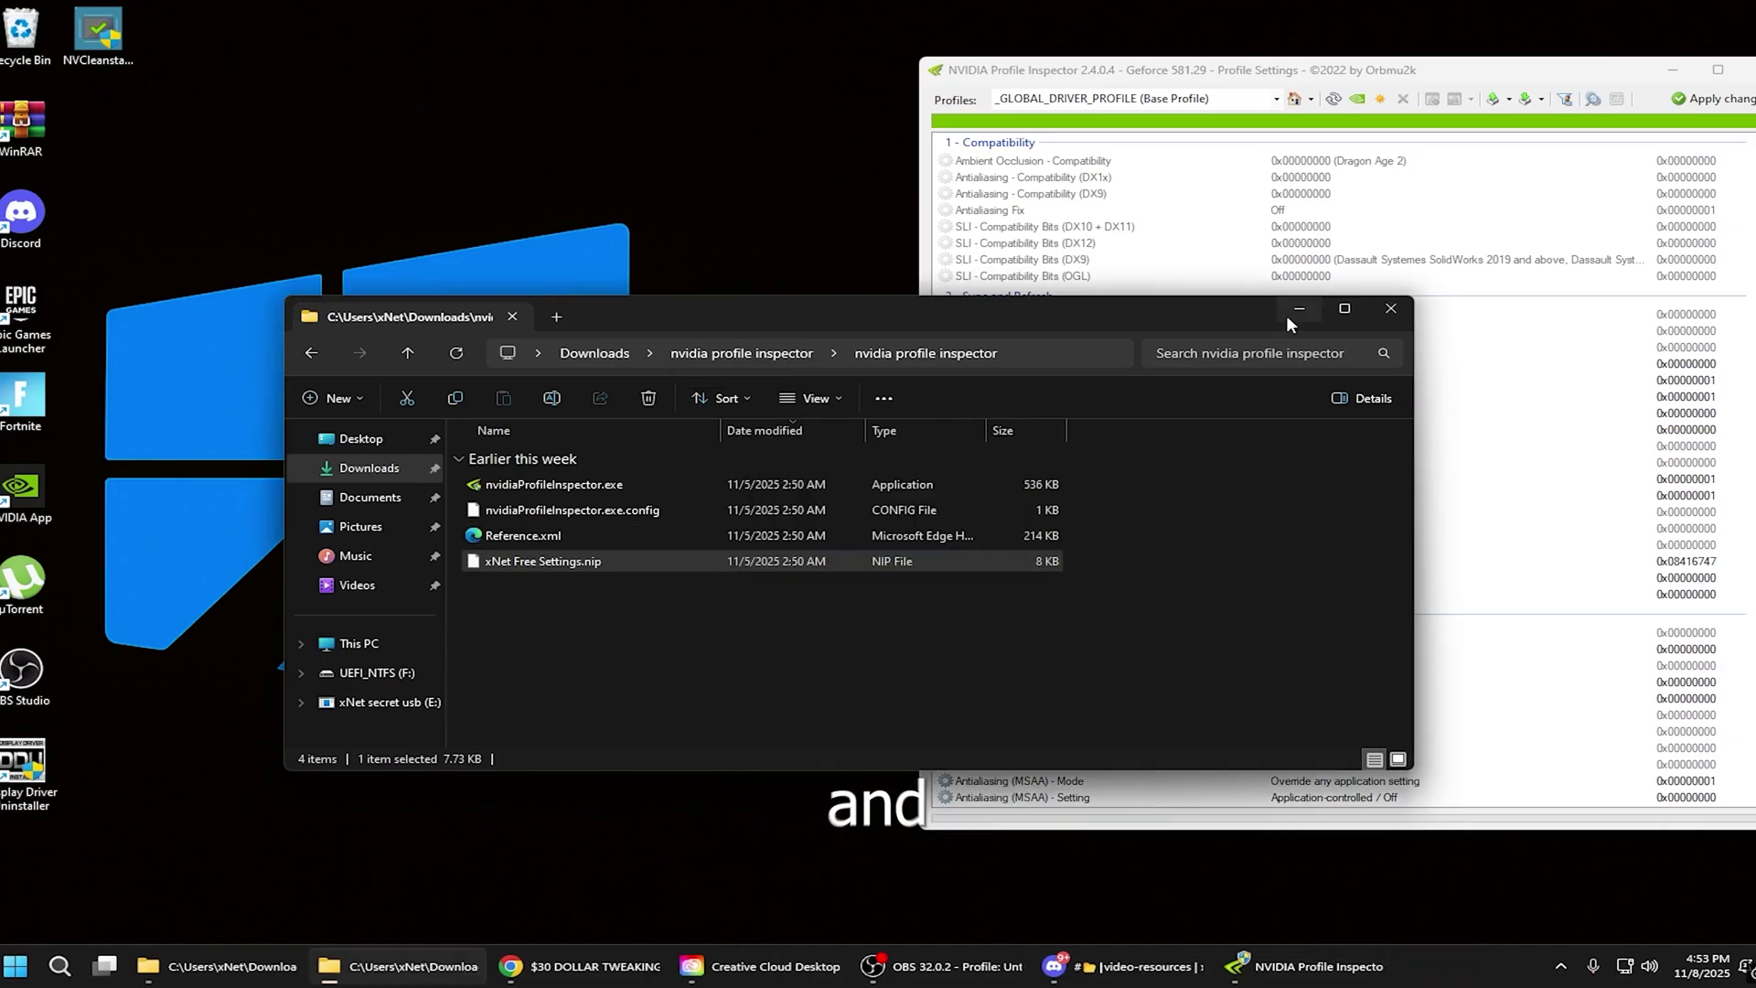
left_click(1294, 313)
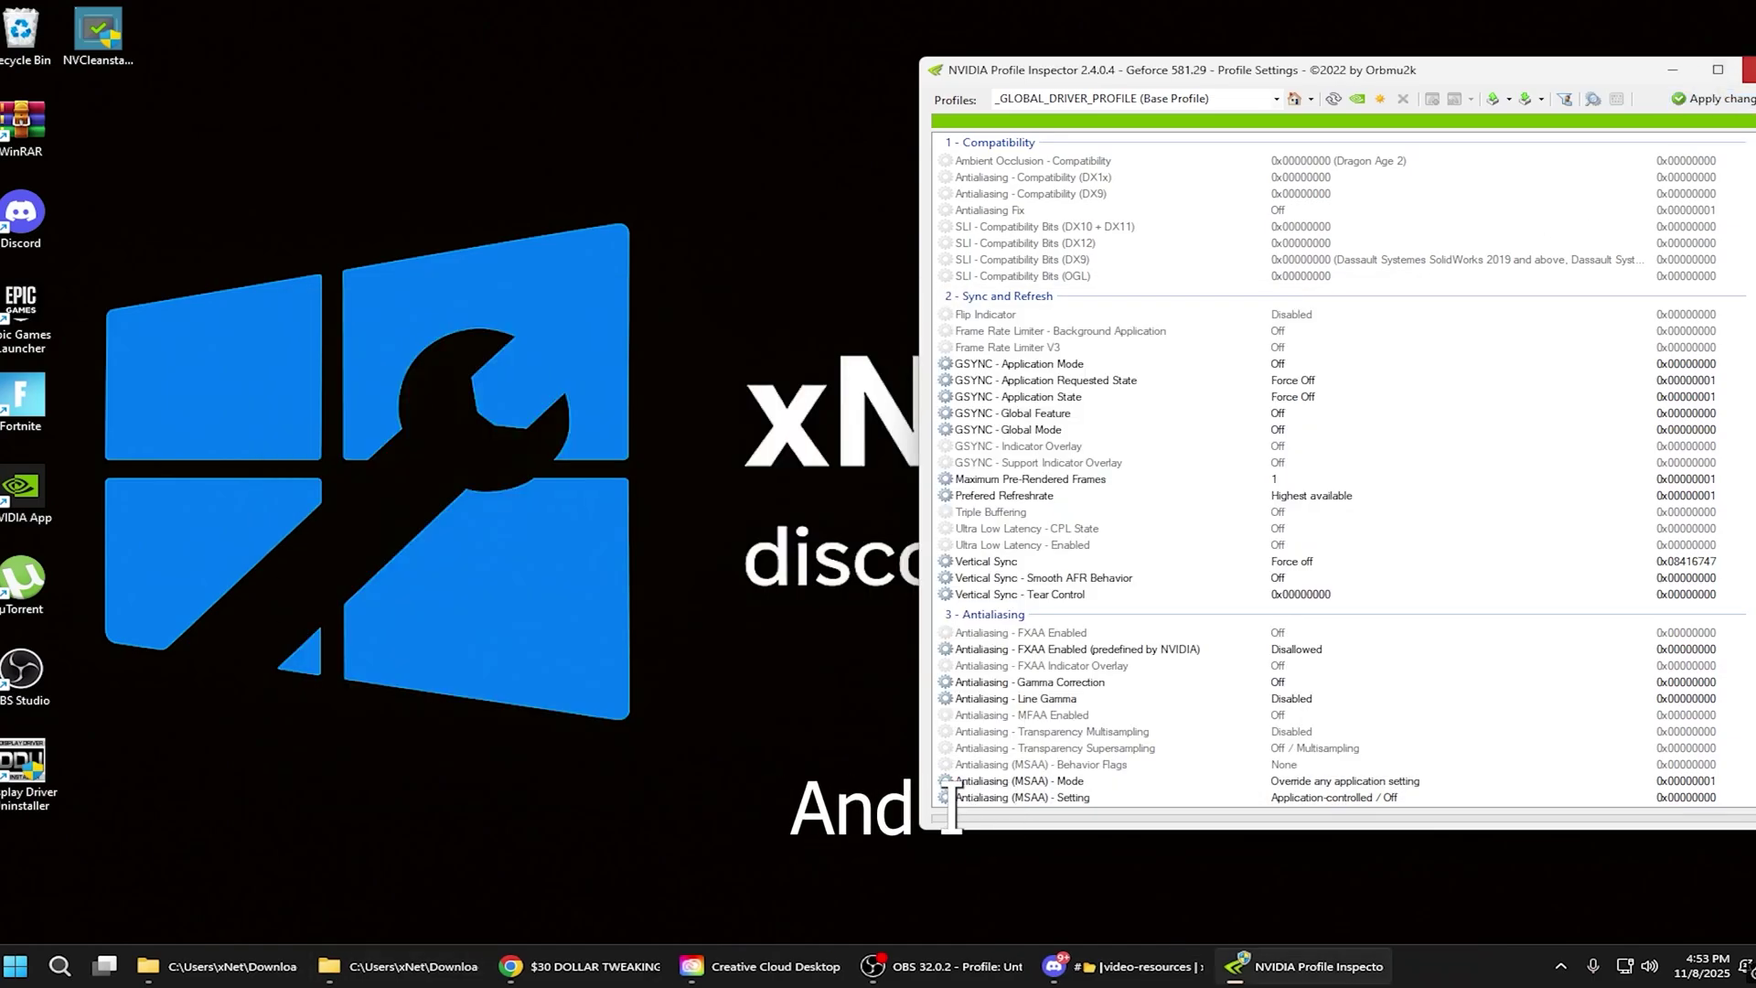
Step: Launch NVIDIA Control Panel, accept the license, and apply 'Use the advanced 3D image settings'
key("alt+F4")
key("super")
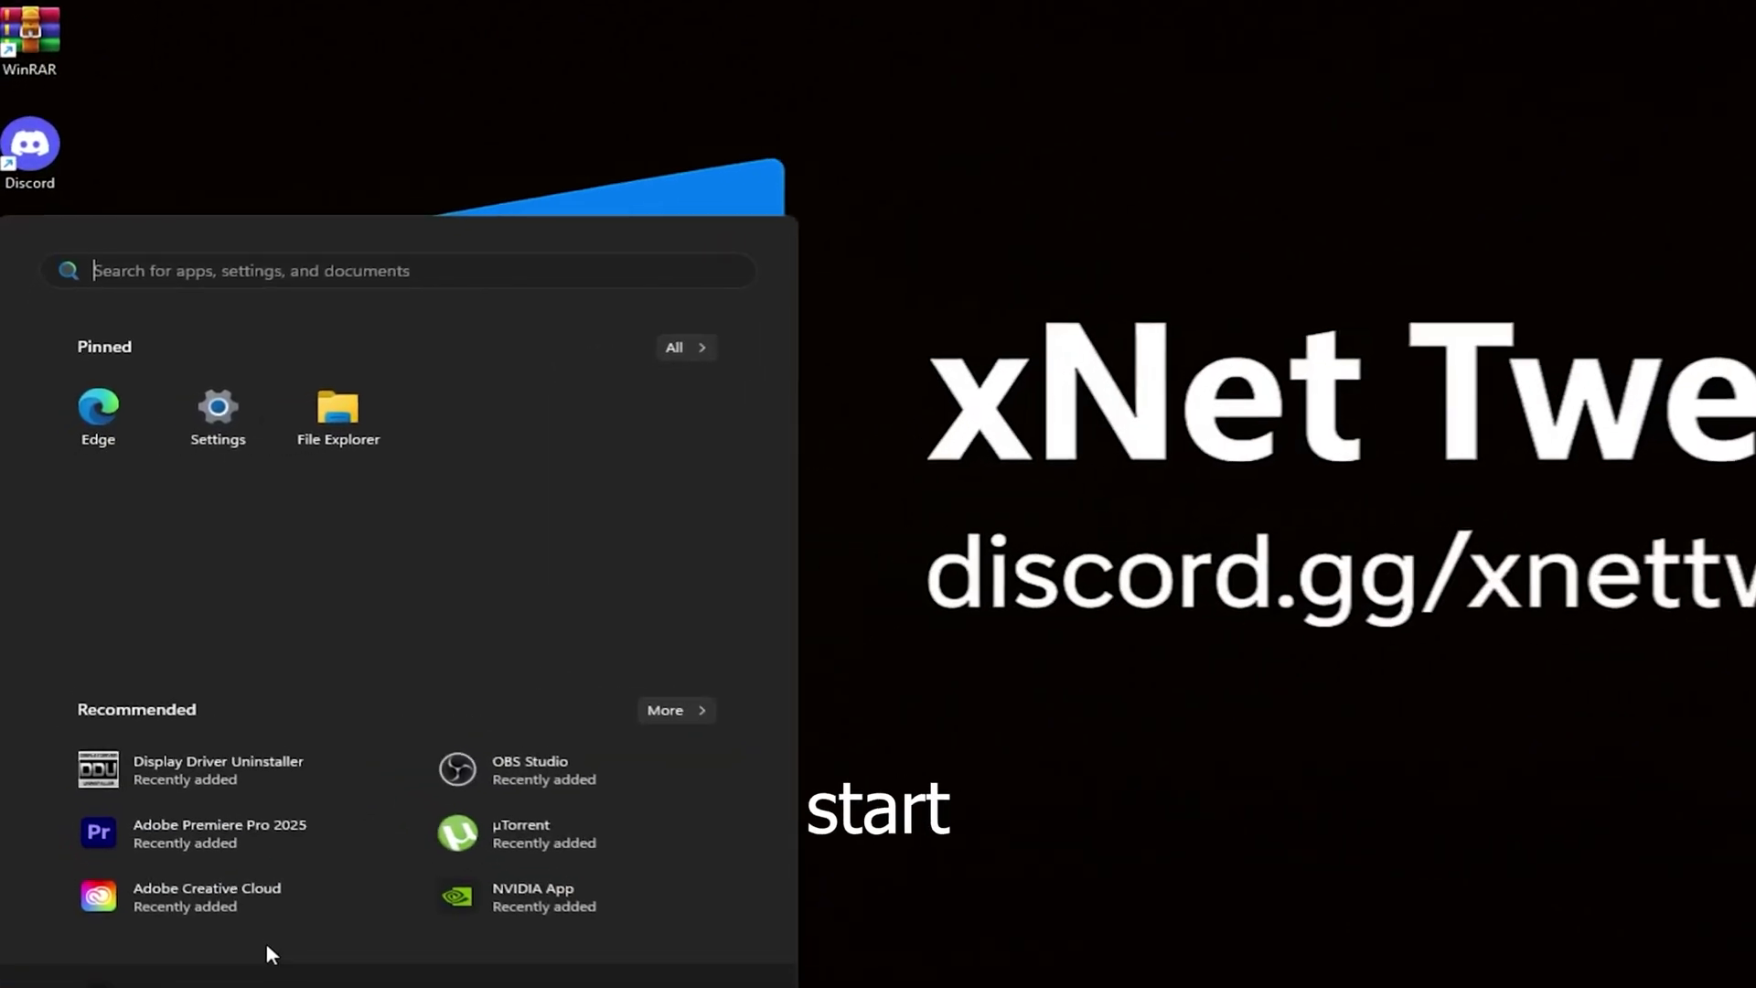
type("nVIDIA C")
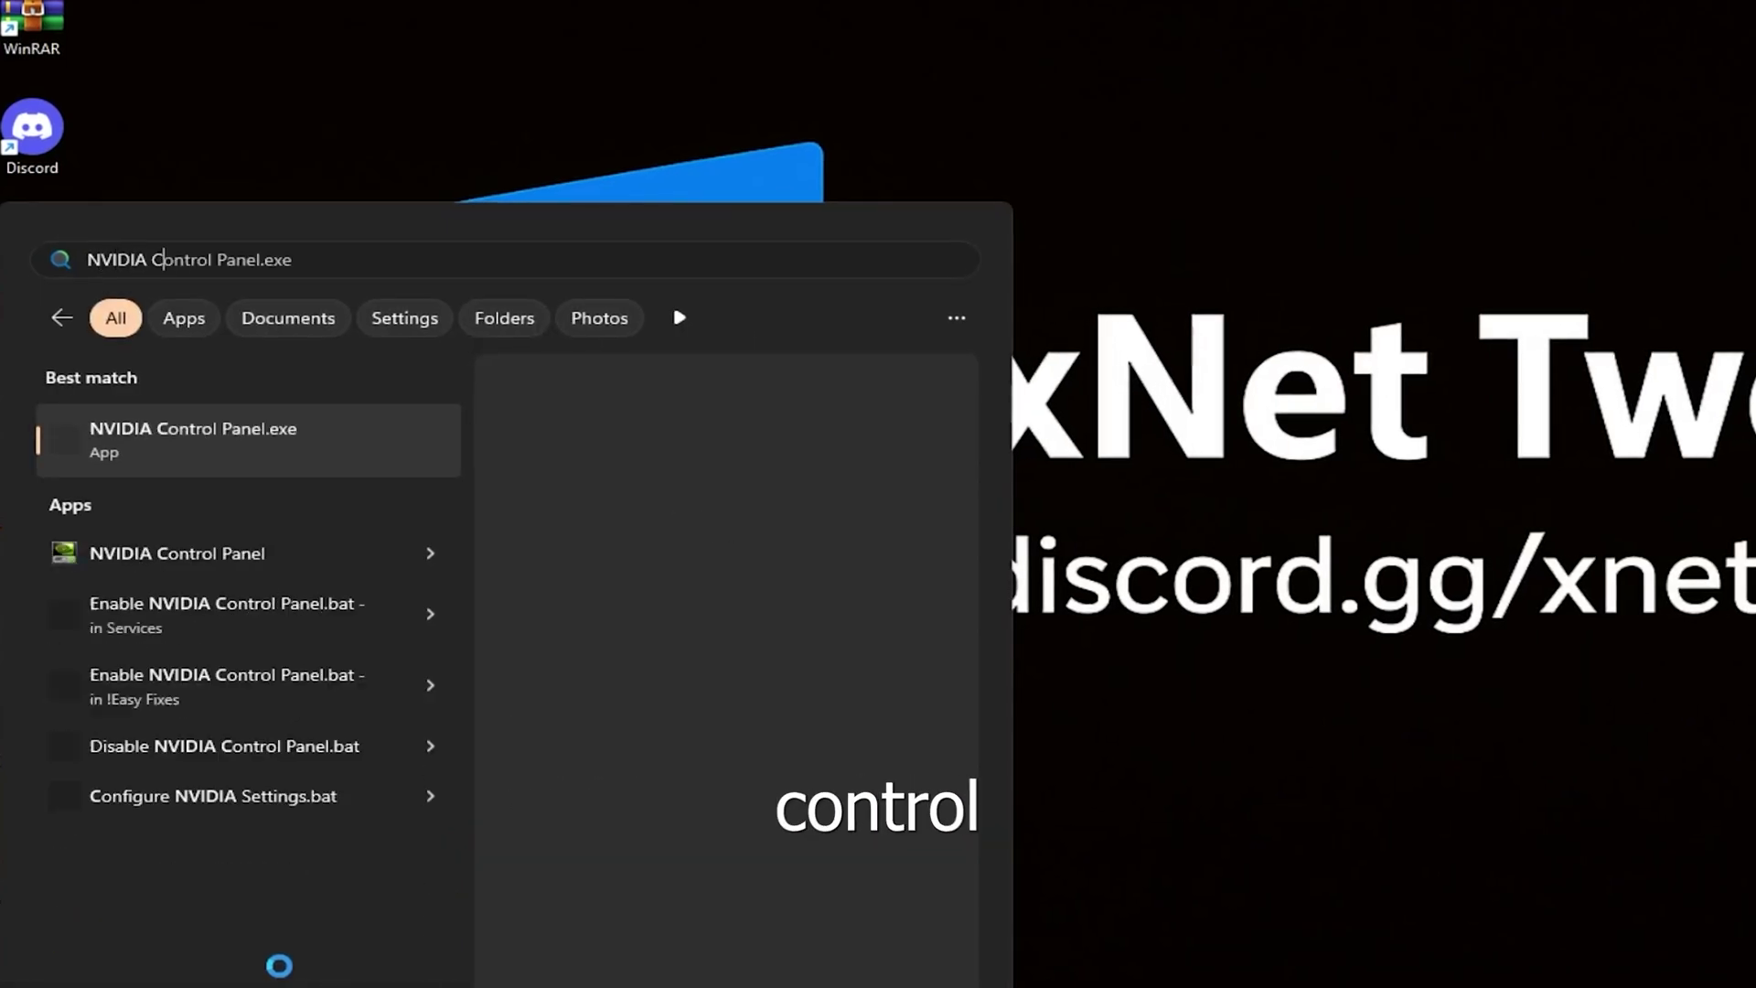
type("ONTROL PANEL")
key("Return")
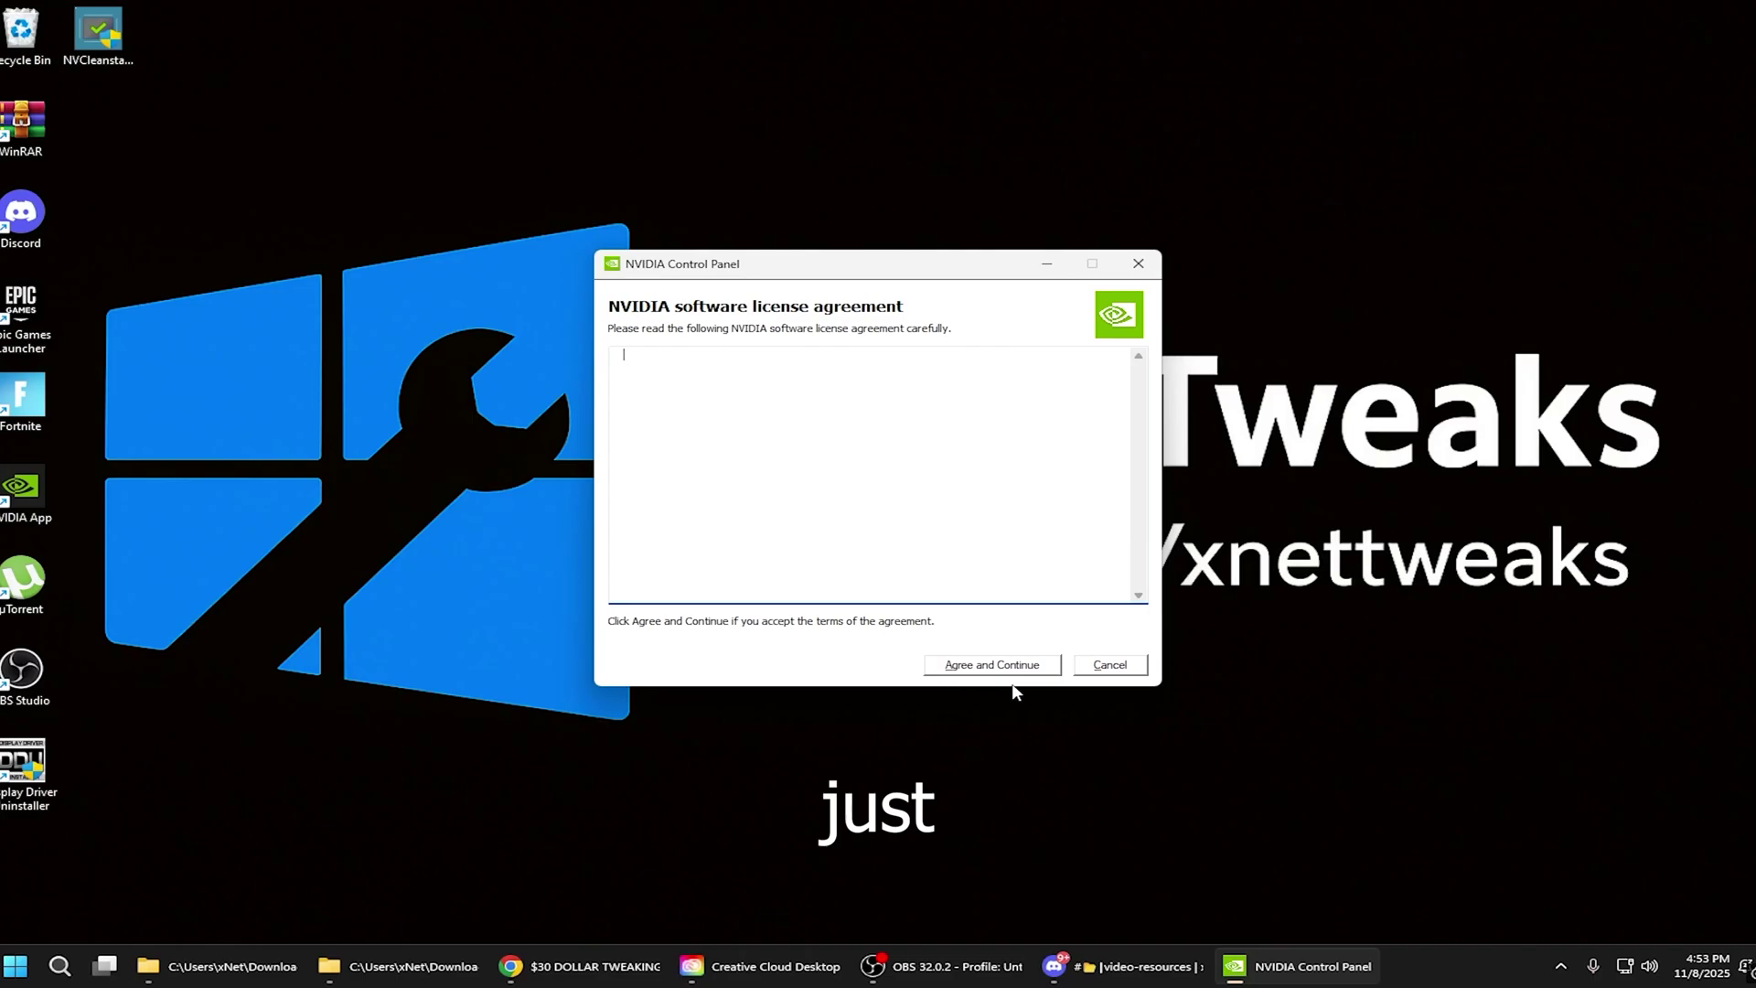
left_click(1009, 667)
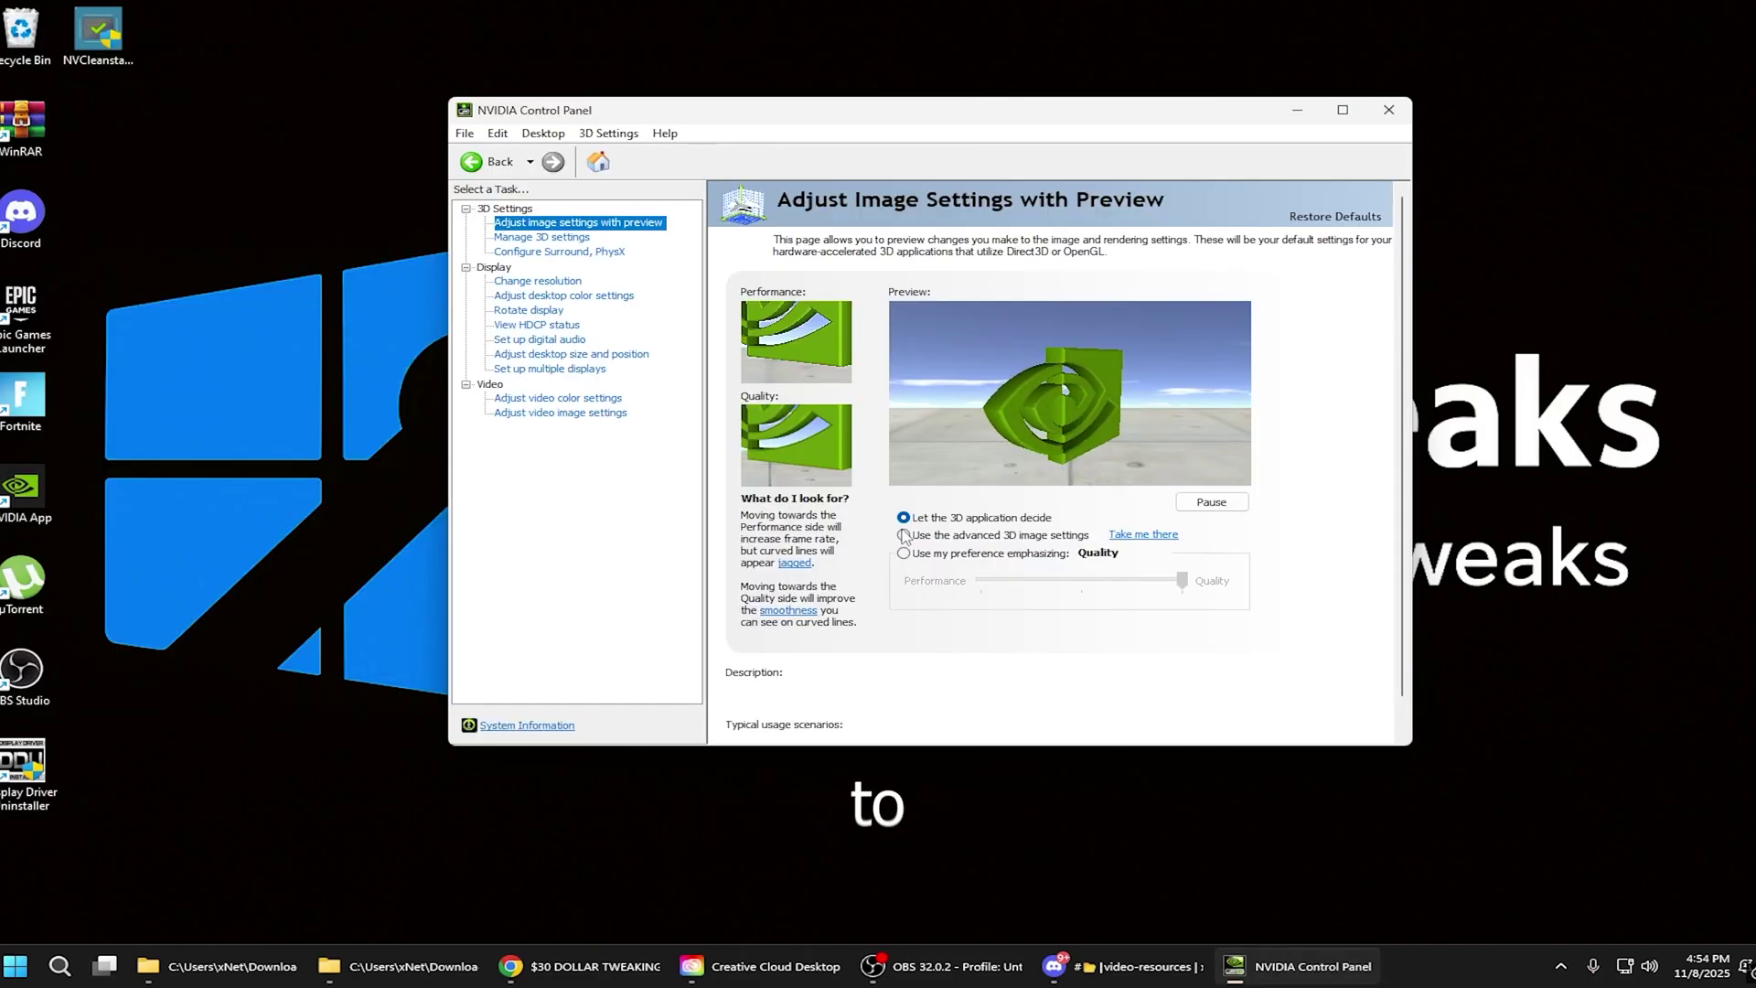
left_click(904, 533)
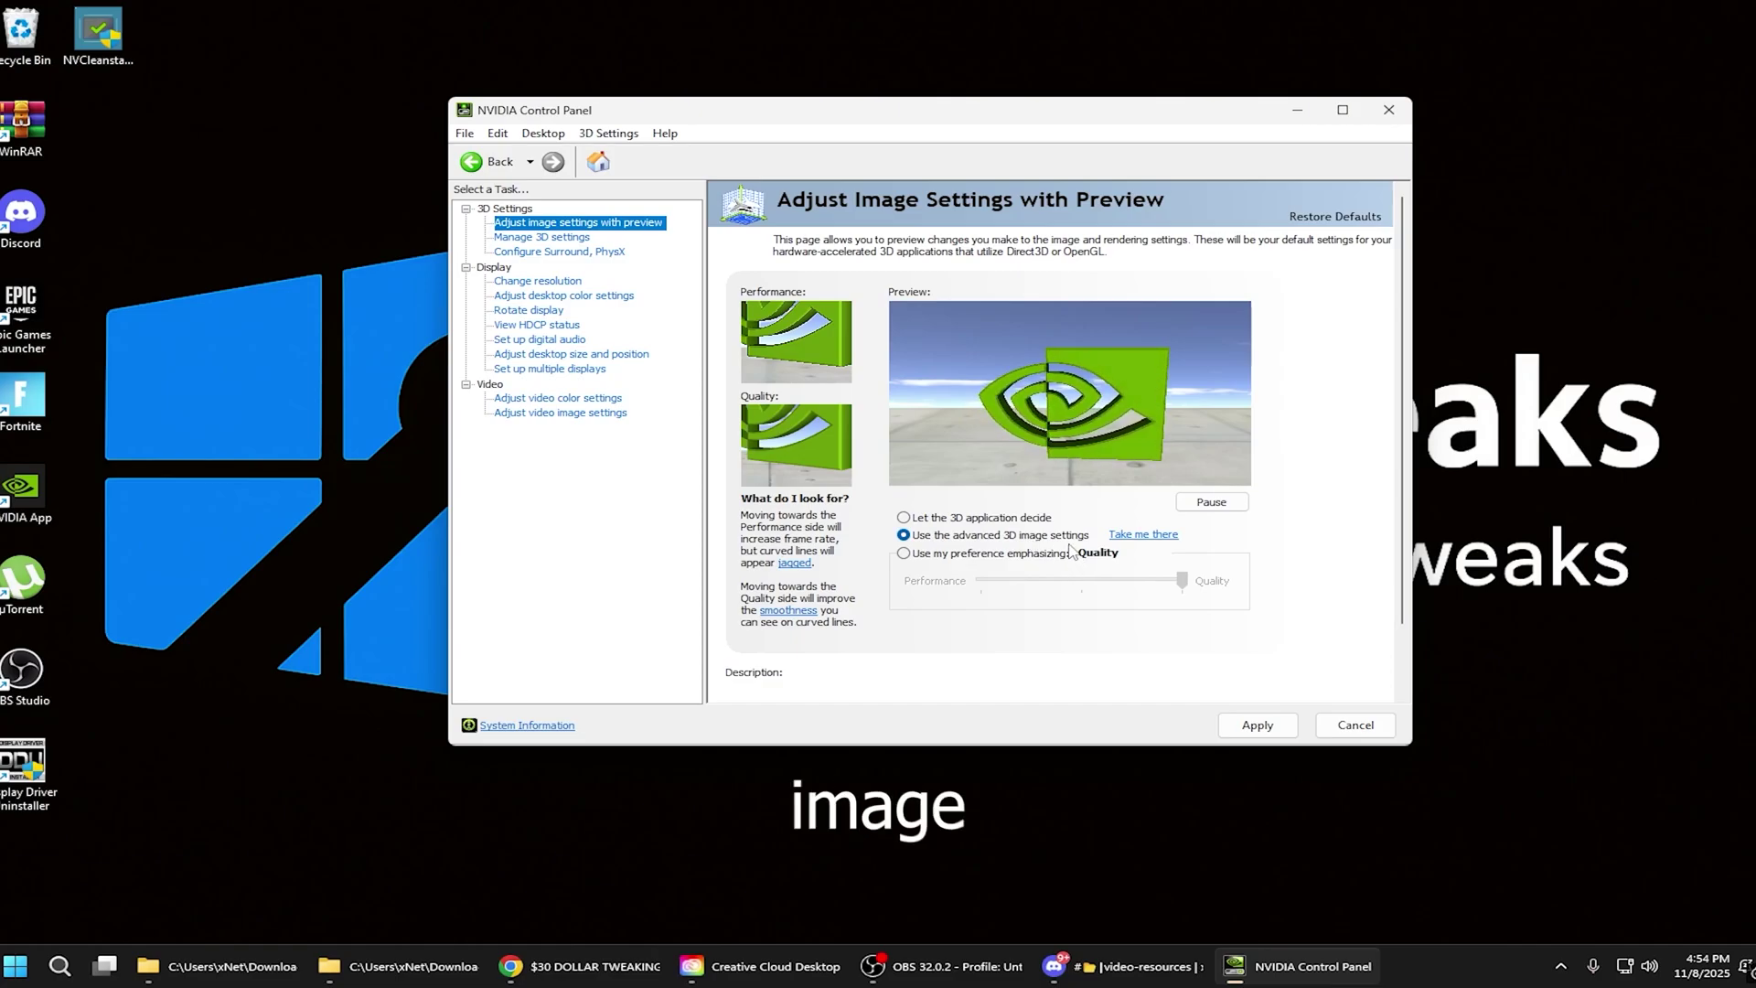
left_click(1256, 725)
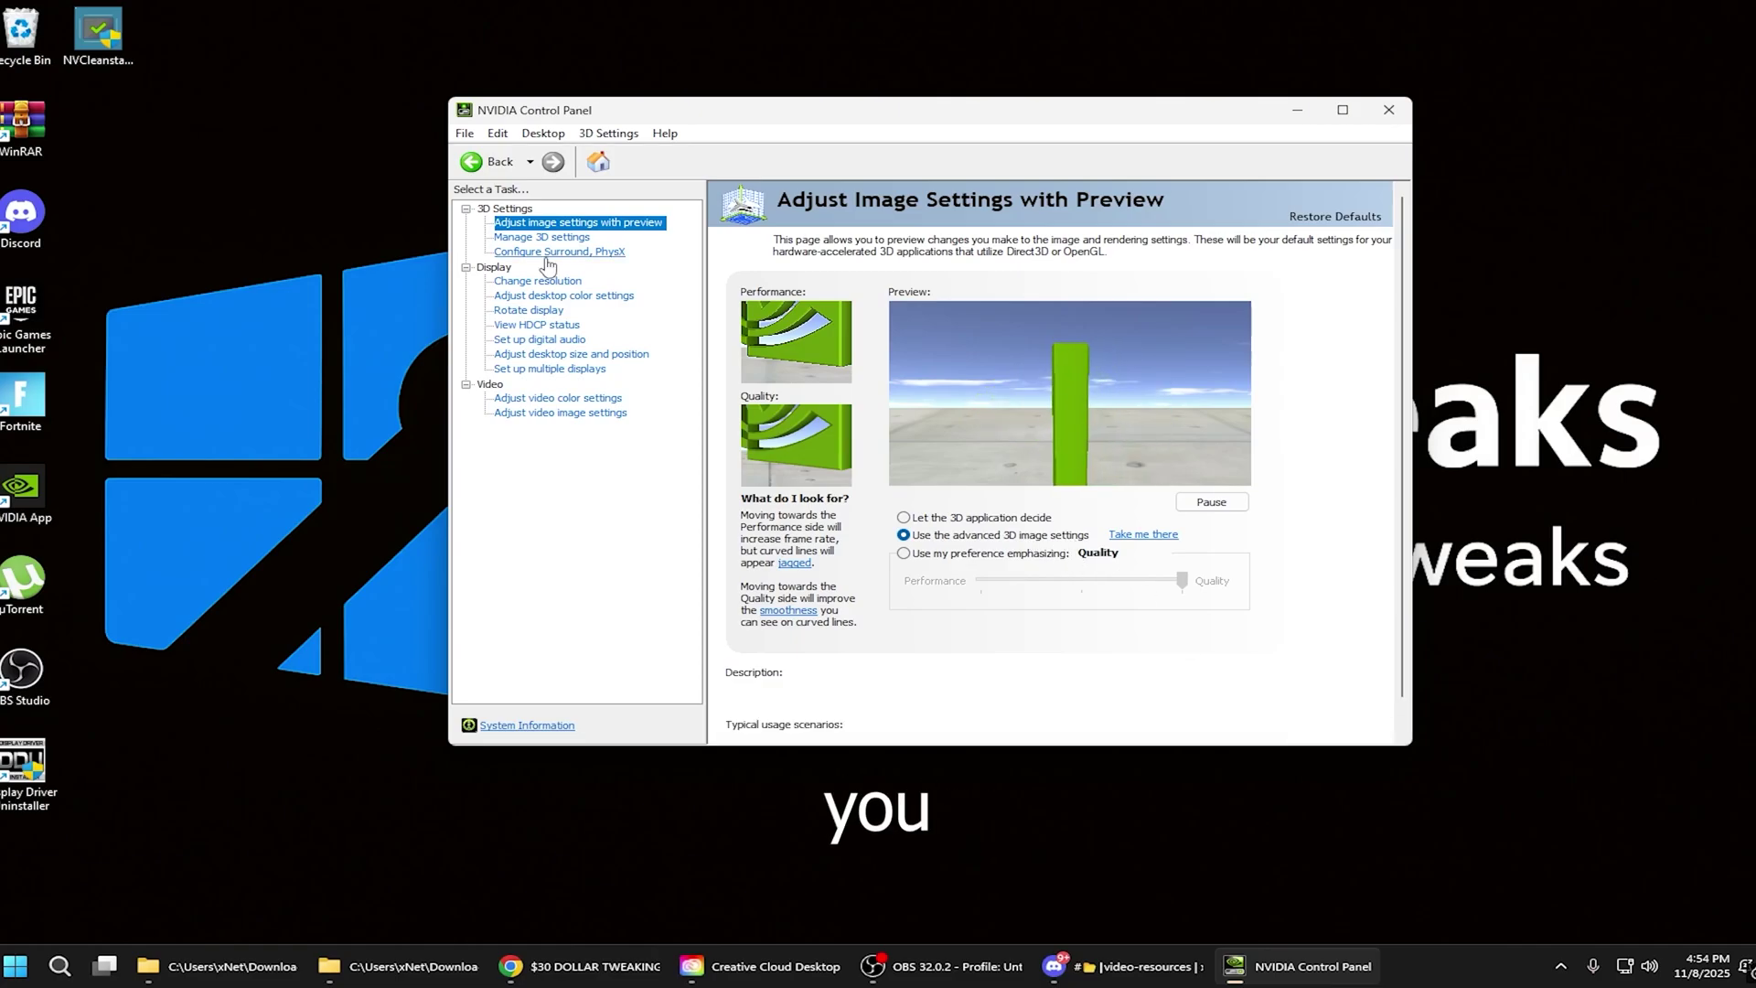
Step: Set the PhysX processor to the RTX 4070 SUPER
left_click(568, 252)
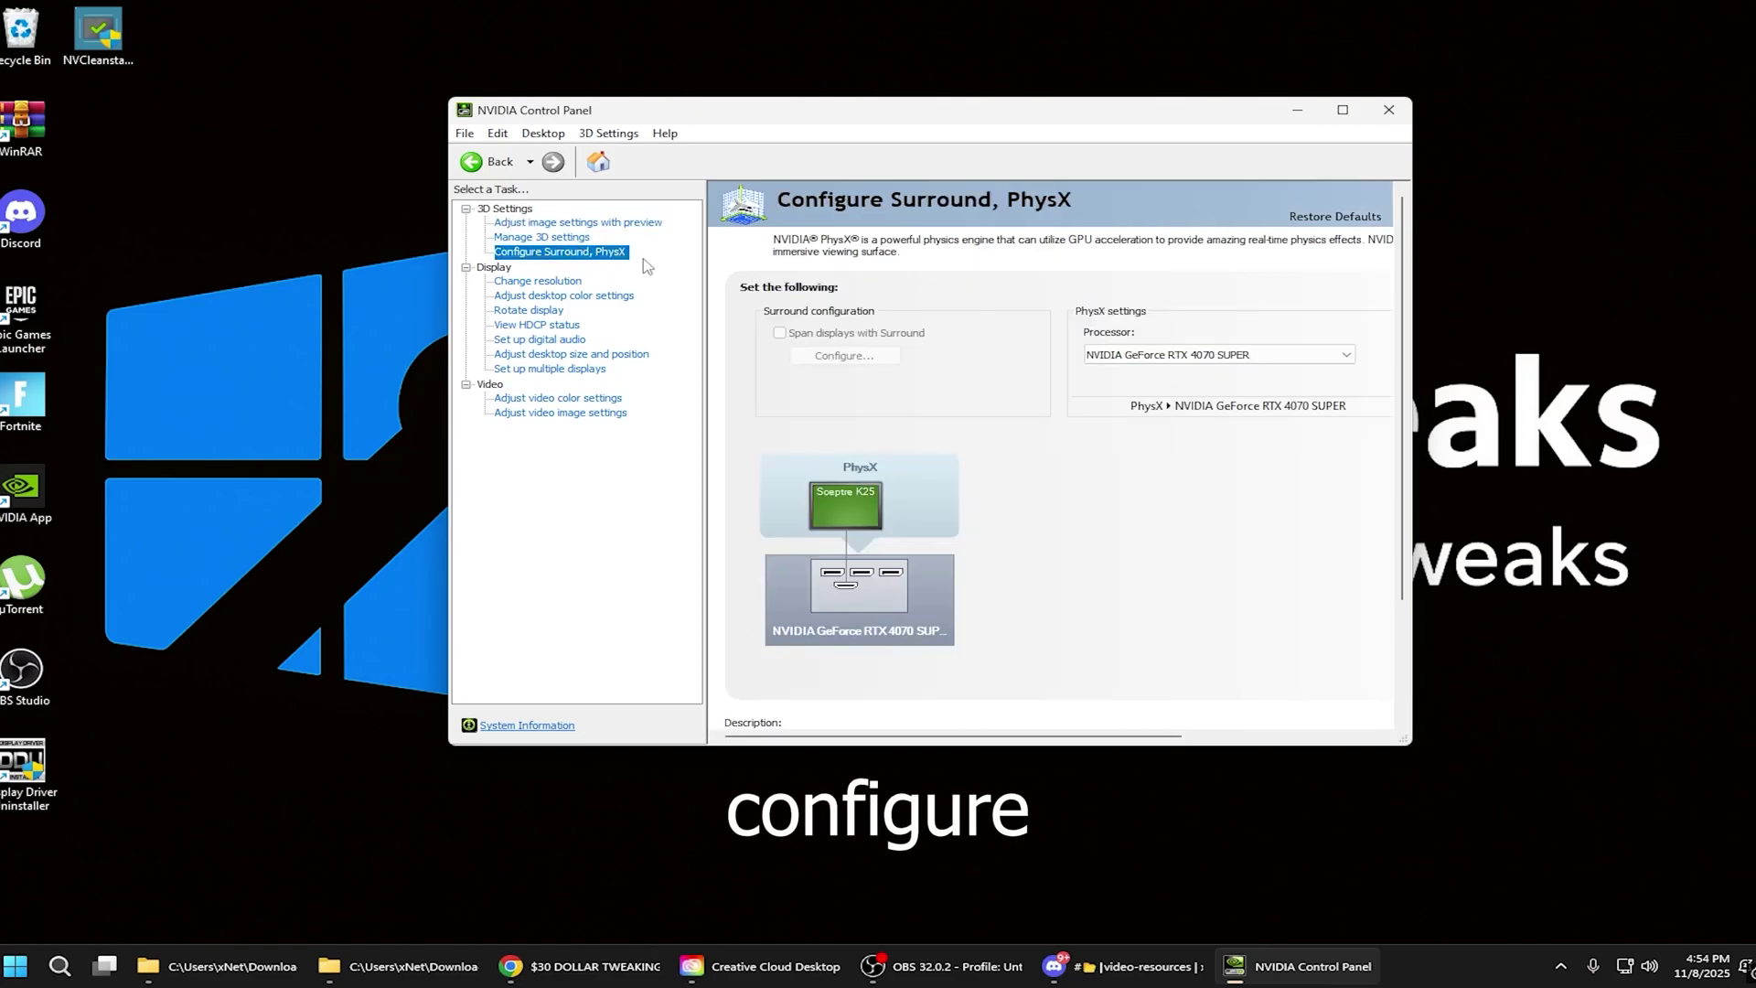
left_click(1181, 356)
left_click(1140, 390)
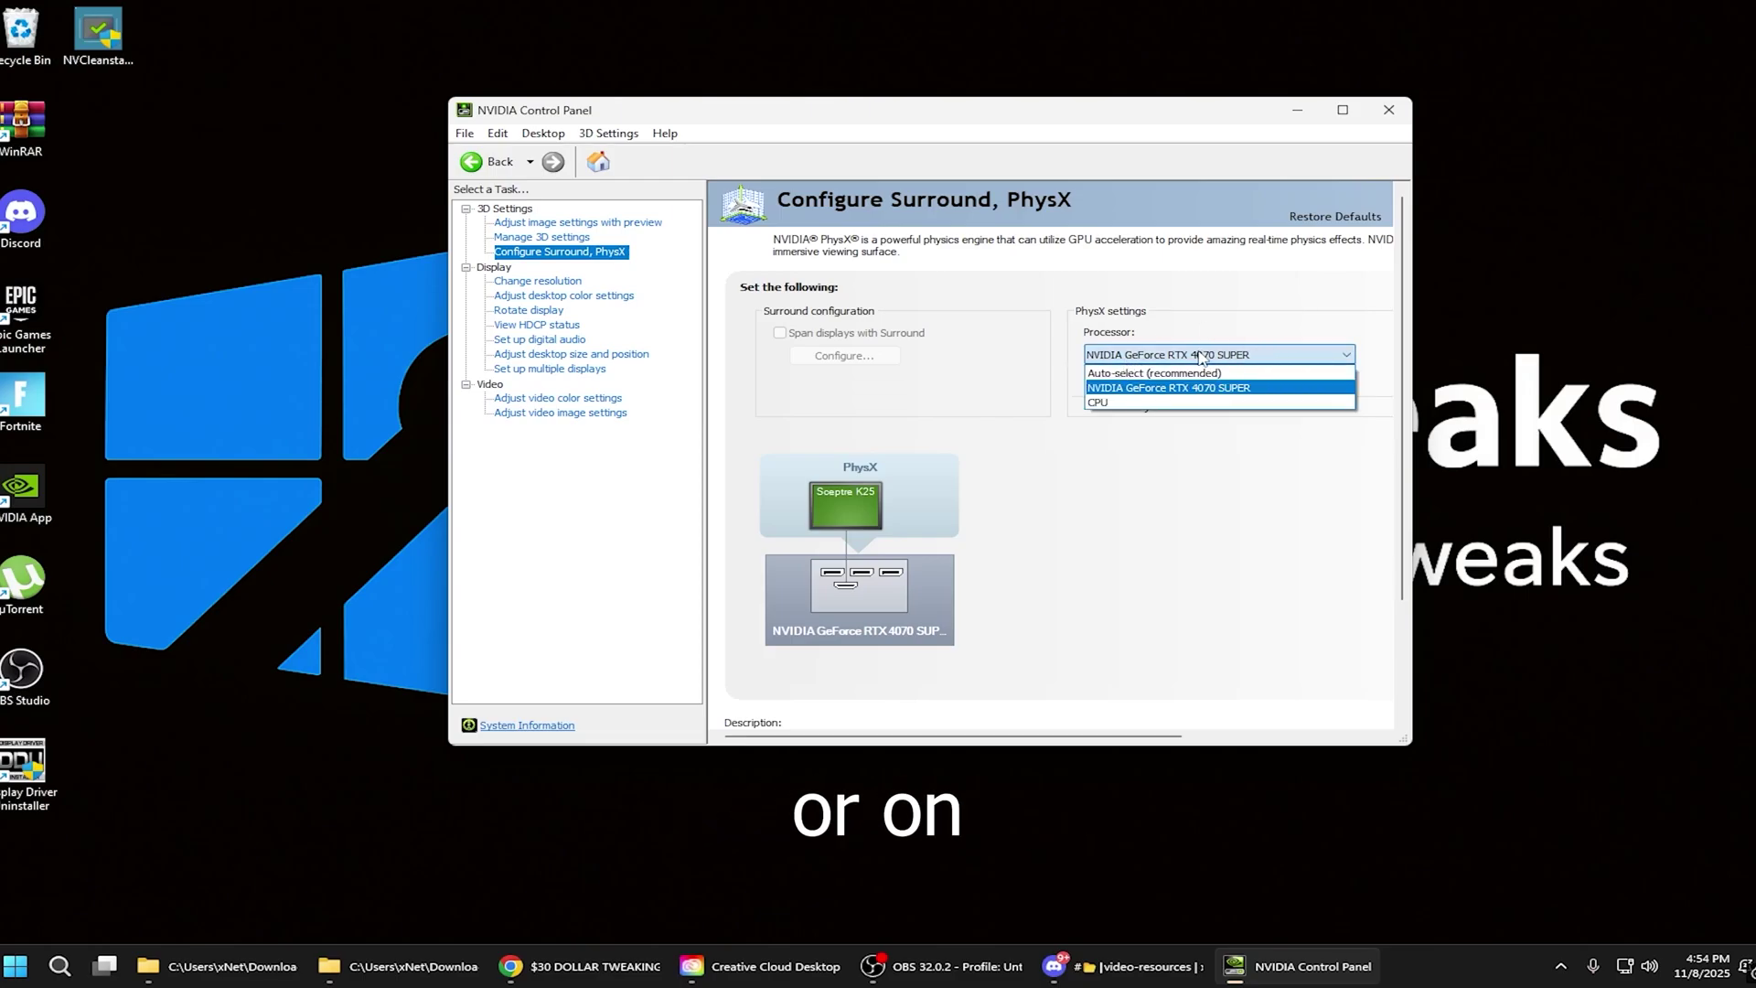
left_click(1167, 387)
left_click(591, 297)
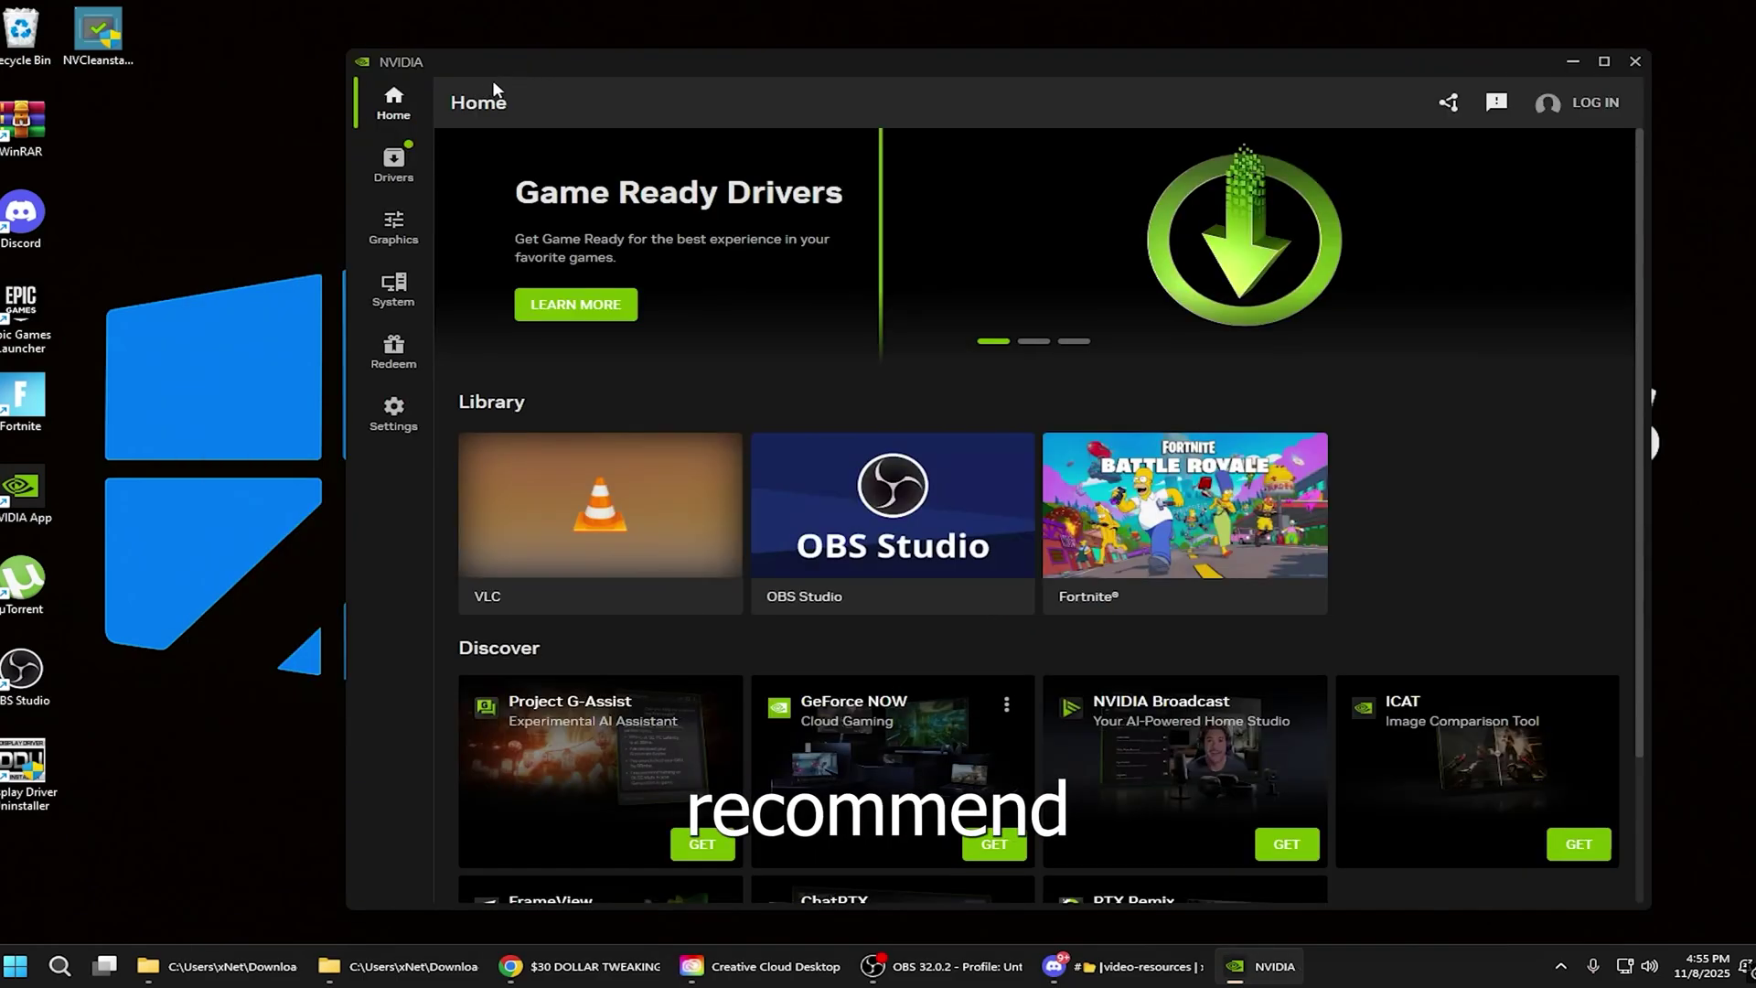
Step: In System > Performance, switch the fan speed target to Manual, accept the disclaimer, and set 75%
left_click_drag(494, 89, 396, 84)
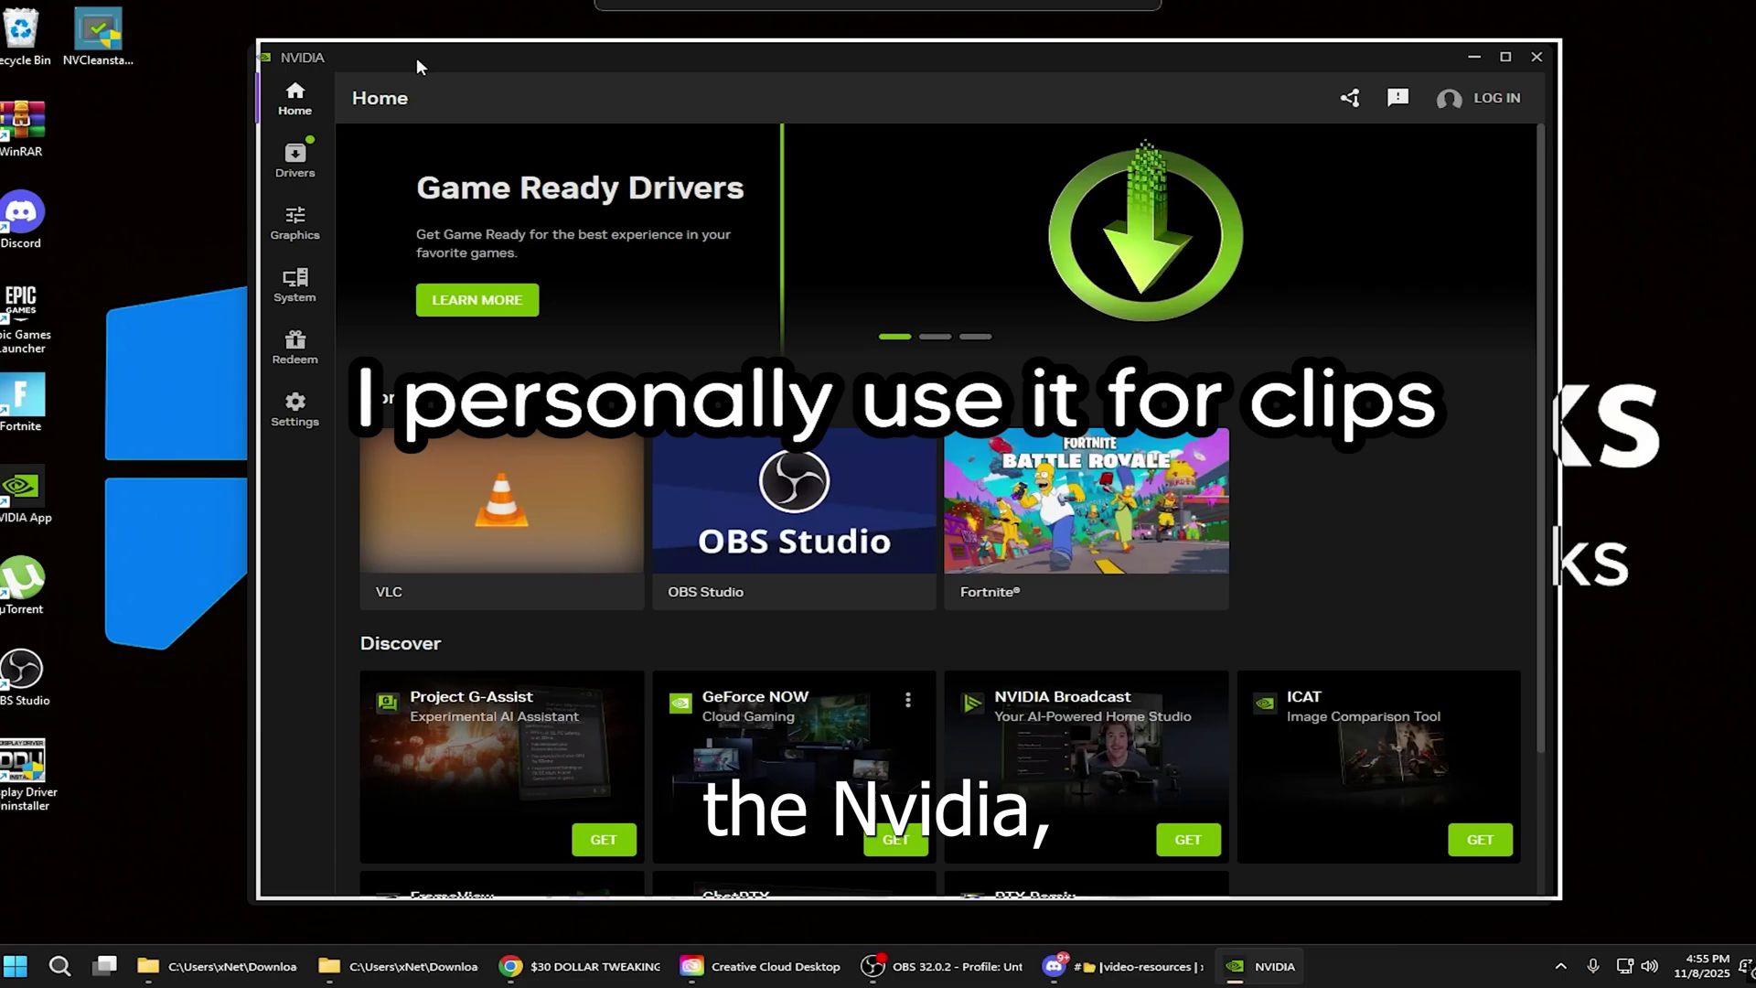
left_click(295, 283)
left_click(621, 142)
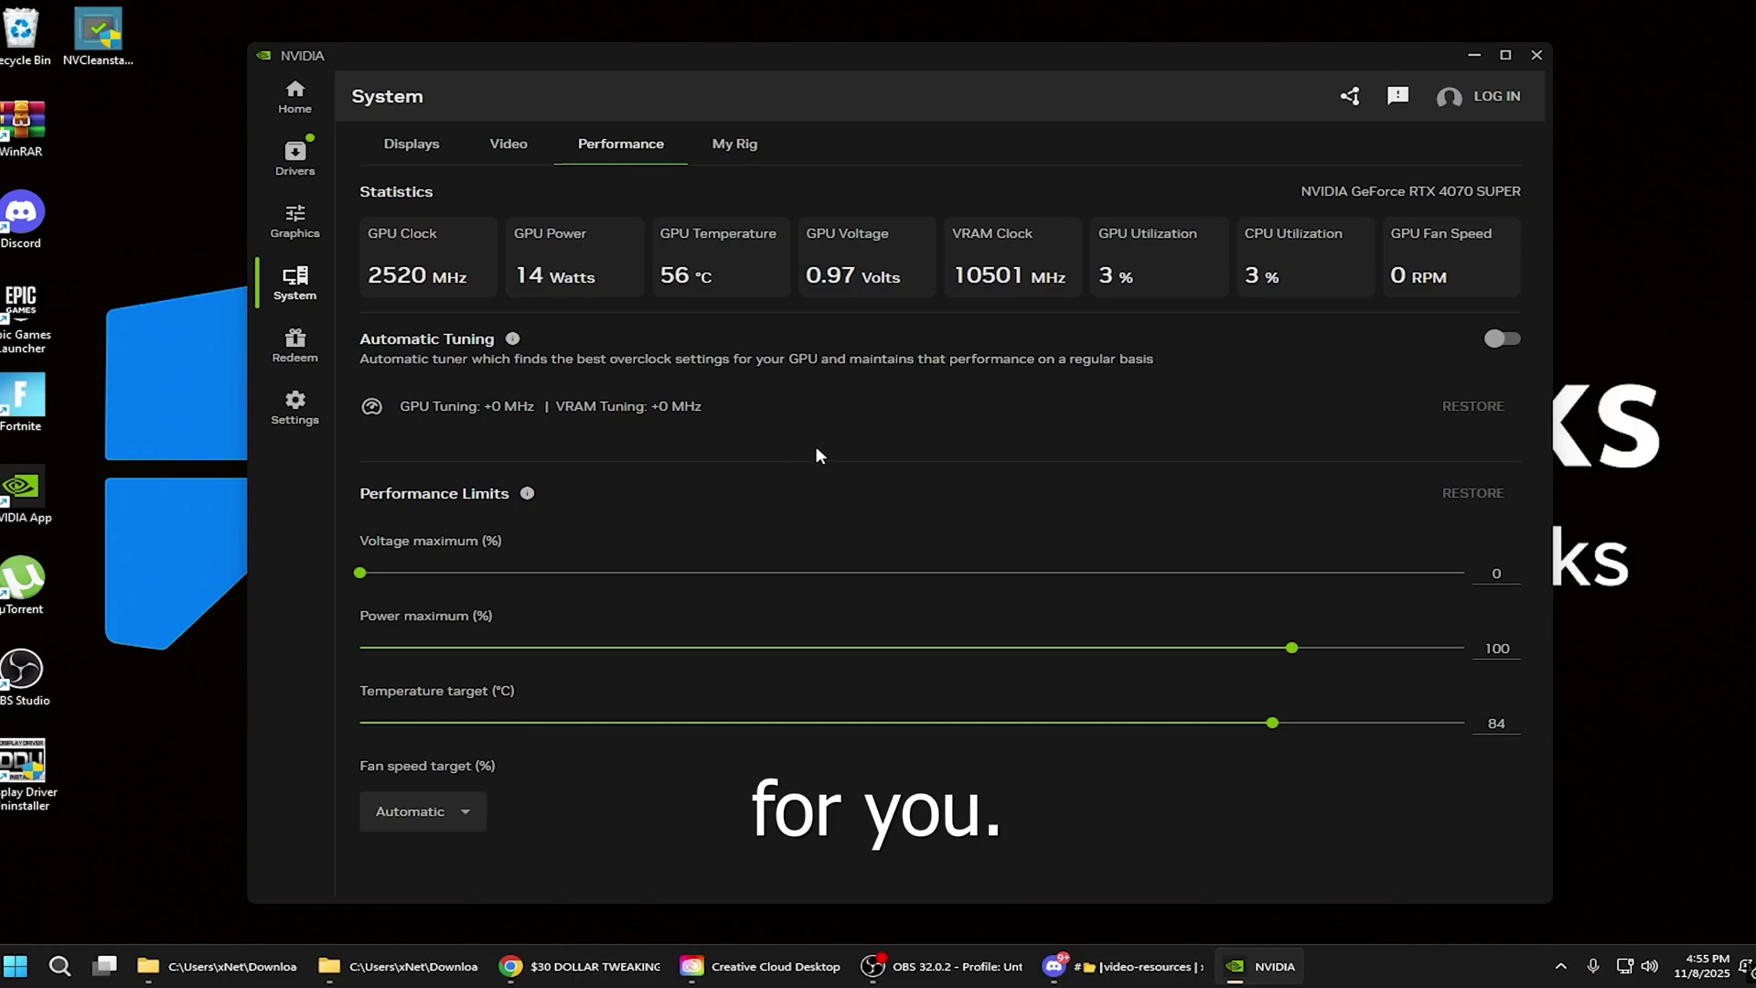
left_click(408, 811)
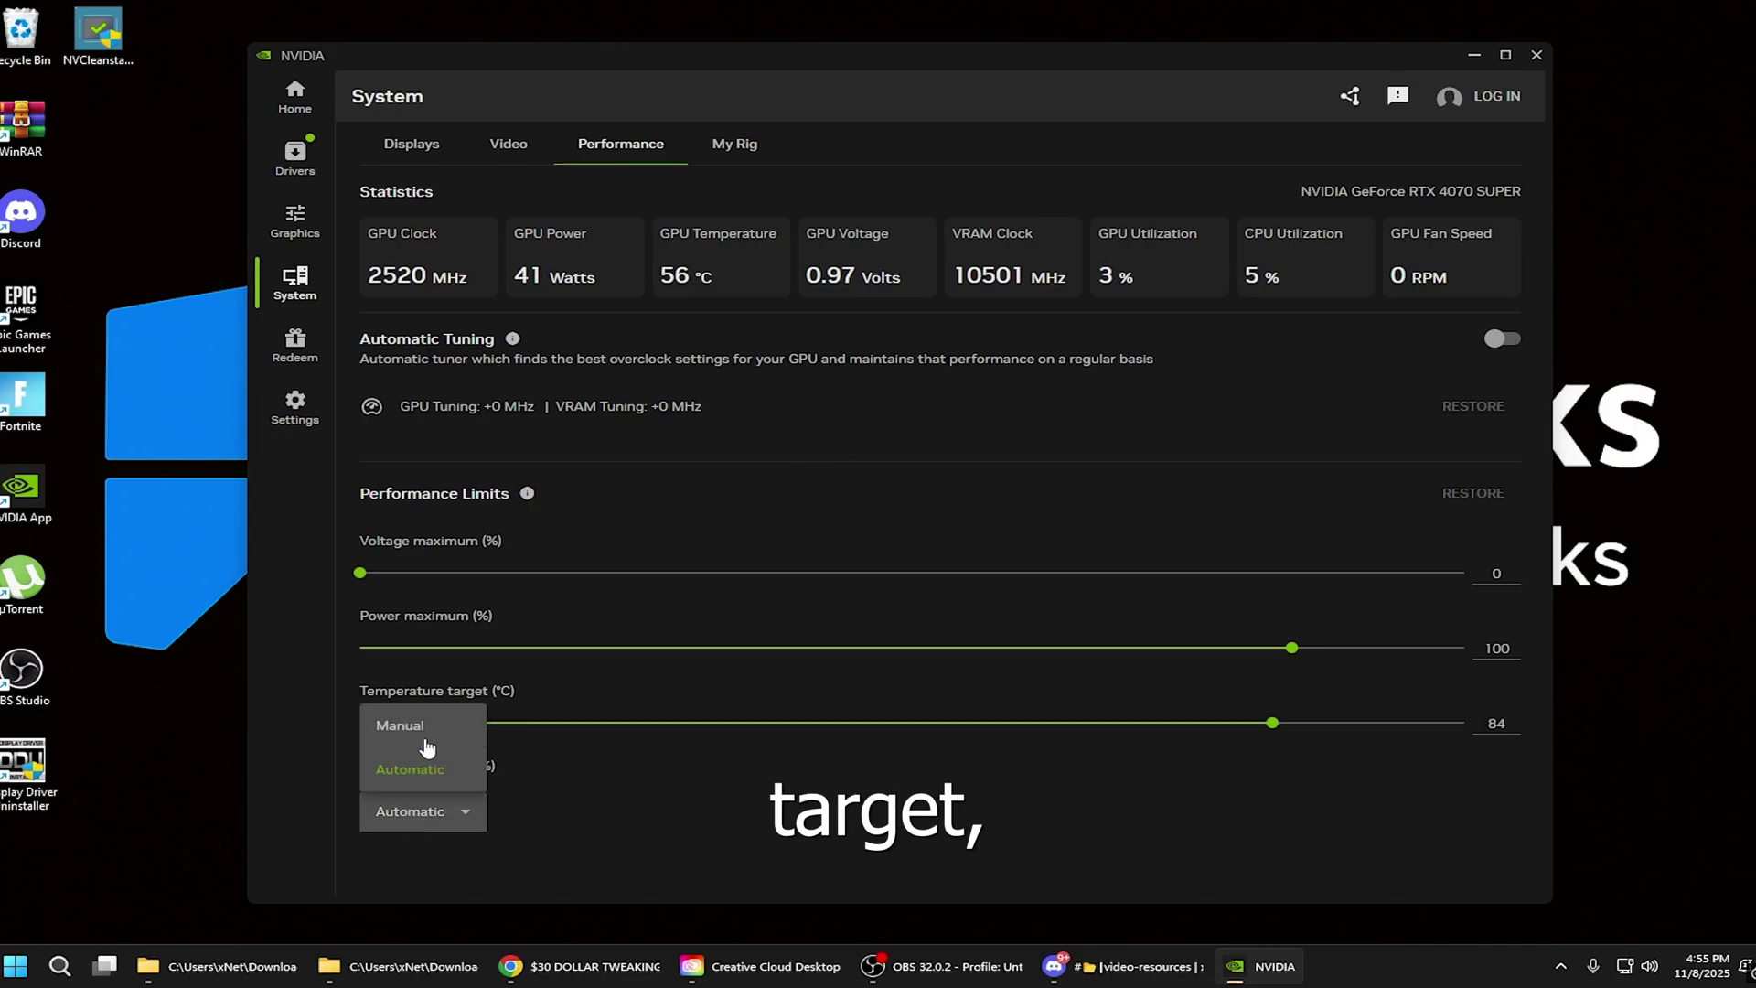
left_click(405, 726)
left_click(1021, 539)
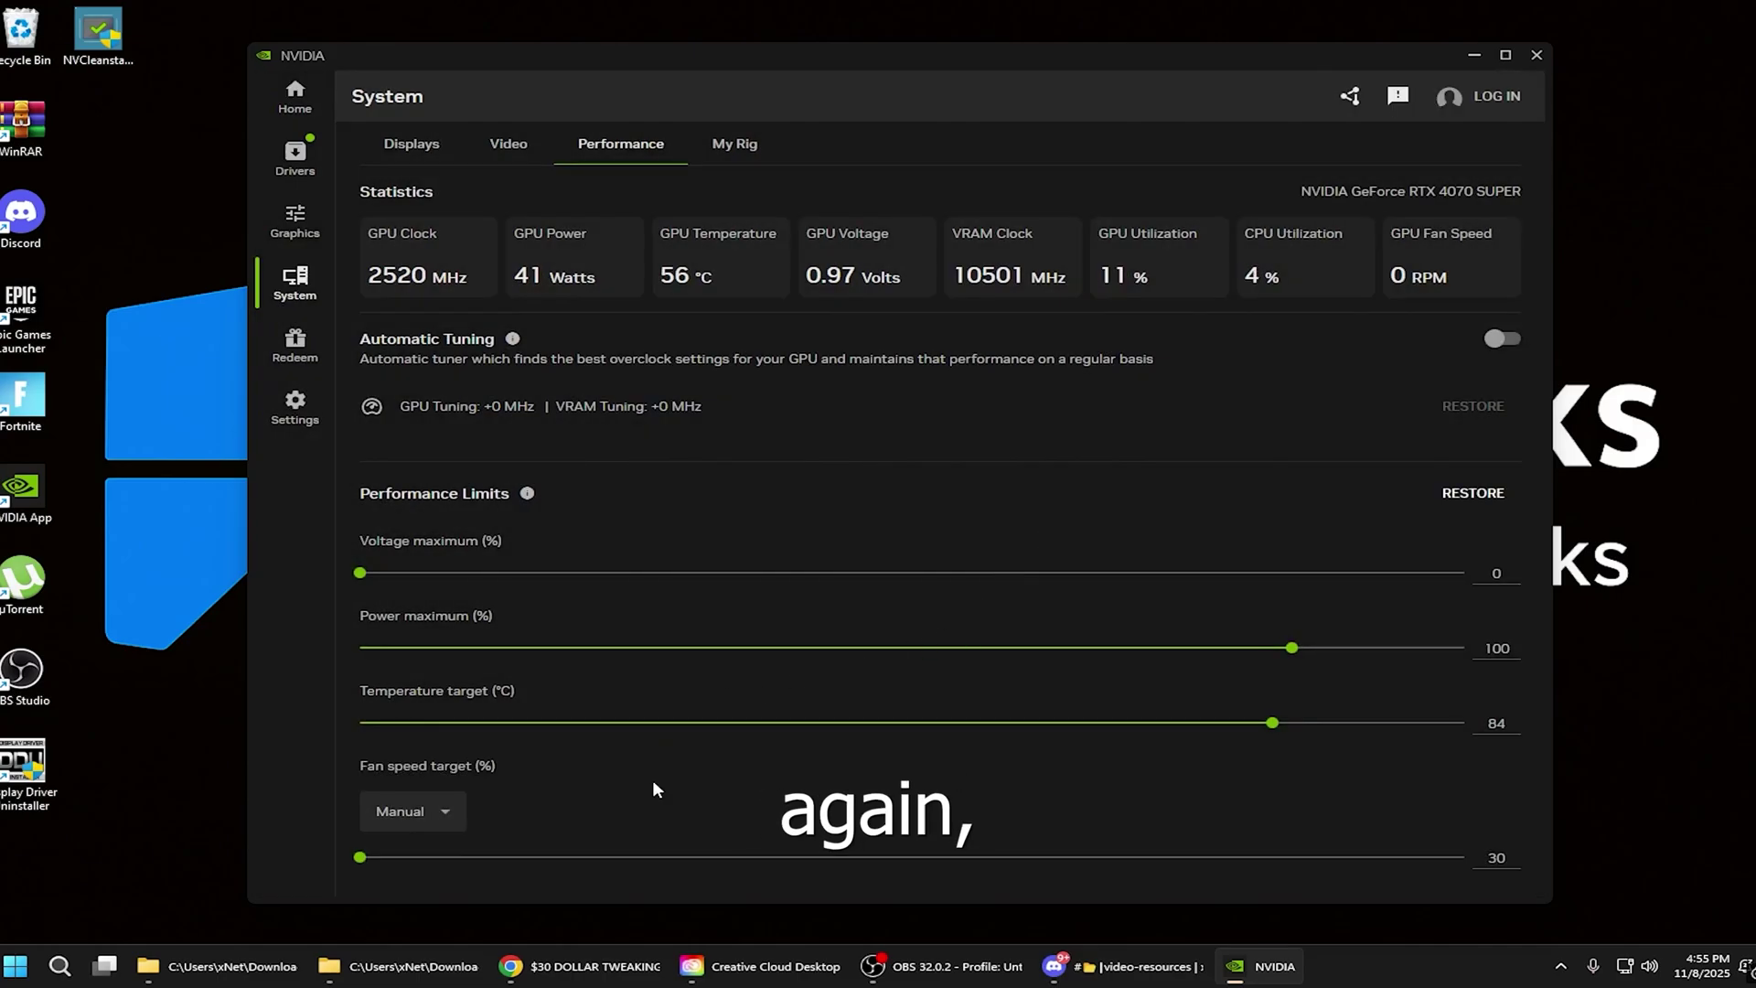
mouse_move(976, 858)
left_mouse_down()
mouse_move(1289, 857)
mouse_move(1149, 858)
left_mouse_up()
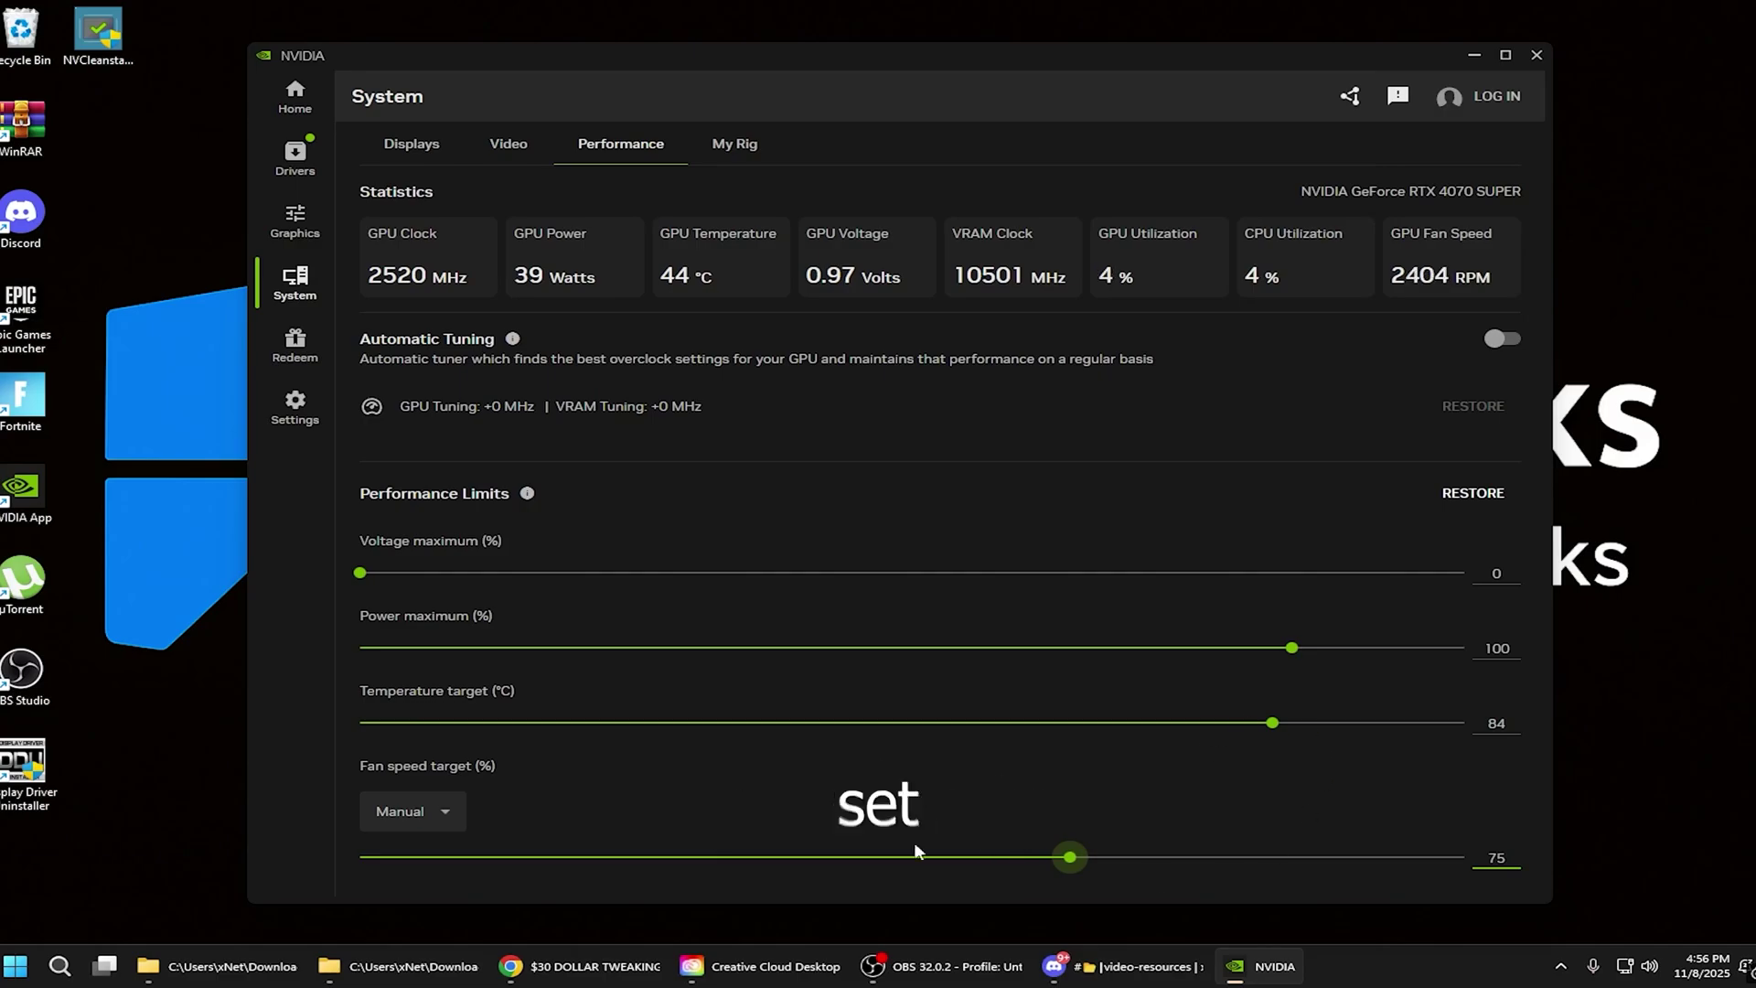
Step: Close the NVIDIA app, check the Start power menu, then open xNet Tweaks' contact-us channel in Discord
key("alt+F4")
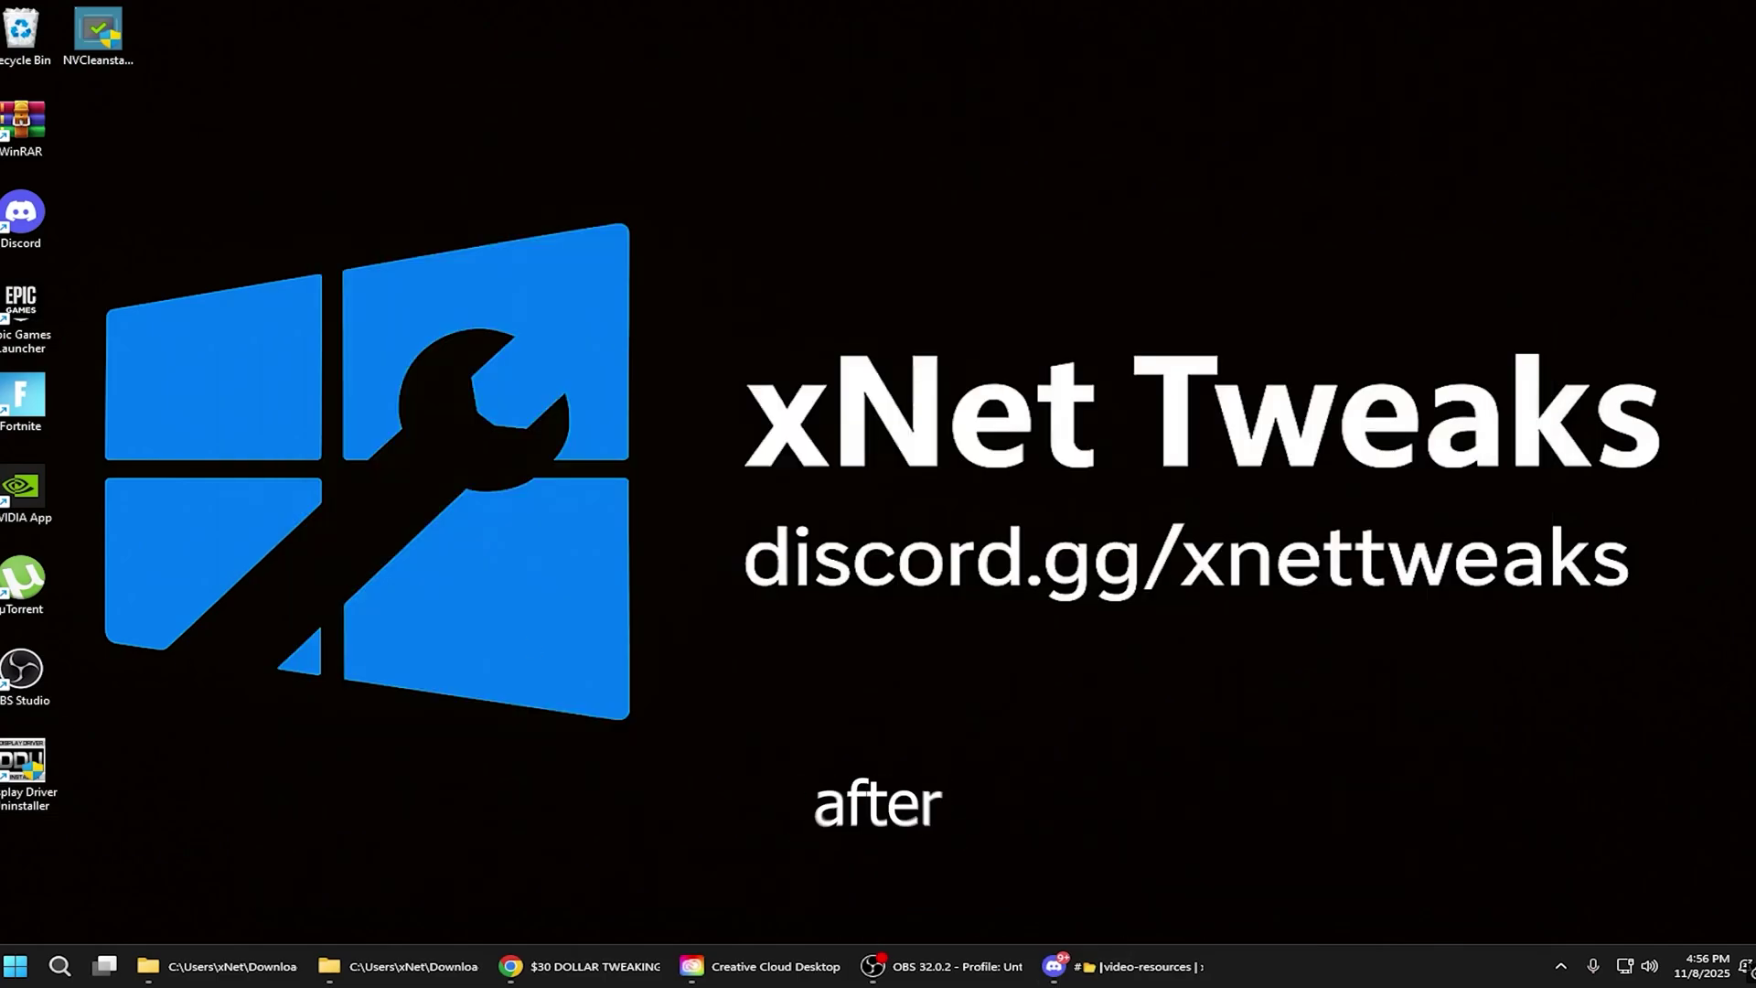
right_click(15, 966)
mouse_move(80, 886)
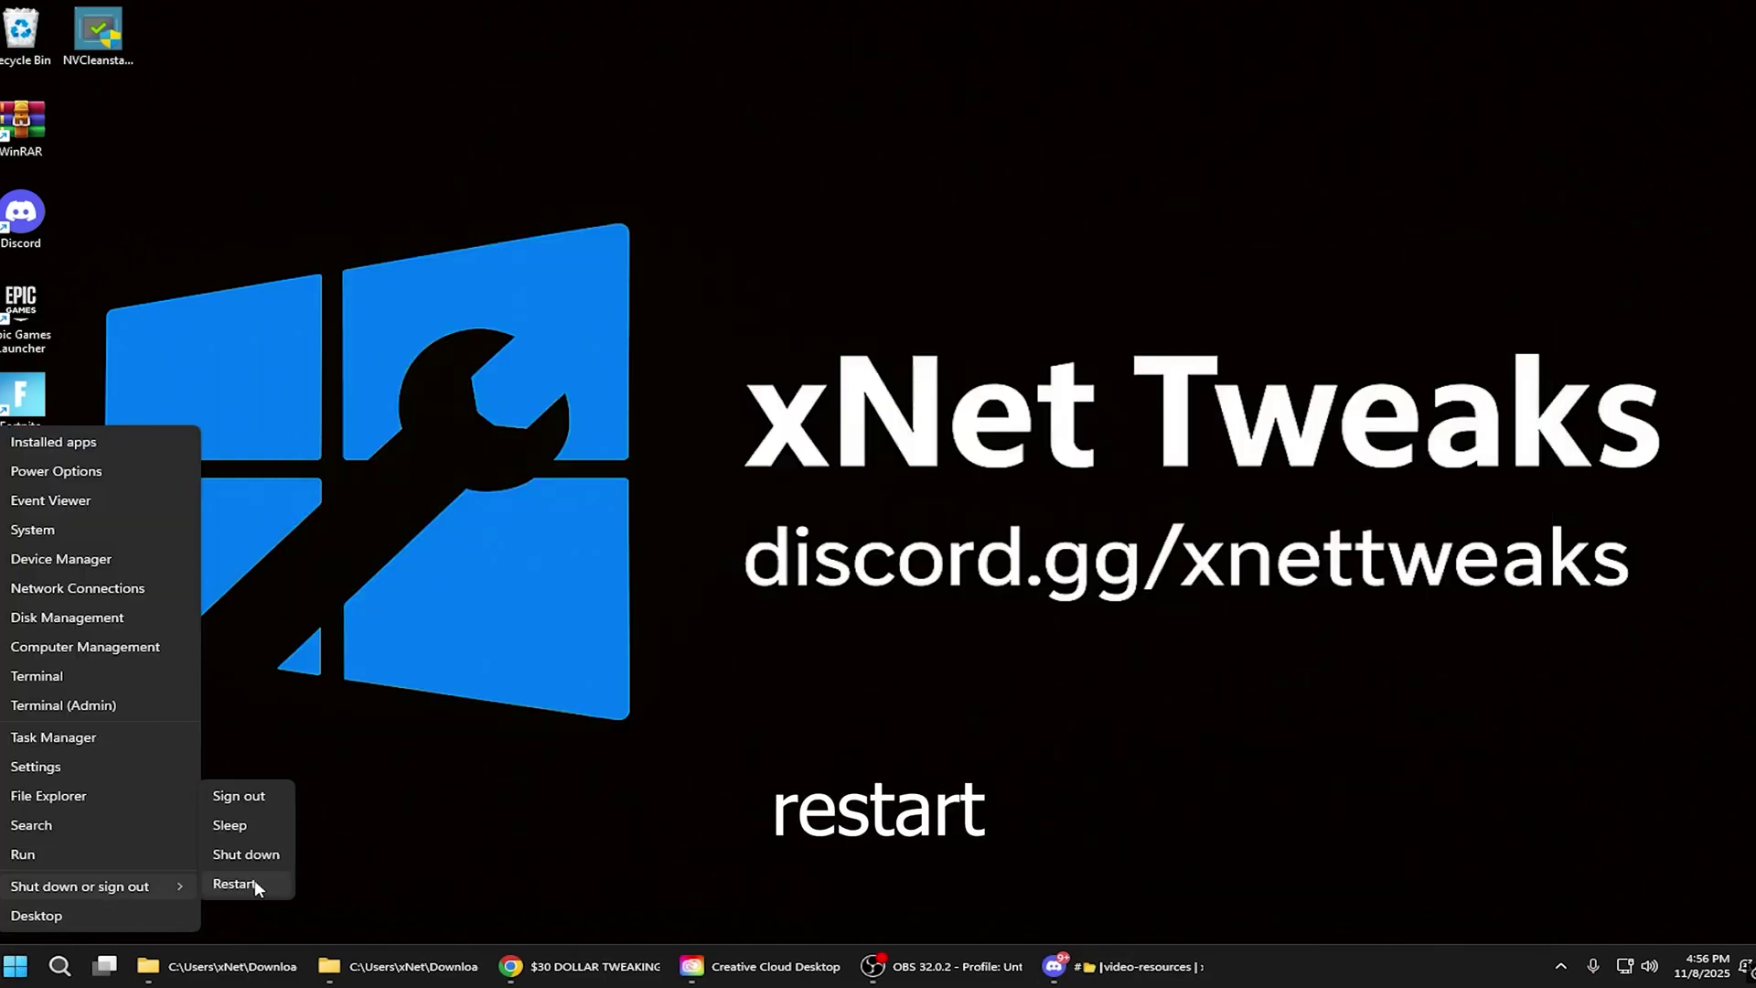
left_click(571, 737)
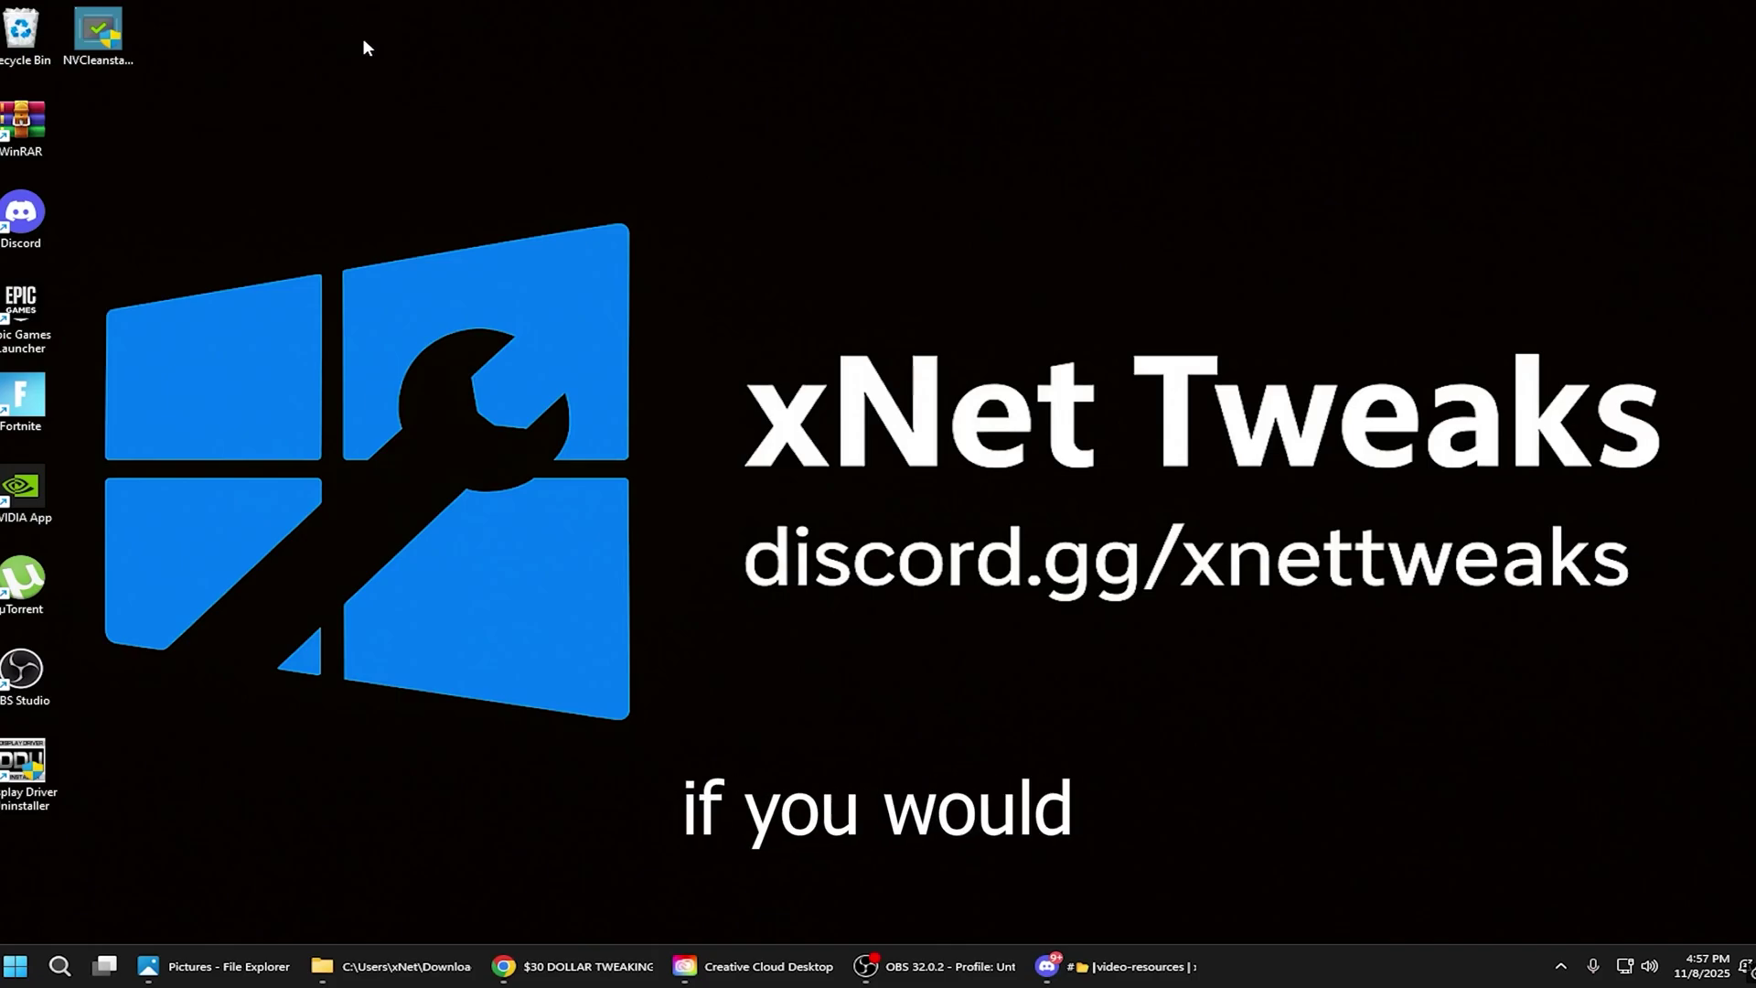
left_click(1088, 965)
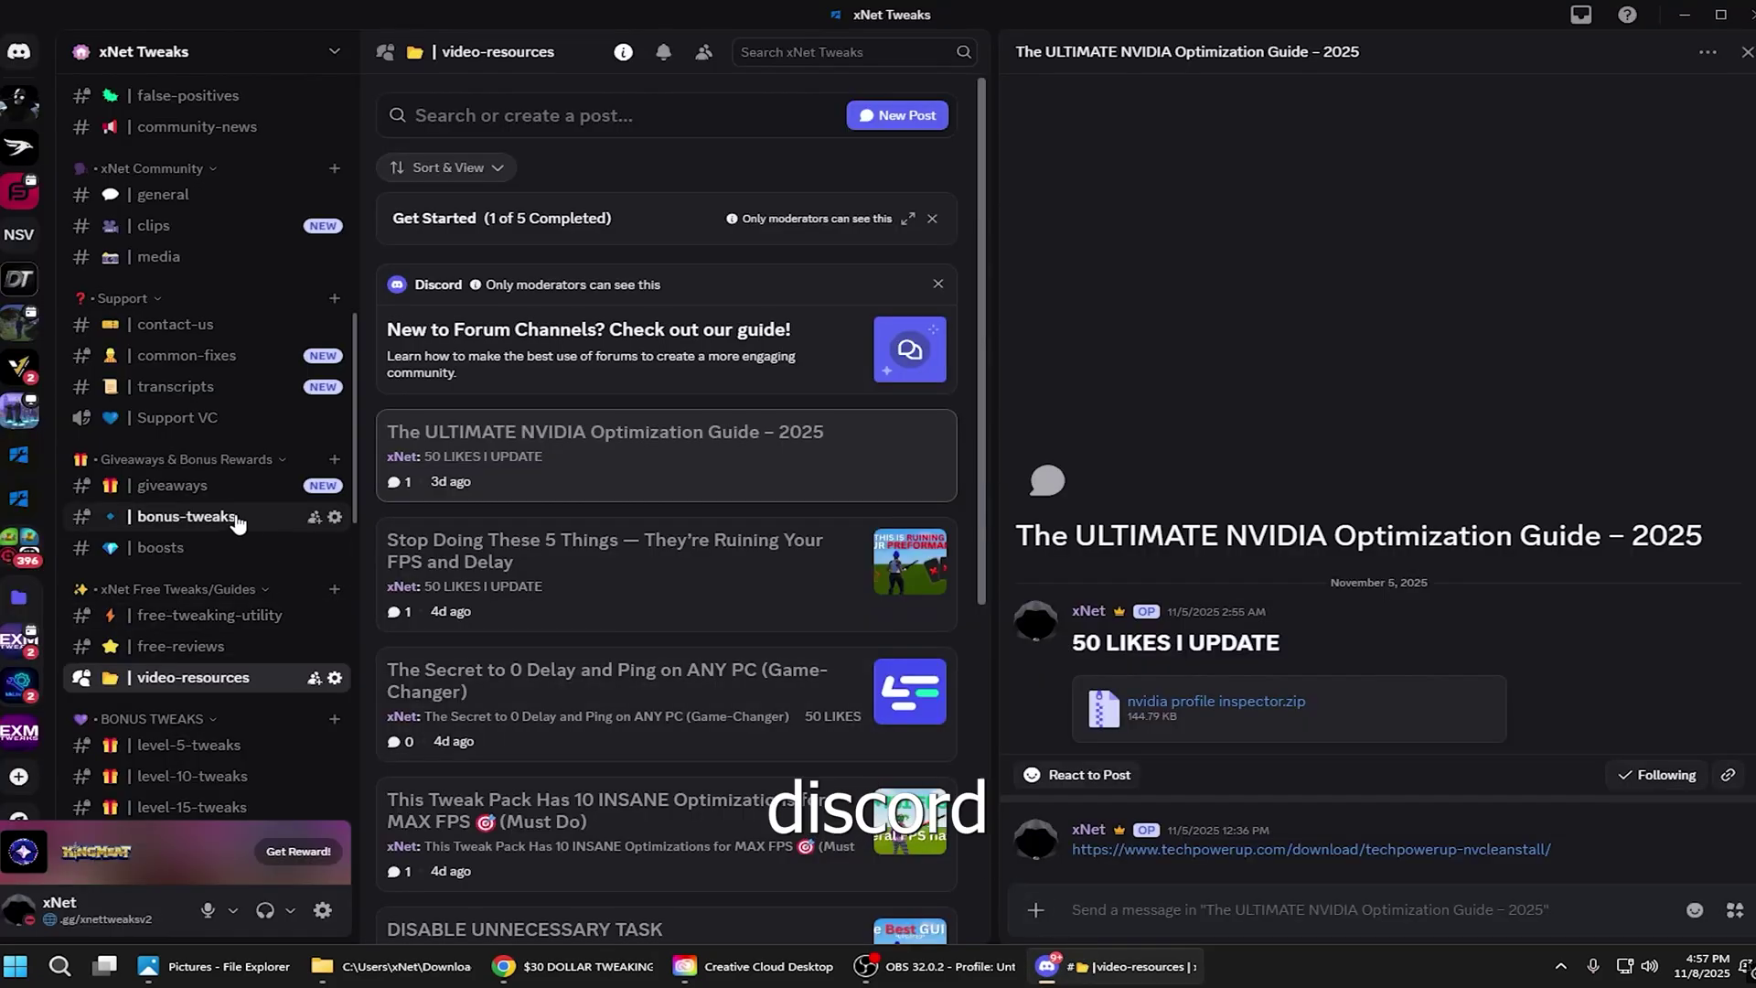
left_click(150, 520)
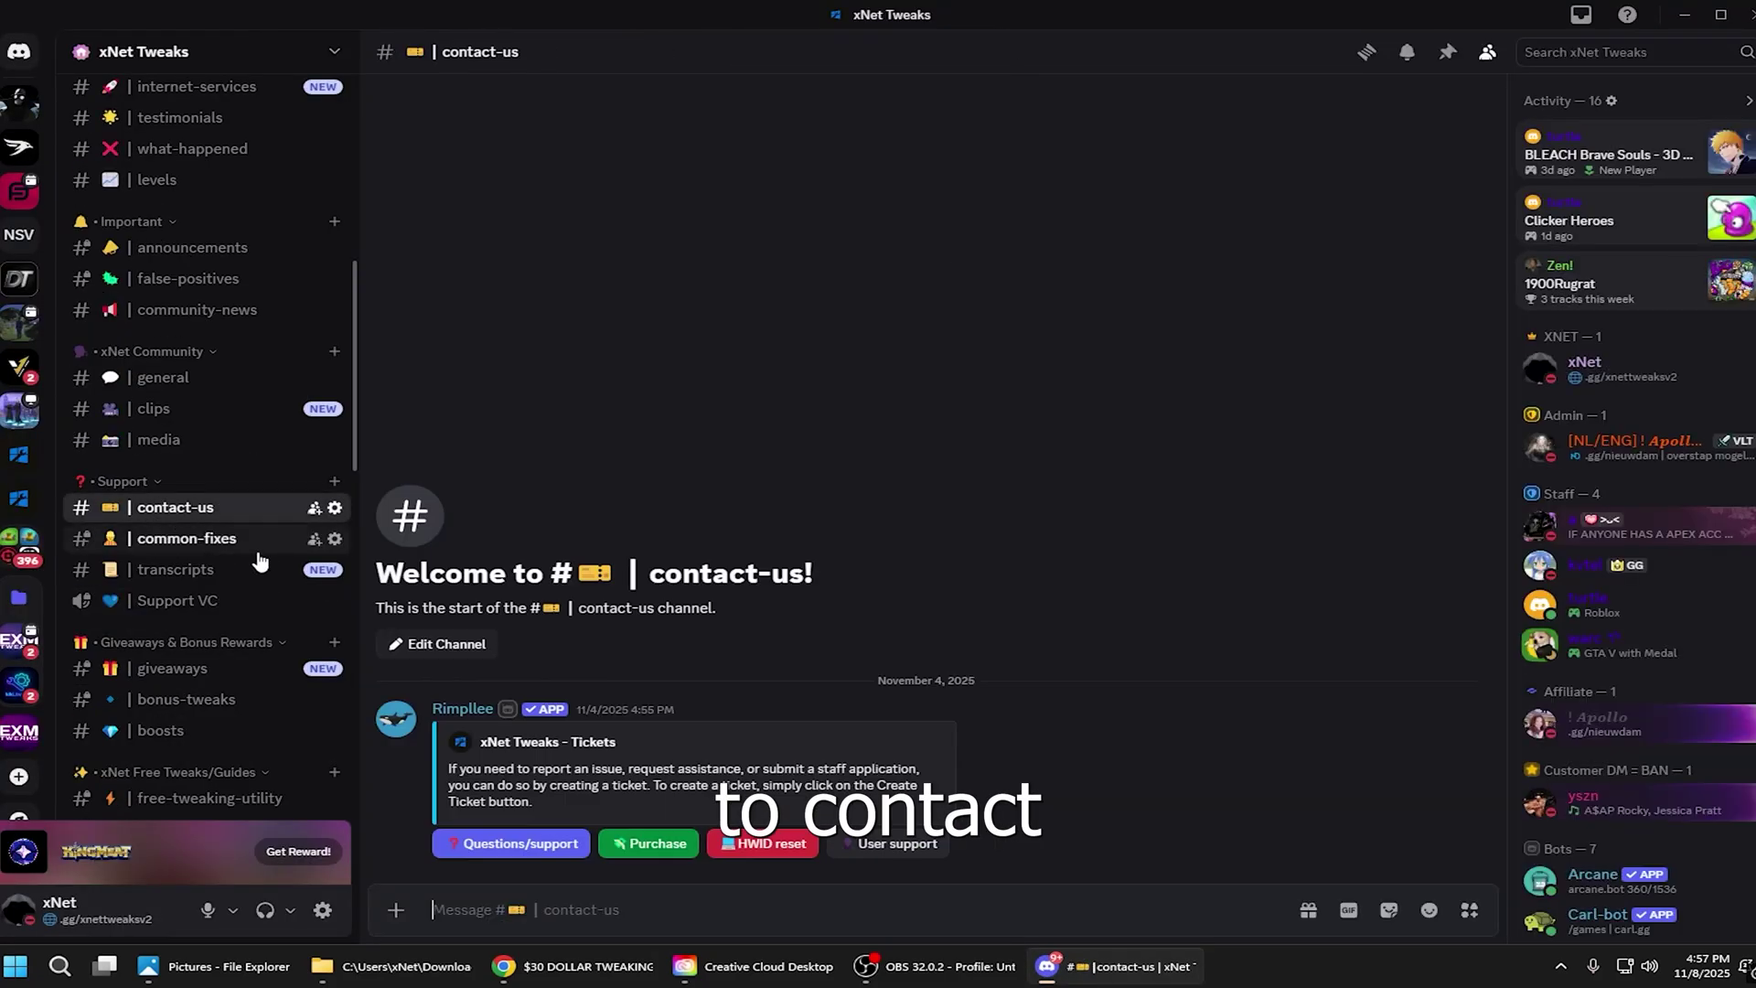